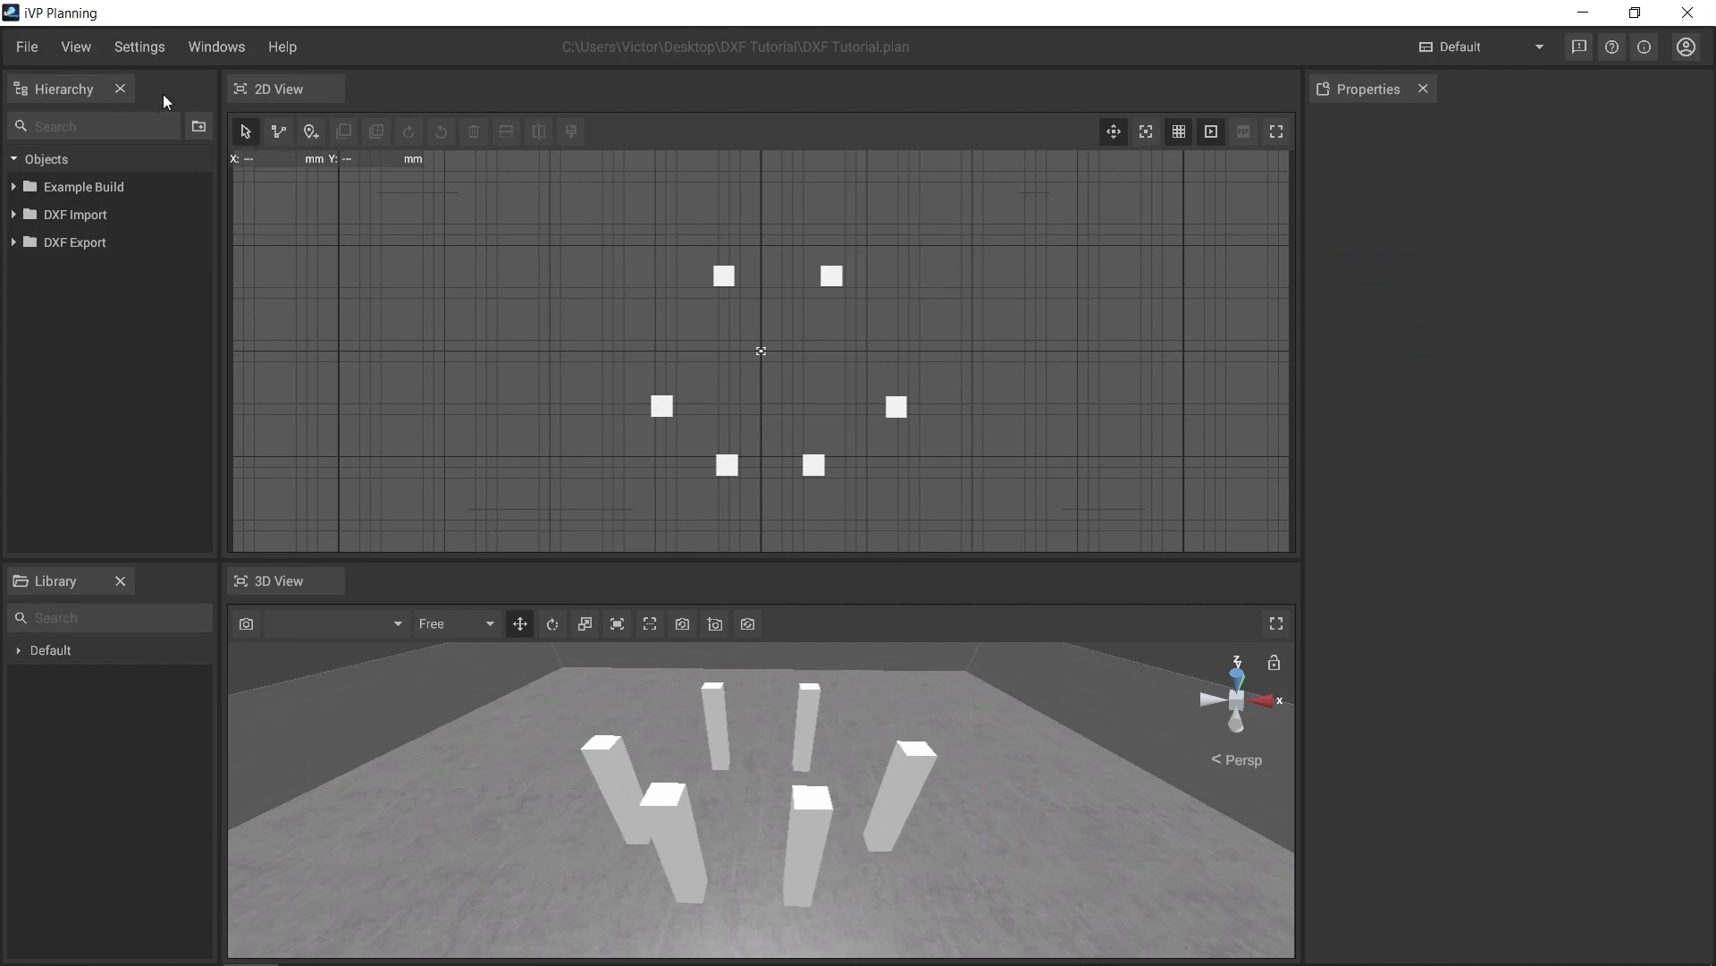
Start a DXF import and choose DXF_Tutorial.dxf from the DXF Tutorial folder
{"action": "left_click", "coordinate": [18, 47]}
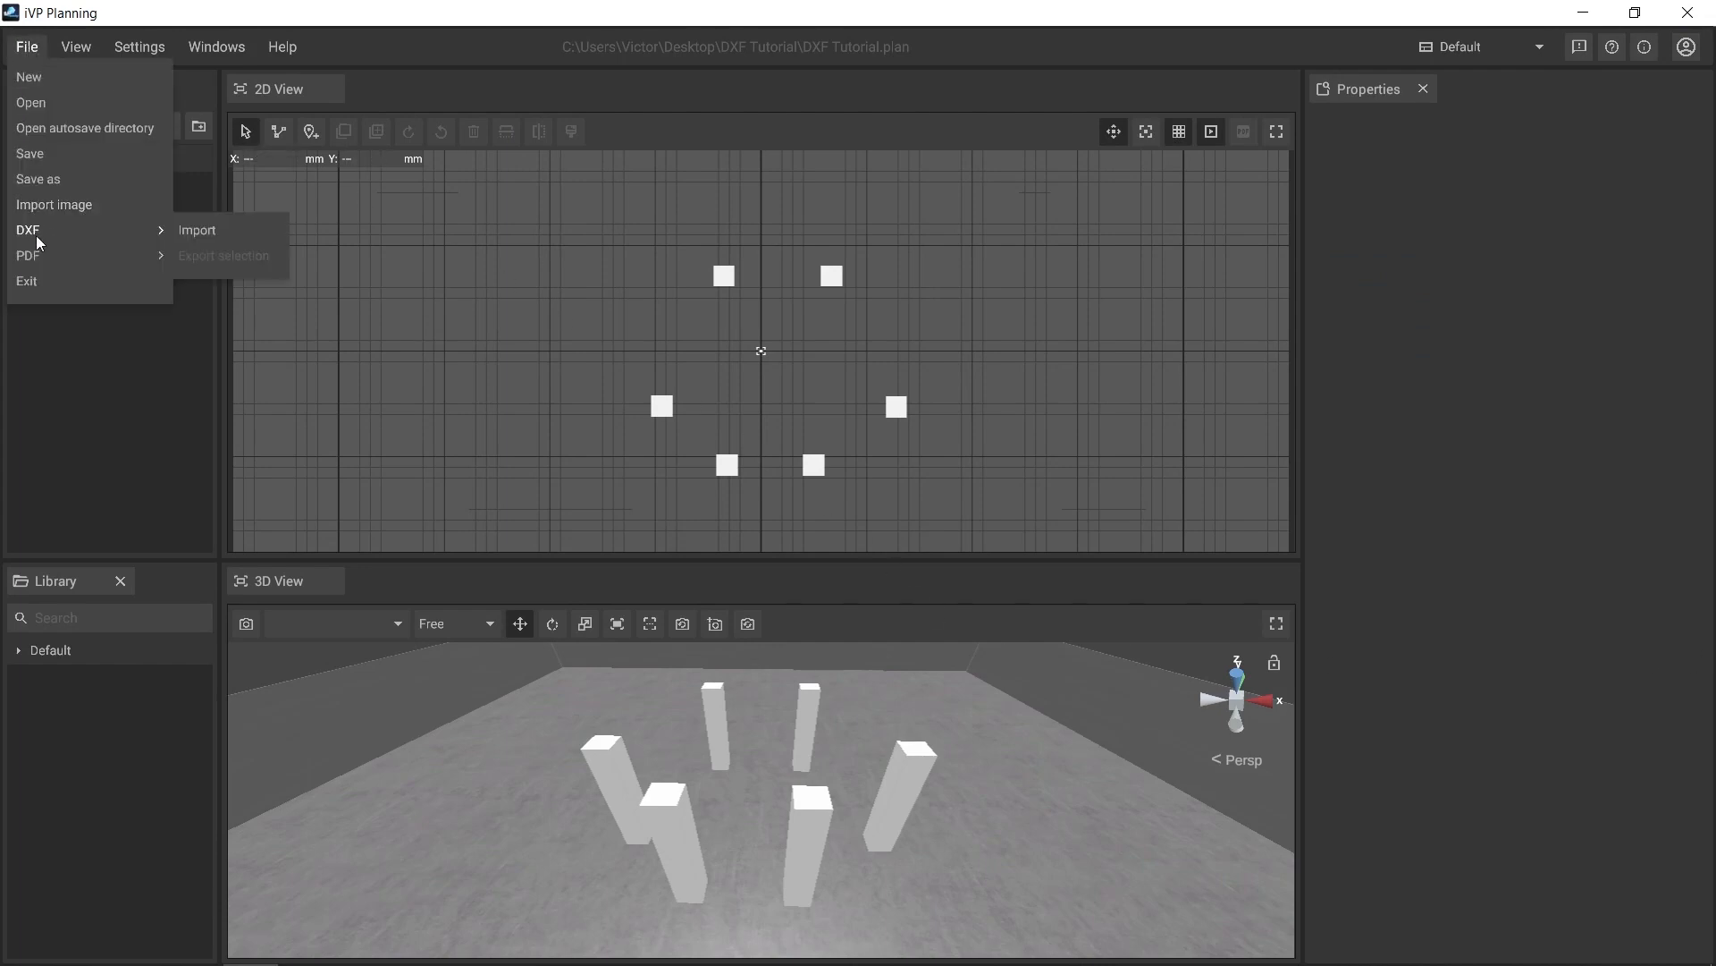
{"action": "mouse_move", "coordinate": [36, 256]}
{"action": "left_click", "coordinate": [200, 230]}
{"action": "left_click", "coordinate": [122, 264]}
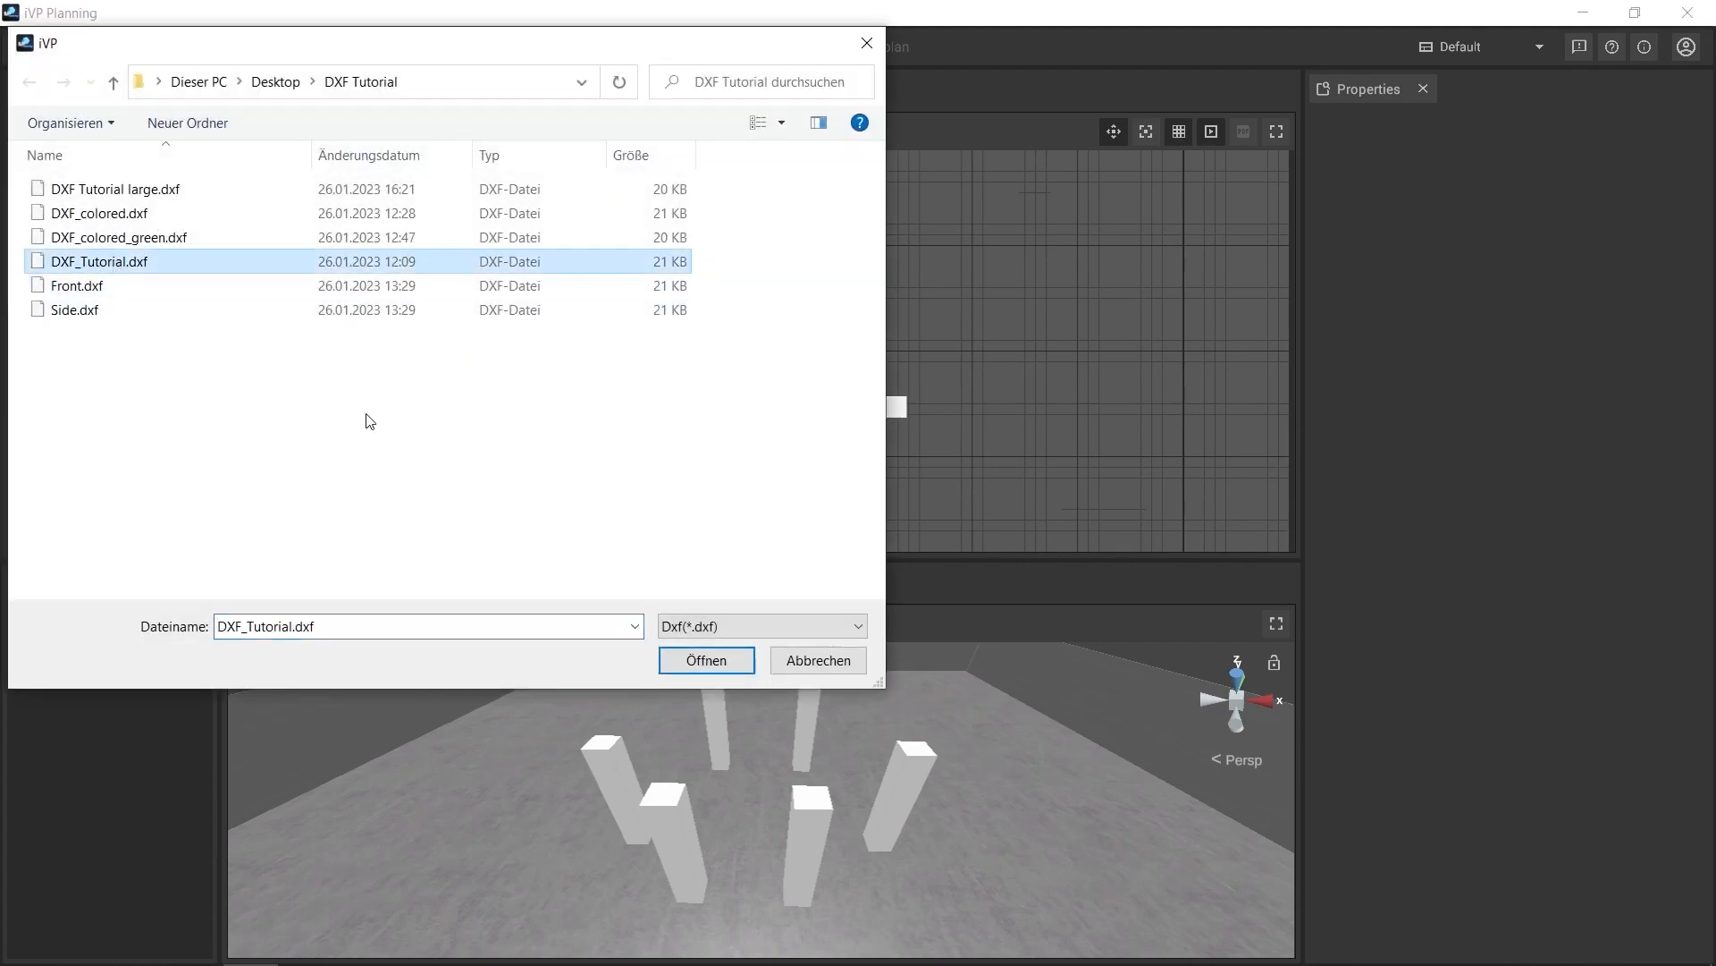
{"action": "left_click", "coordinate": [721, 667]}
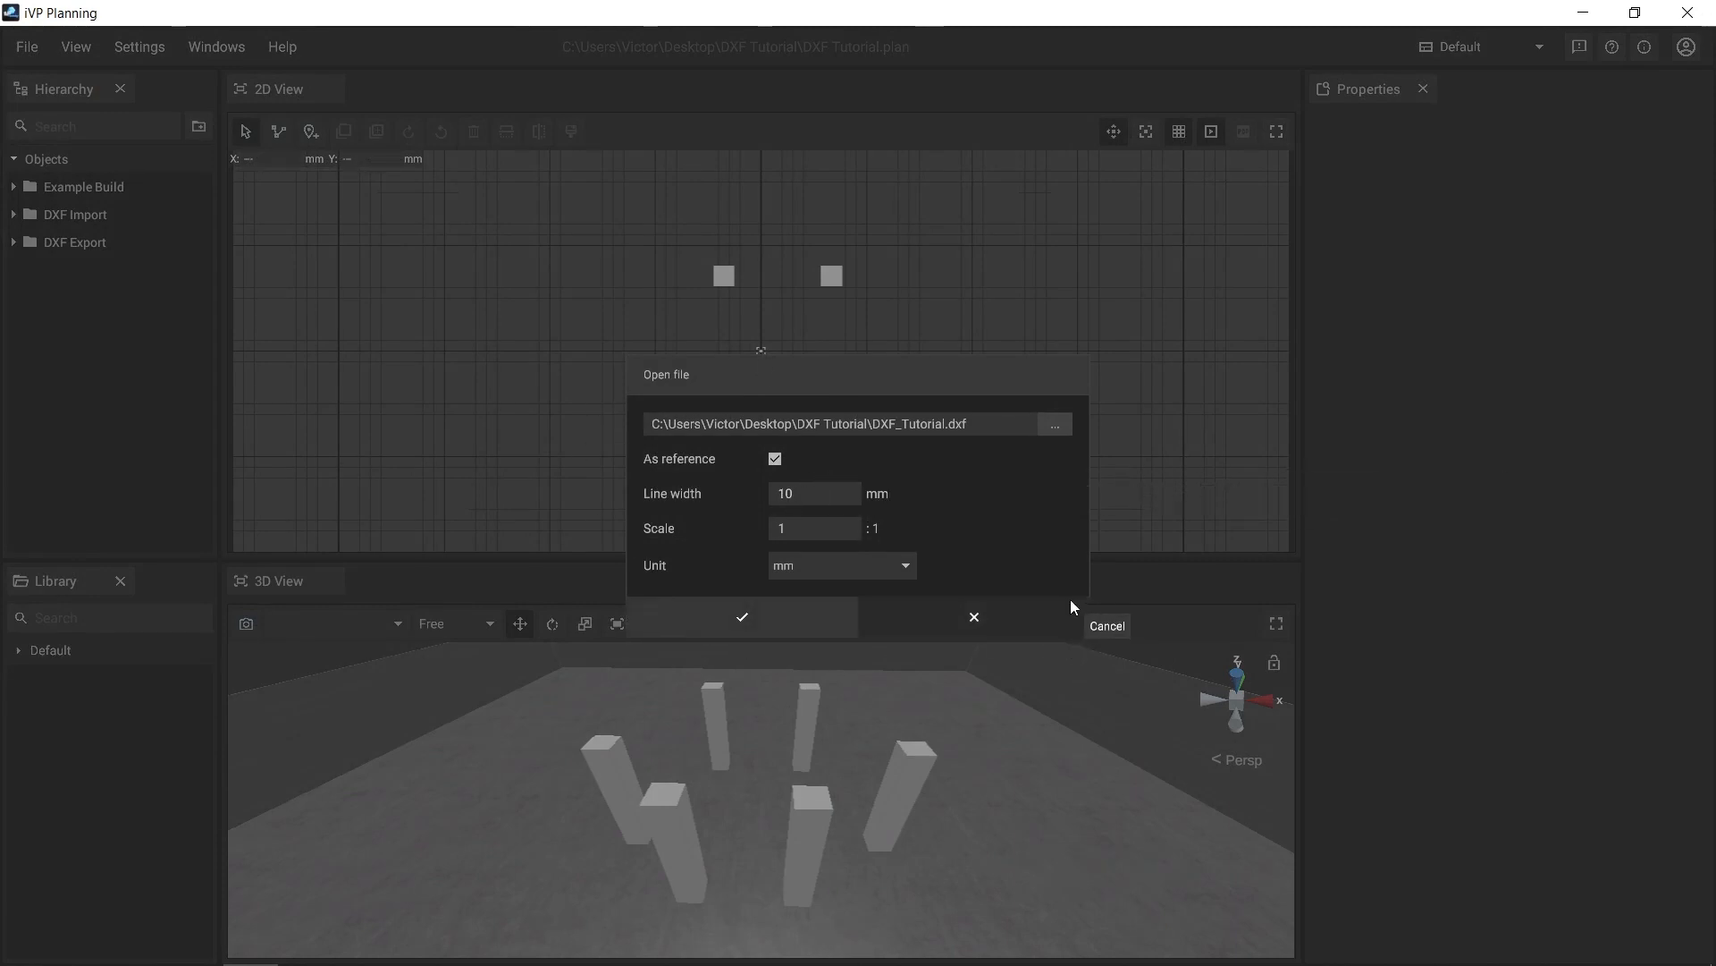
Keep DXF_Tutorial.dxf as the source file and set the import scale to 1 : 1
{"action": "left_click", "coordinate": [1053, 426]}
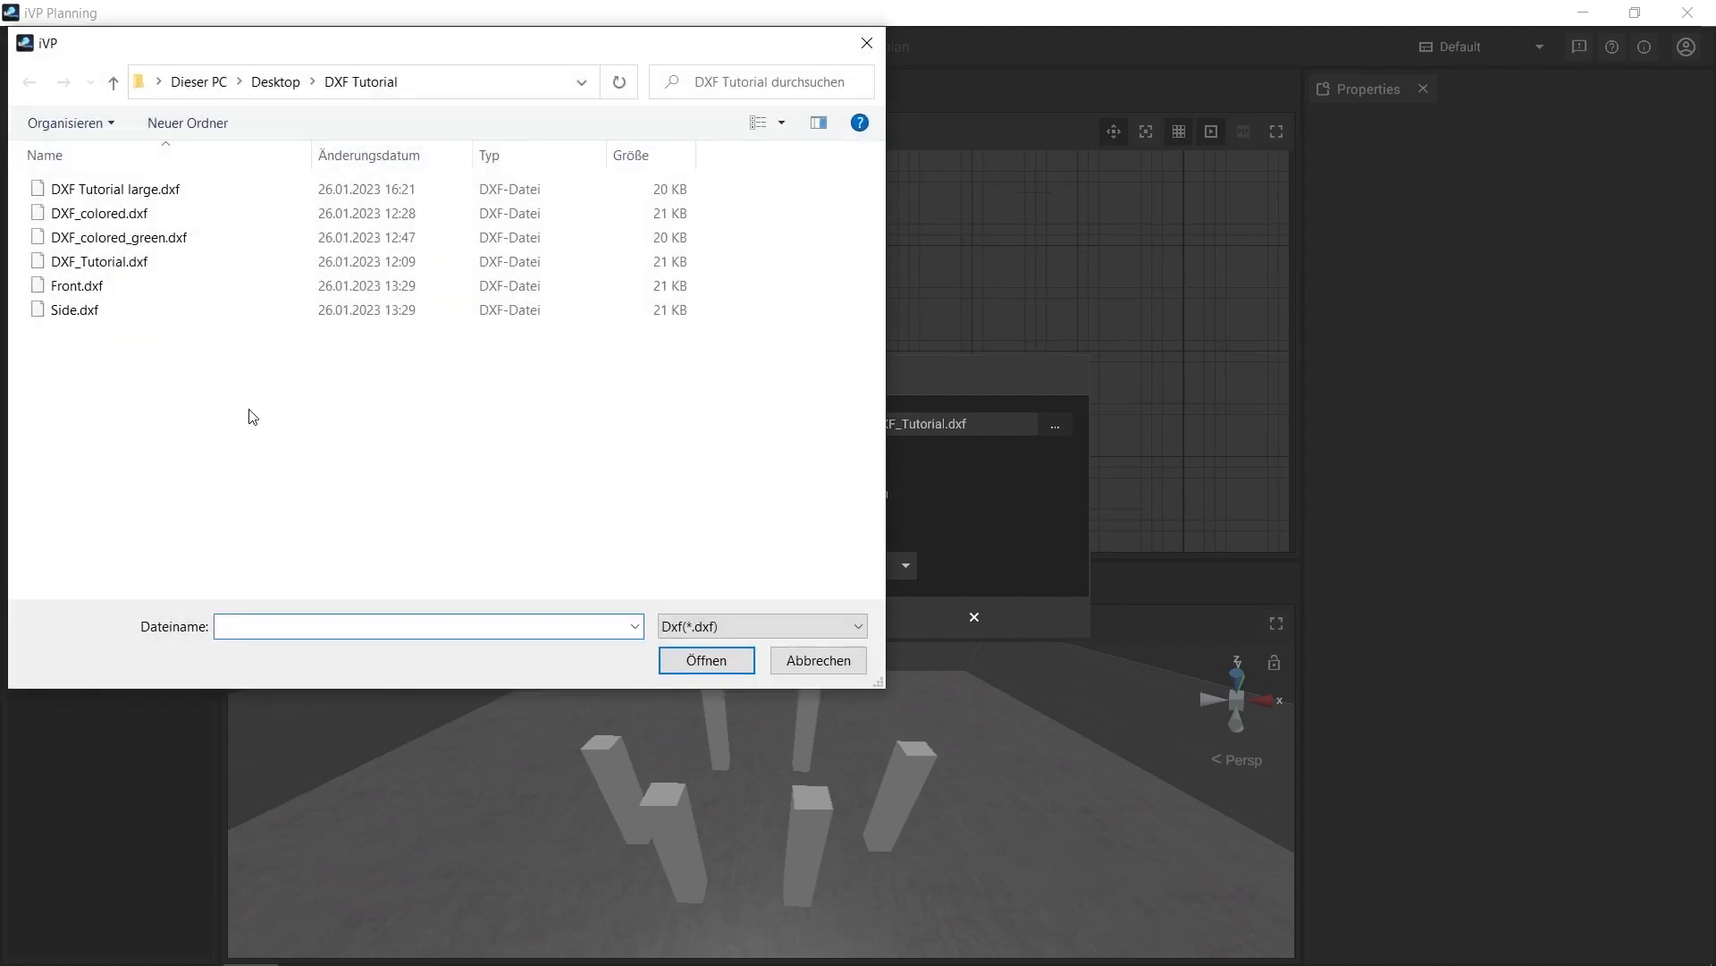
{"action": "left_click", "coordinate": [819, 660]}
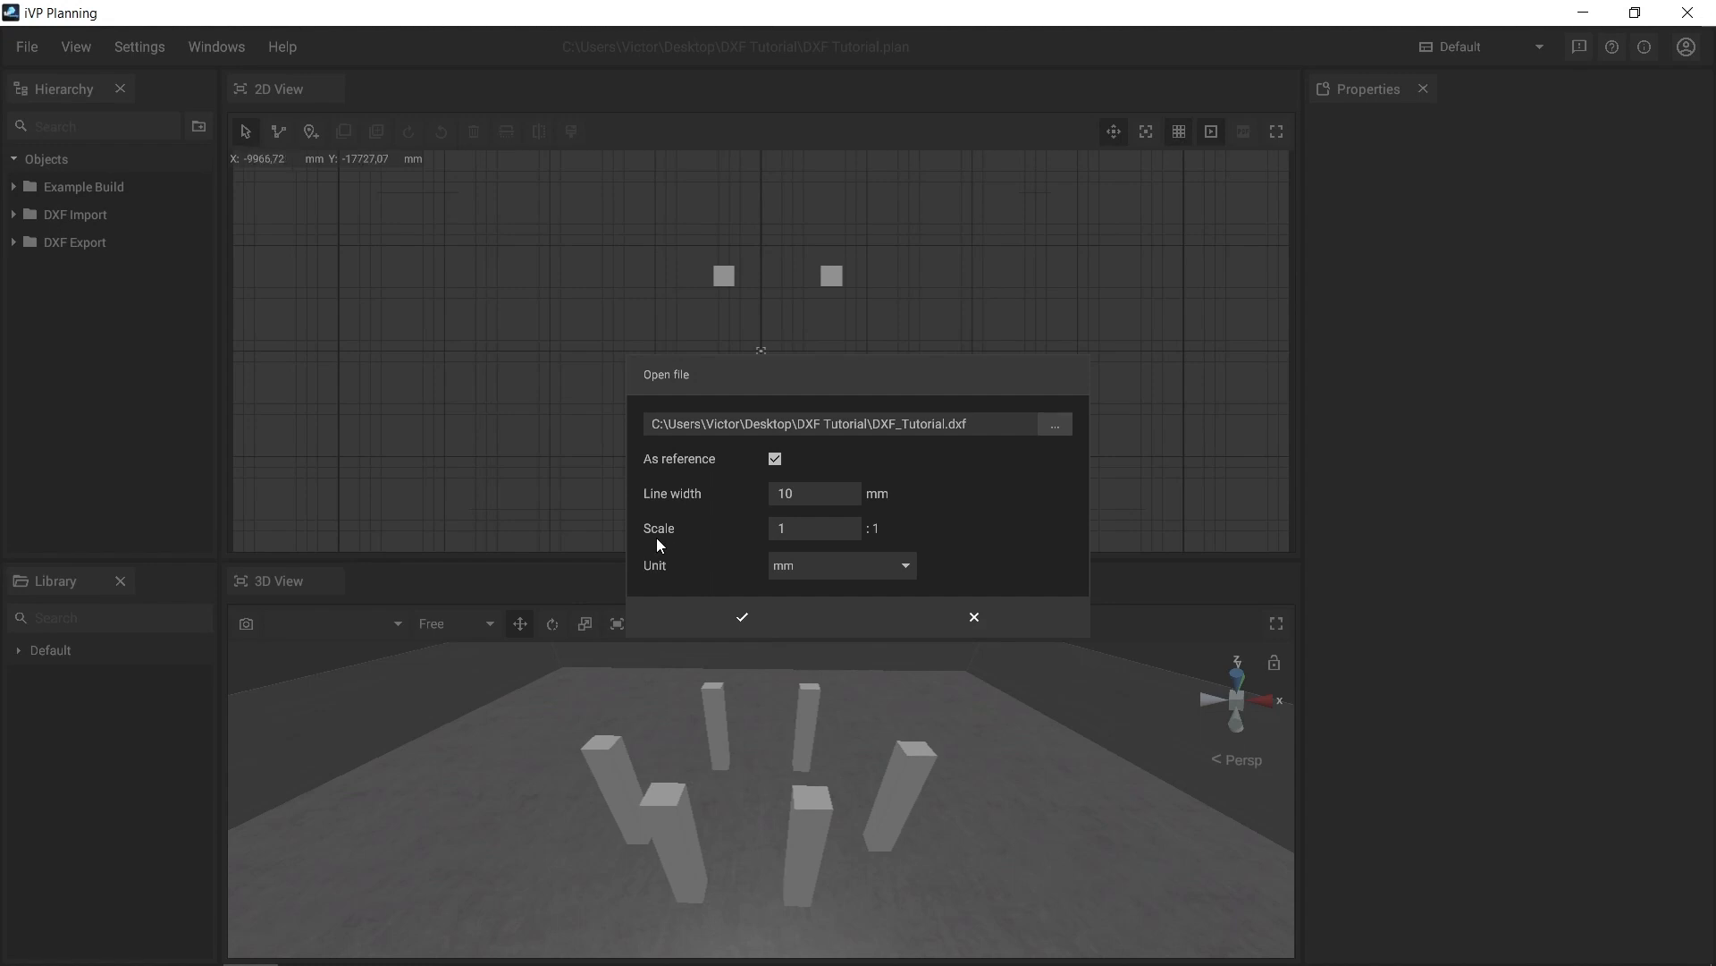
{"action": "left_click", "coordinate": [835, 531]}
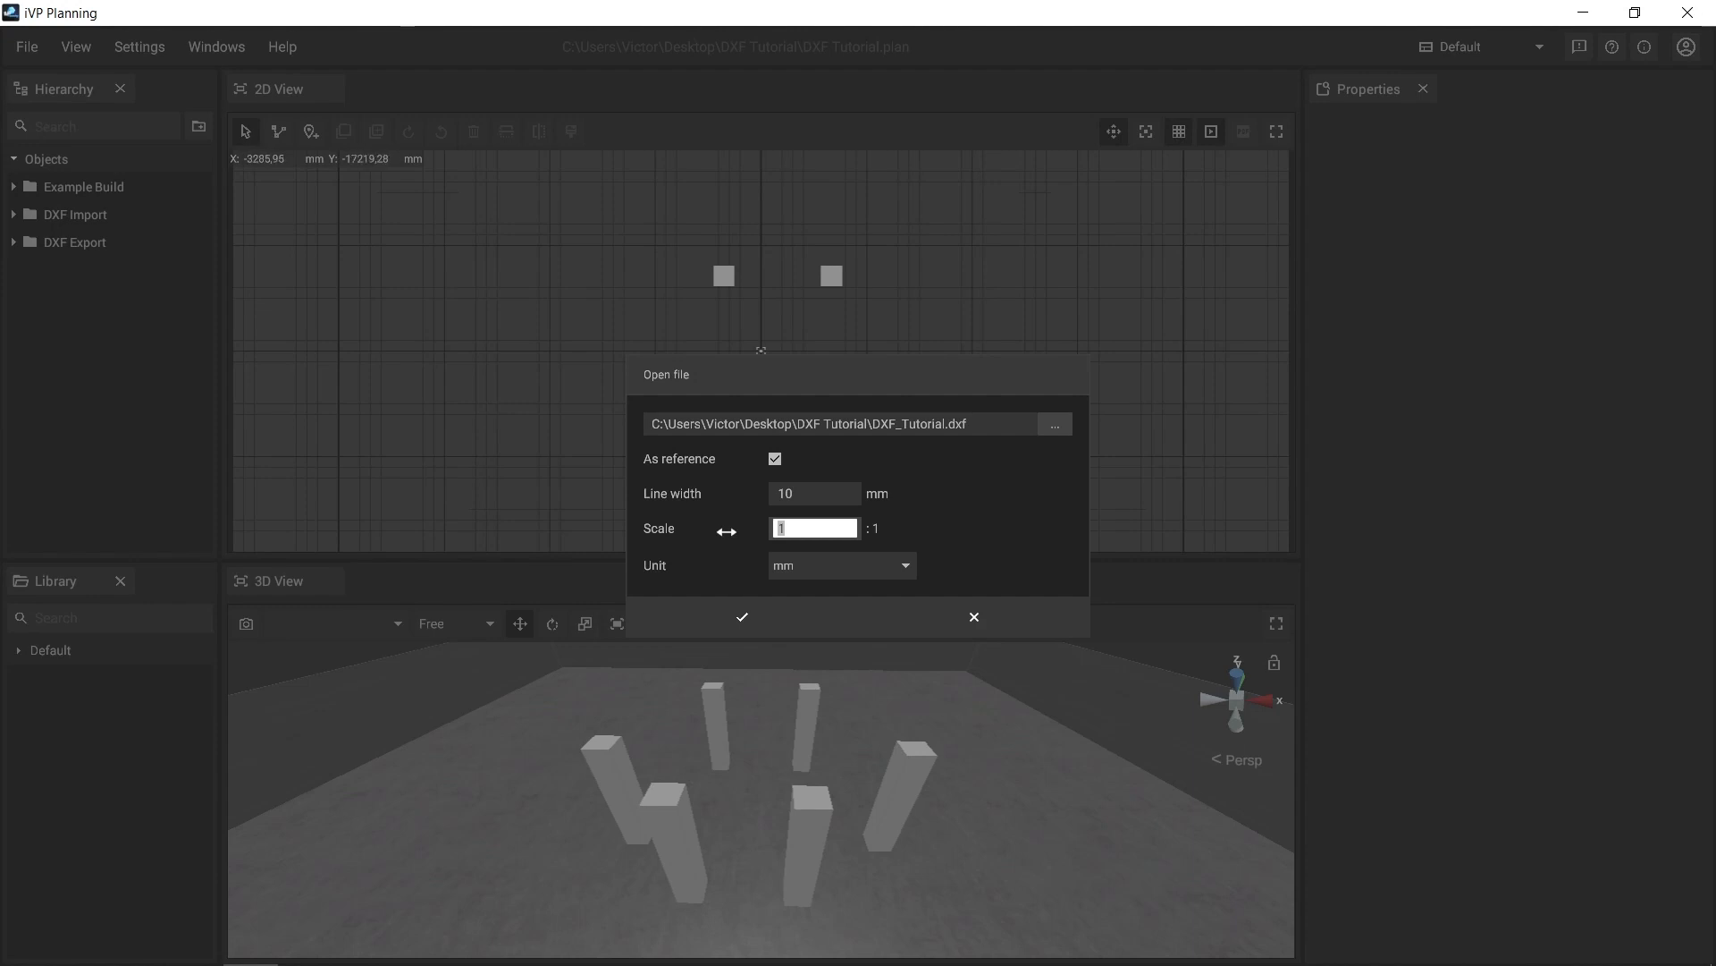
{"action": "type", "text": "1"}
Turn the import's As reference option off and back on
{"action": "mouse_move", "coordinate": [676, 458]}
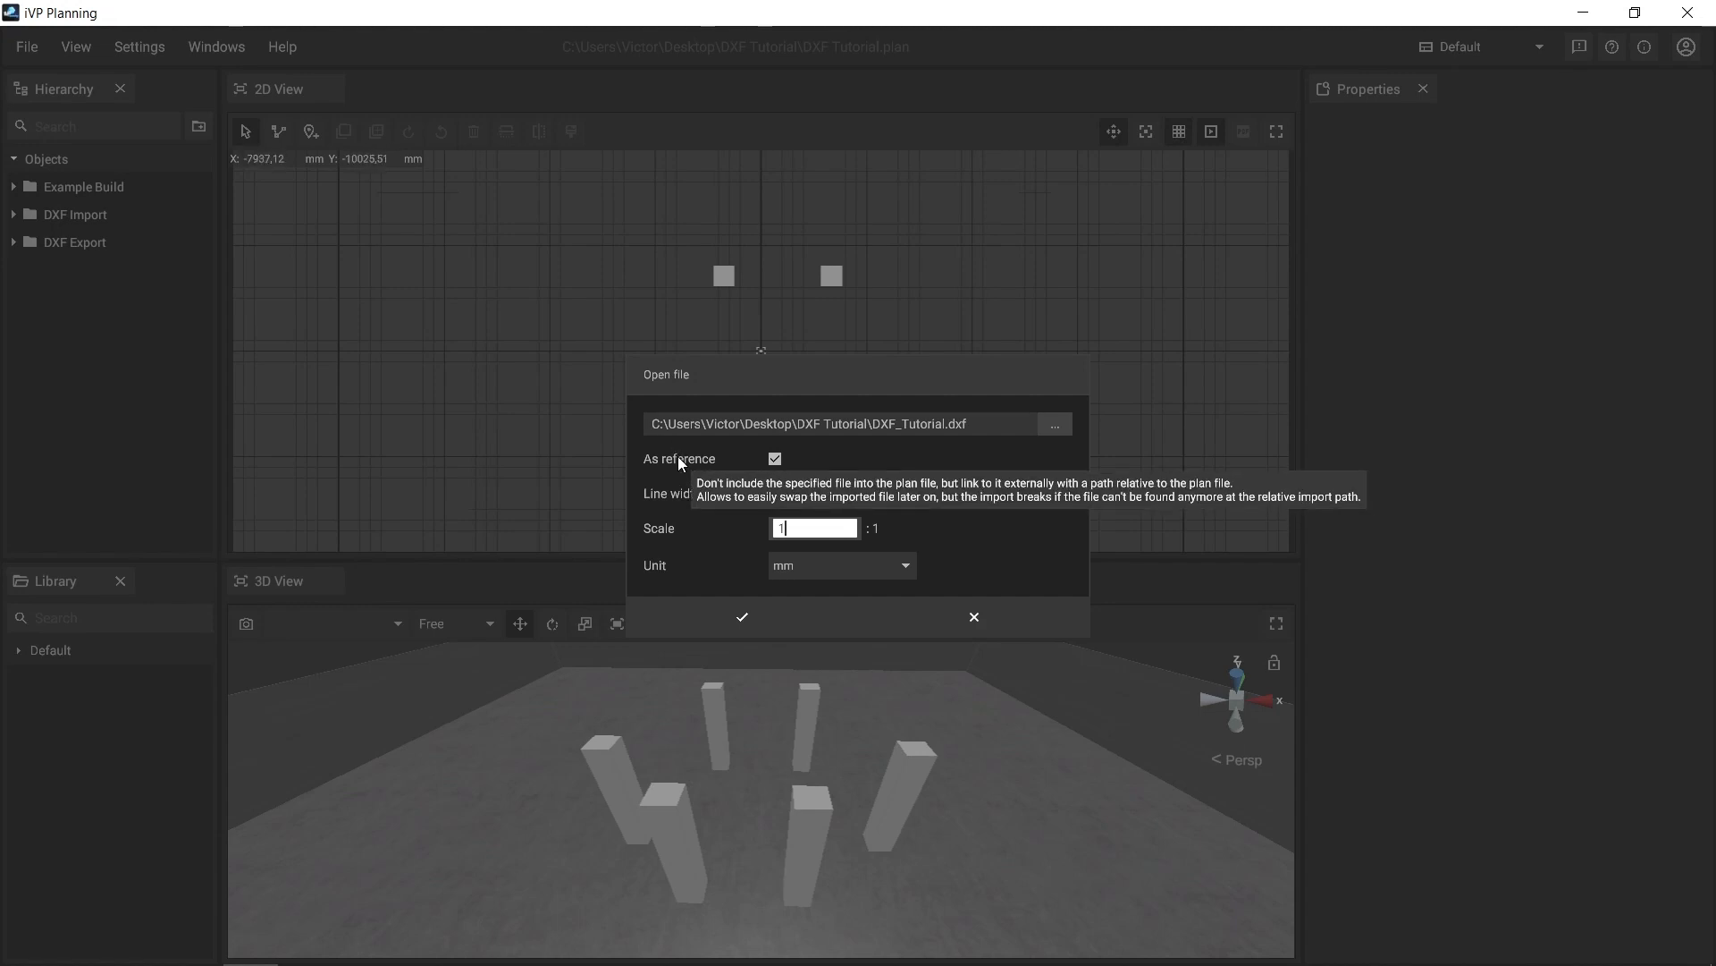
{"action": "left_click", "coordinate": [775, 459]}
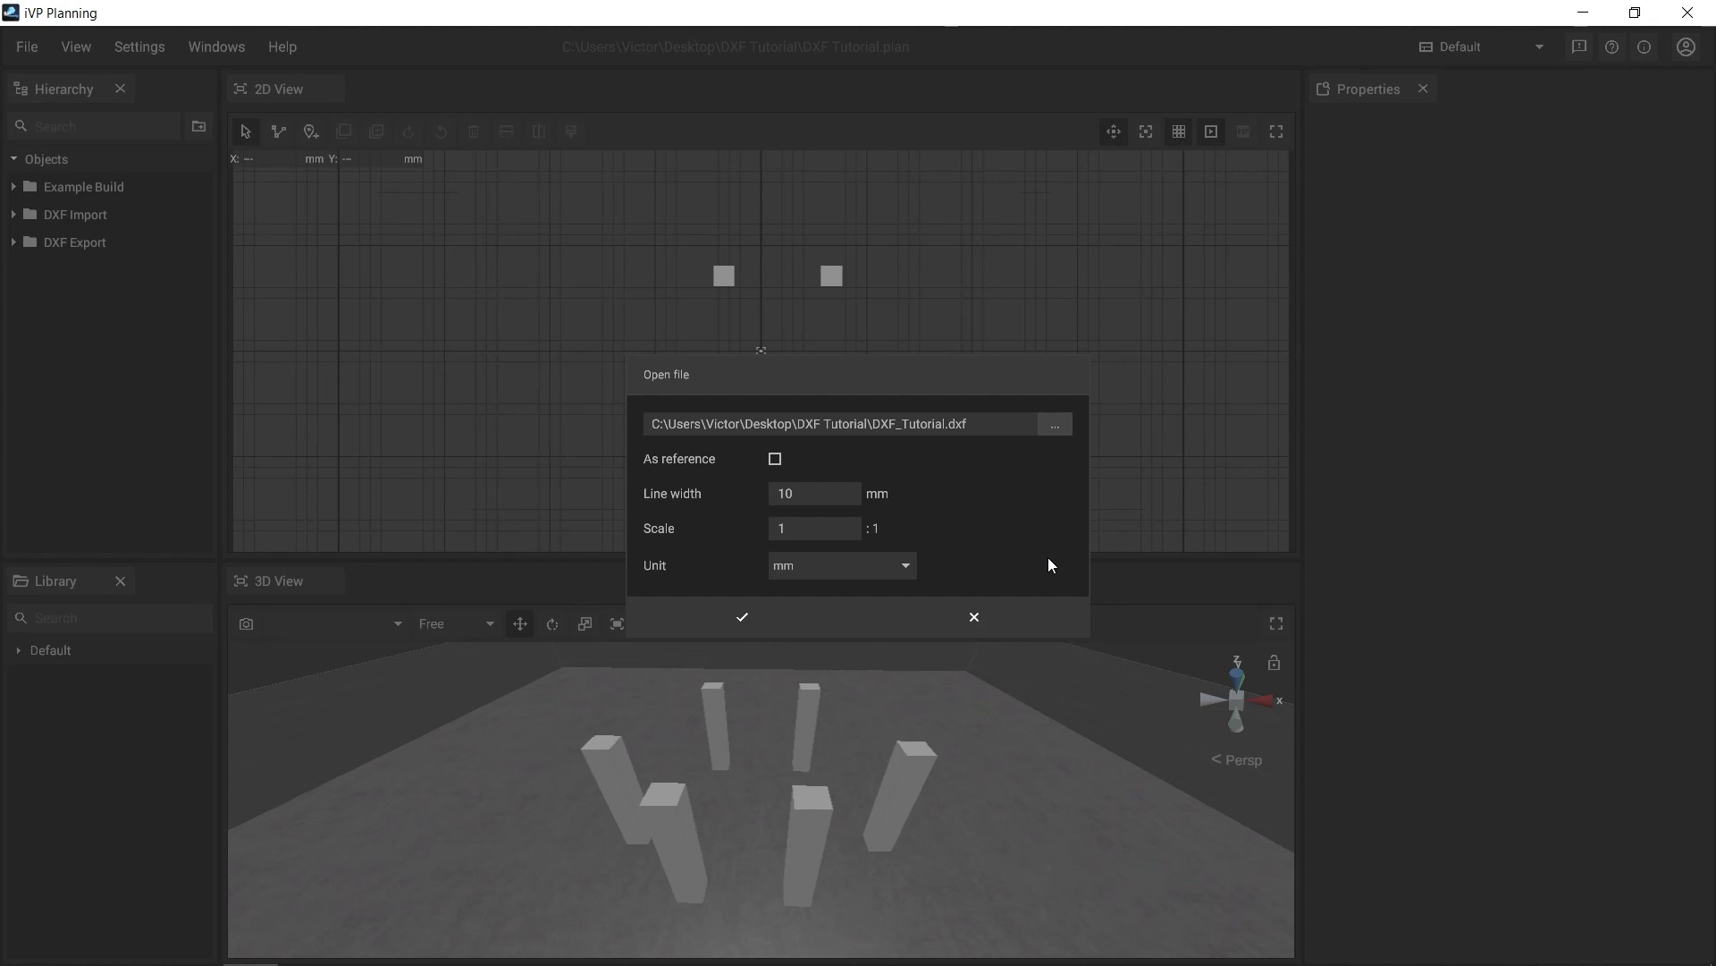
{"action": "left_click", "coordinate": [774, 459]}
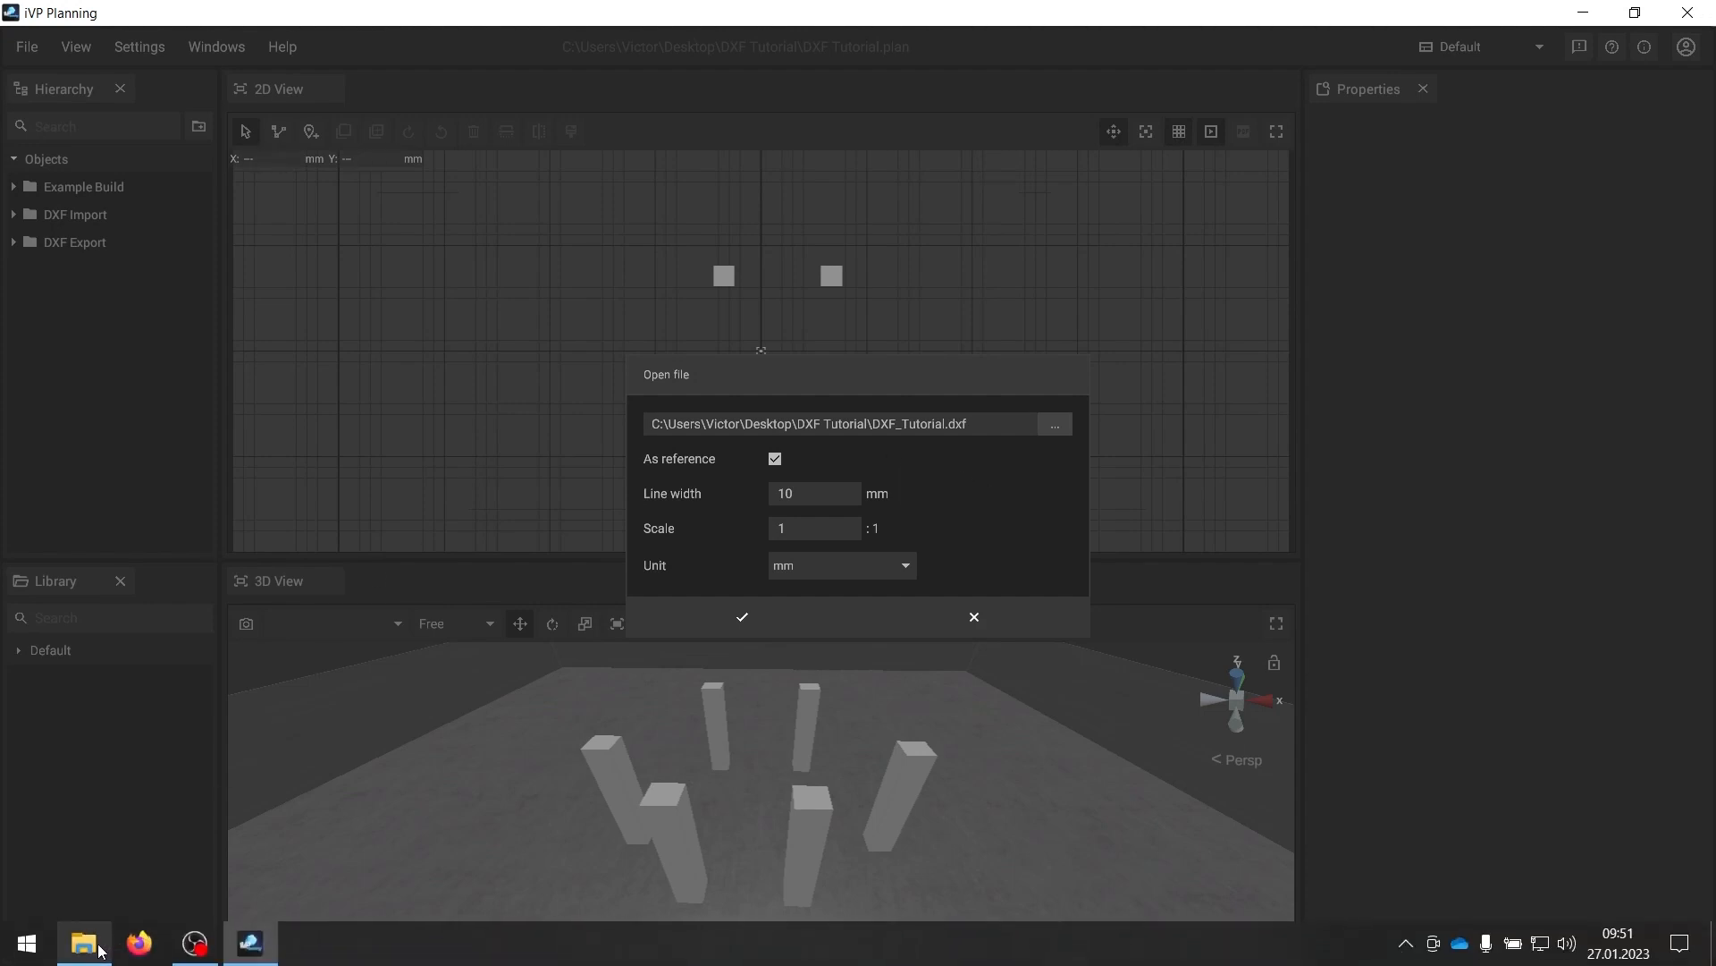
Switch to File Explorer and view the files in the DXF Tutorial folder
{"action": "left_click", "coordinate": [83, 955]}
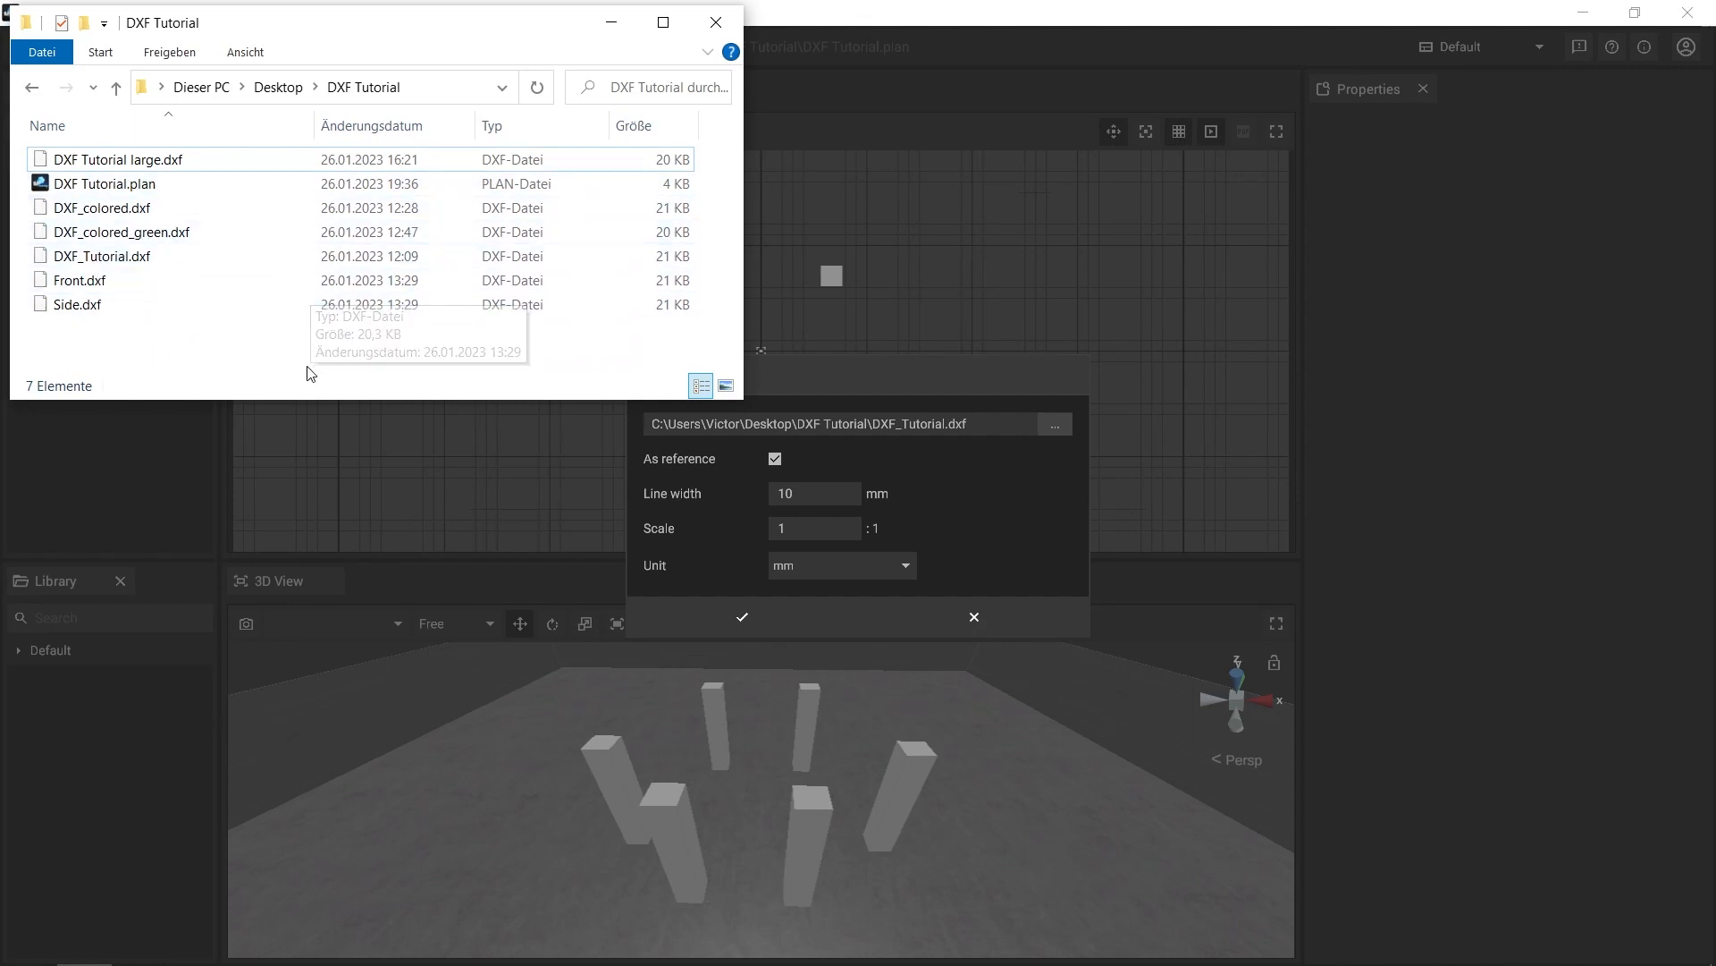
{"action": "left_click", "coordinate": [622, 36]}
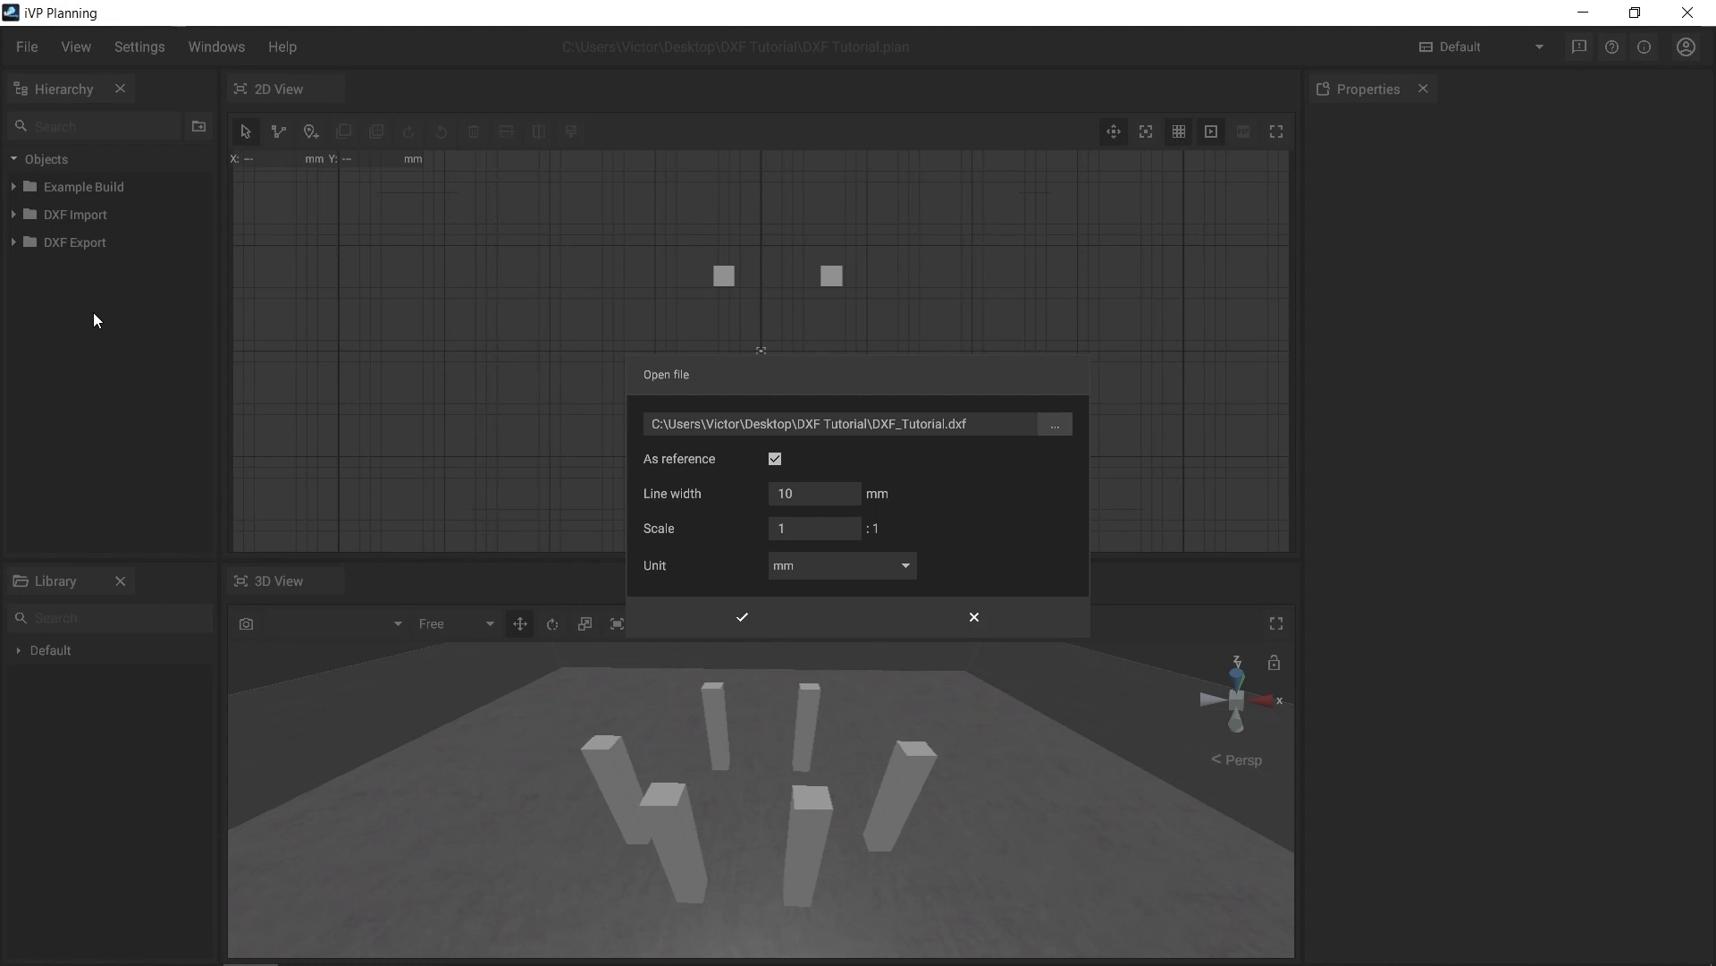
Import the DXF as a reference and move the drawing to about X -34595, Y -14545 mm
{"action": "left_click", "coordinate": [740, 626]}
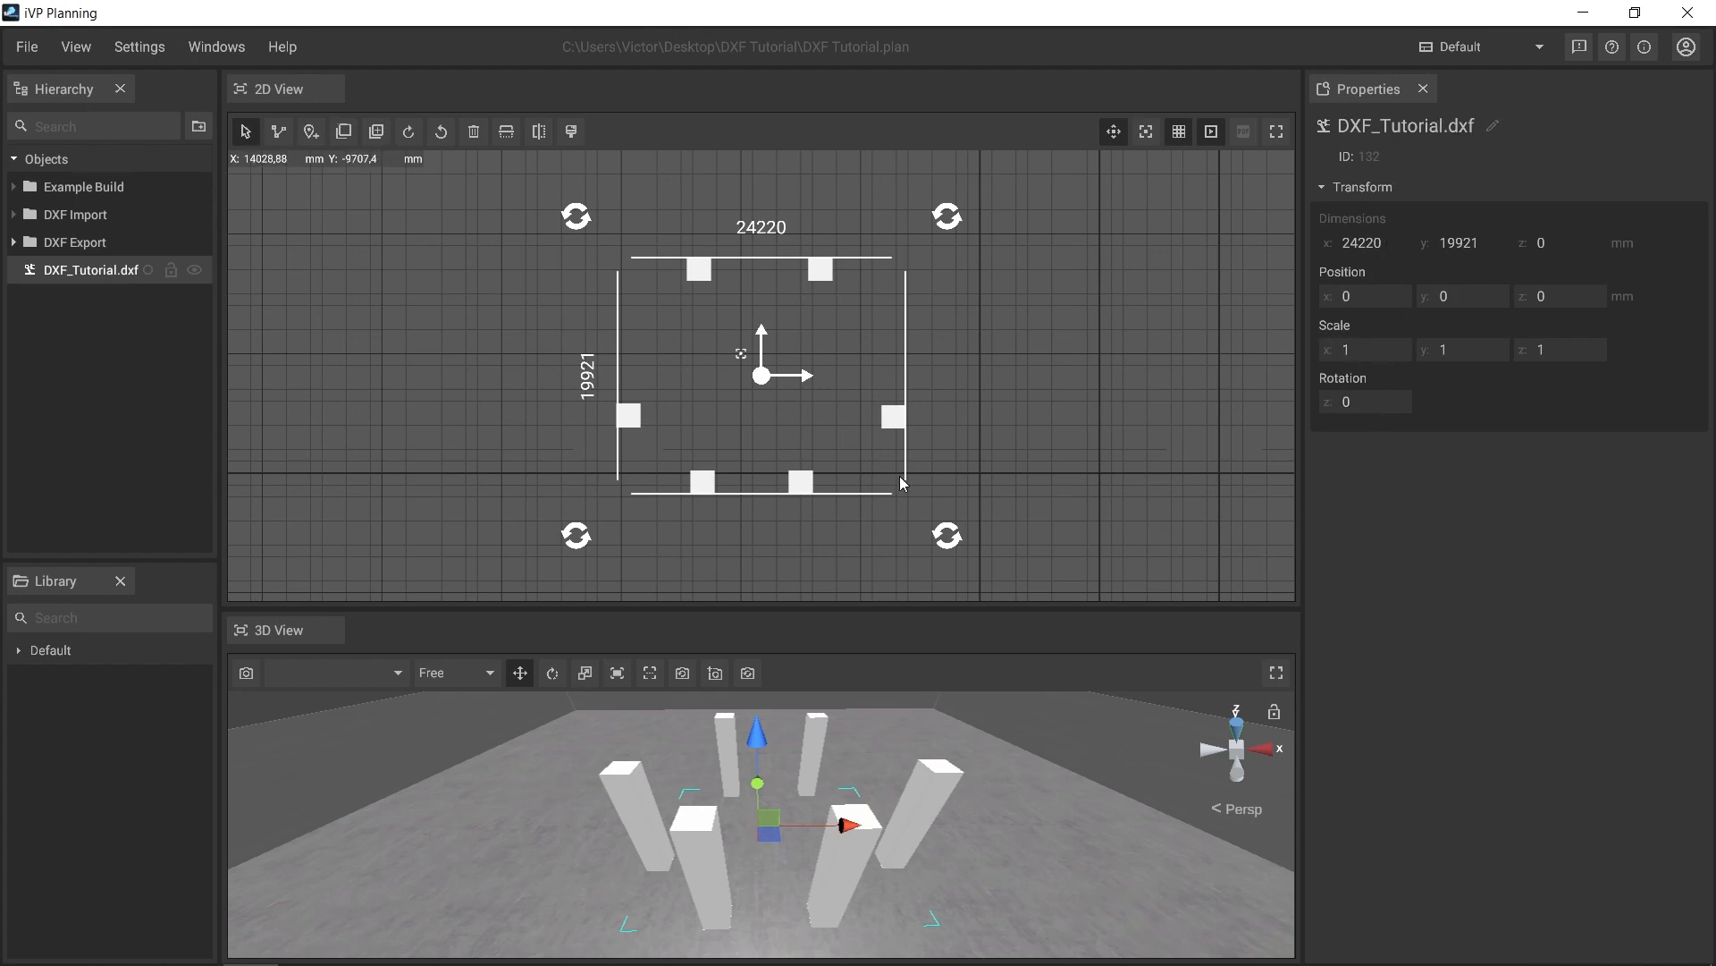
{"action": "left_click_drag", "start_coordinate": [787, 373], "coordinate": [365, 554]}
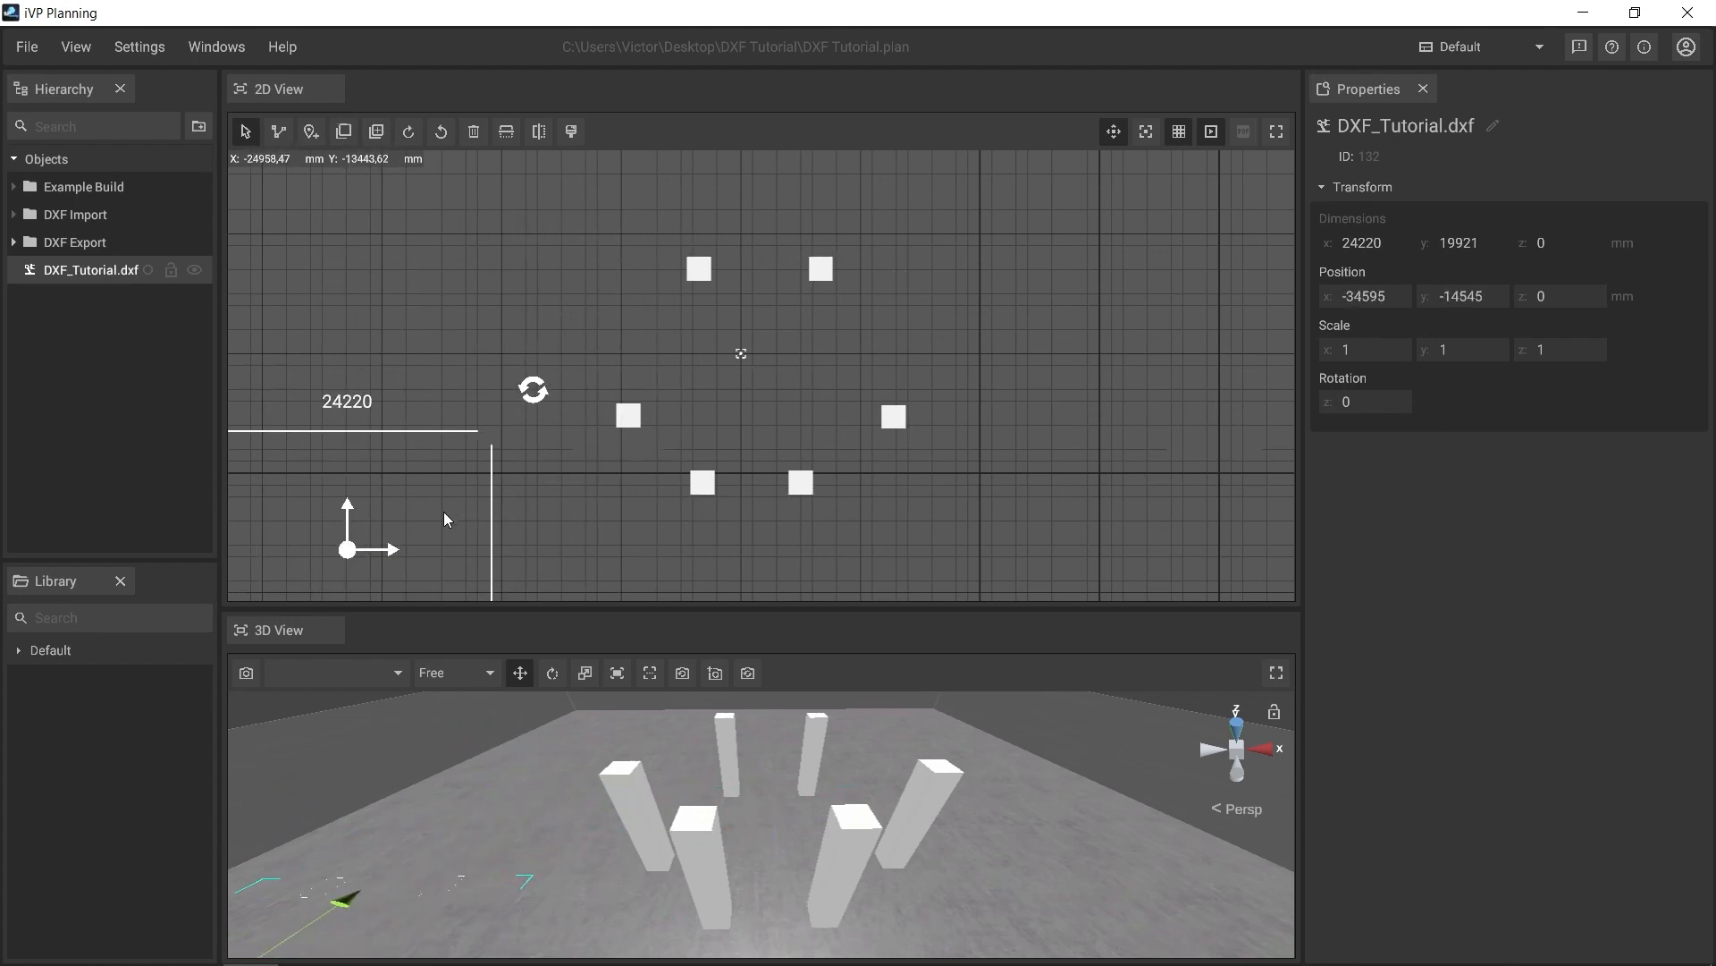
Examine the imported drawing's line work up close in both the 2D and 3D views
{"action": "scroll", "coordinate": [406, 509], "scroll_direction": "up", "scroll_amount": 1}
{"action": "middle_click_drag", "start_coordinate": [422, 508], "coordinate": [812, 353]}
{"action": "scroll", "coordinate": [840, 402], "scroll_direction": "up", "scroll_amount": 1}
{"action": "scroll", "coordinate": [894, 439], "scroll_direction": "up", "scroll_amount": 4}
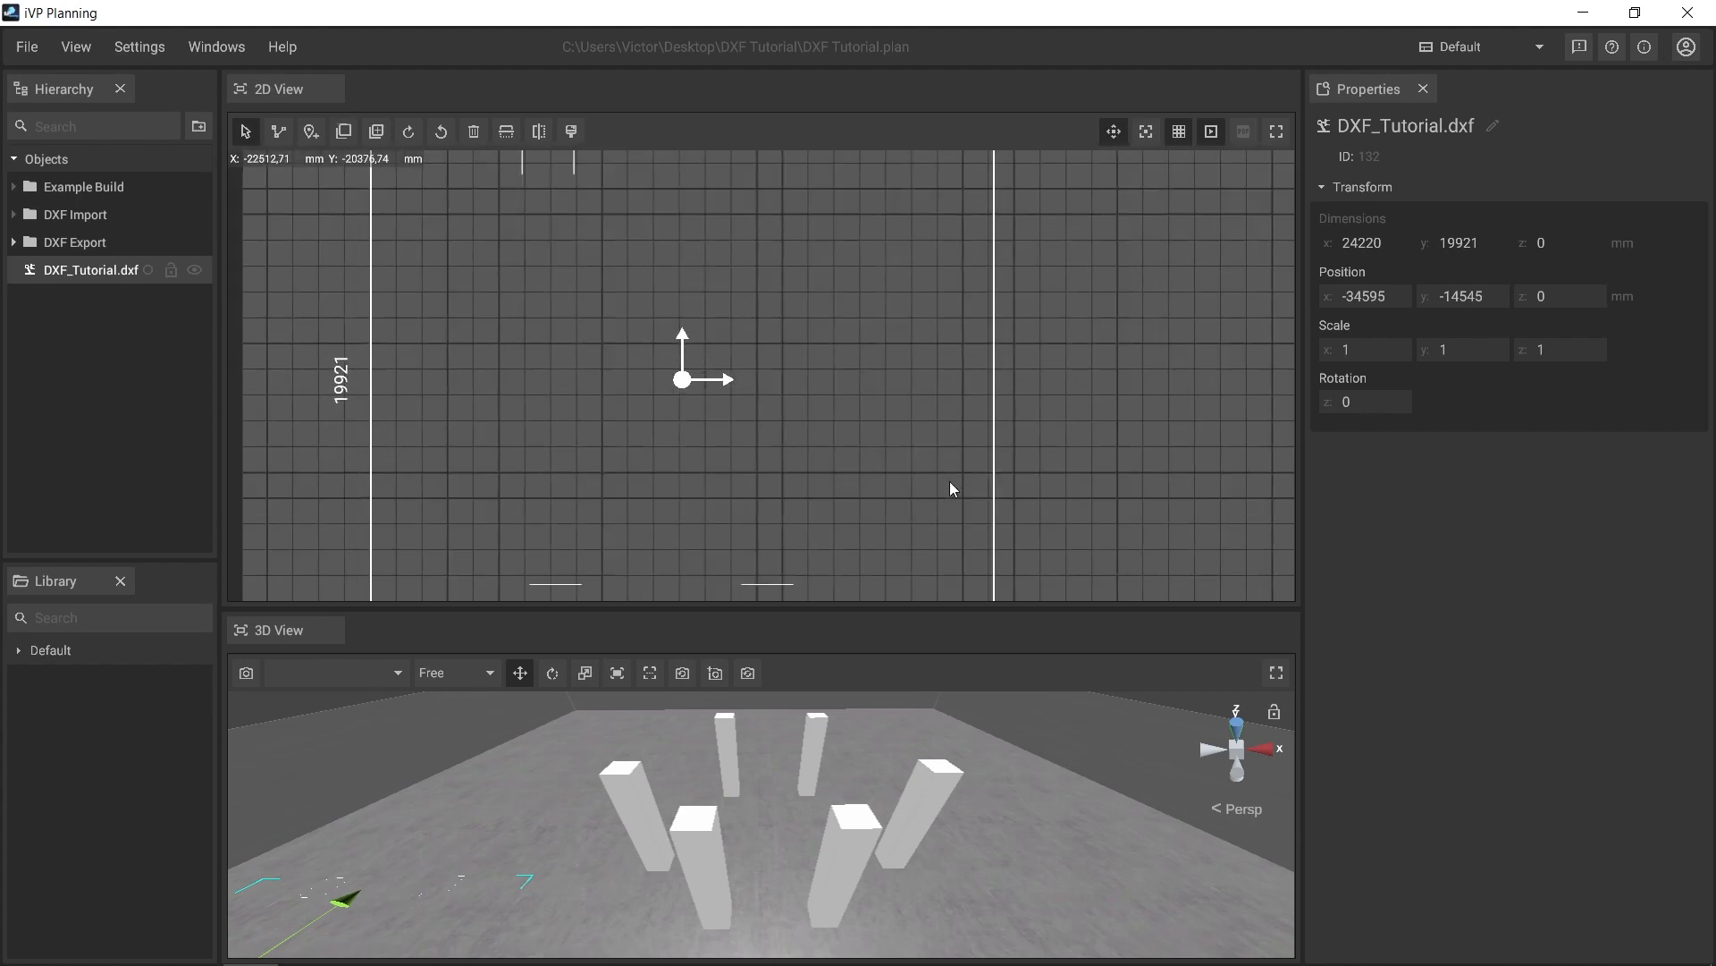
{"action": "key", "text": "f"}
{"action": "middle_click_drag", "start_coordinate": [896, 429], "coordinate": [416, 292]}
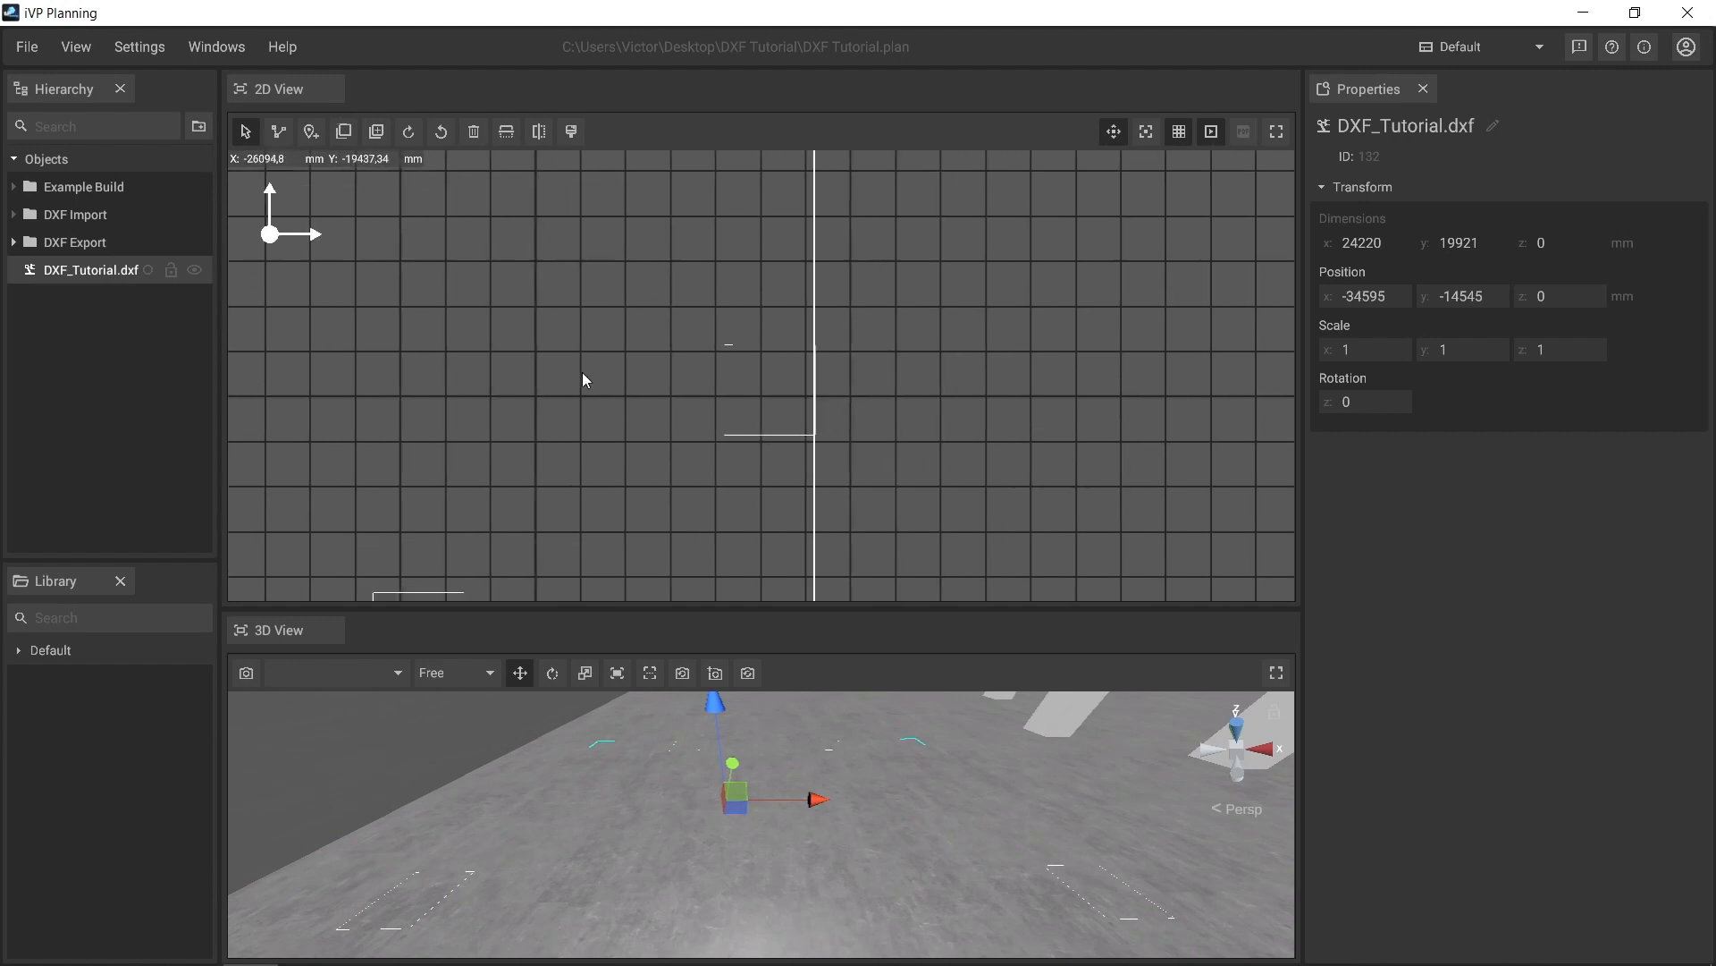
{"action": "scroll", "coordinate": [744, 373], "scroll_direction": "up", "scroll_amount": 2}
{"action": "scroll", "coordinate": [994, 866], "scroll_direction": "up", "scroll_amount": 3}
{"action": "middle_click_drag", "start_coordinate": [956, 798], "coordinate": [402, 663]}
{"action": "scroll", "coordinate": [440, 728], "scroll_direction": "up", "scroll_amount": 1}
{"action": "middle_click_drag", "start_coordinate": [564, 760], "coordinate": [733, 844]}
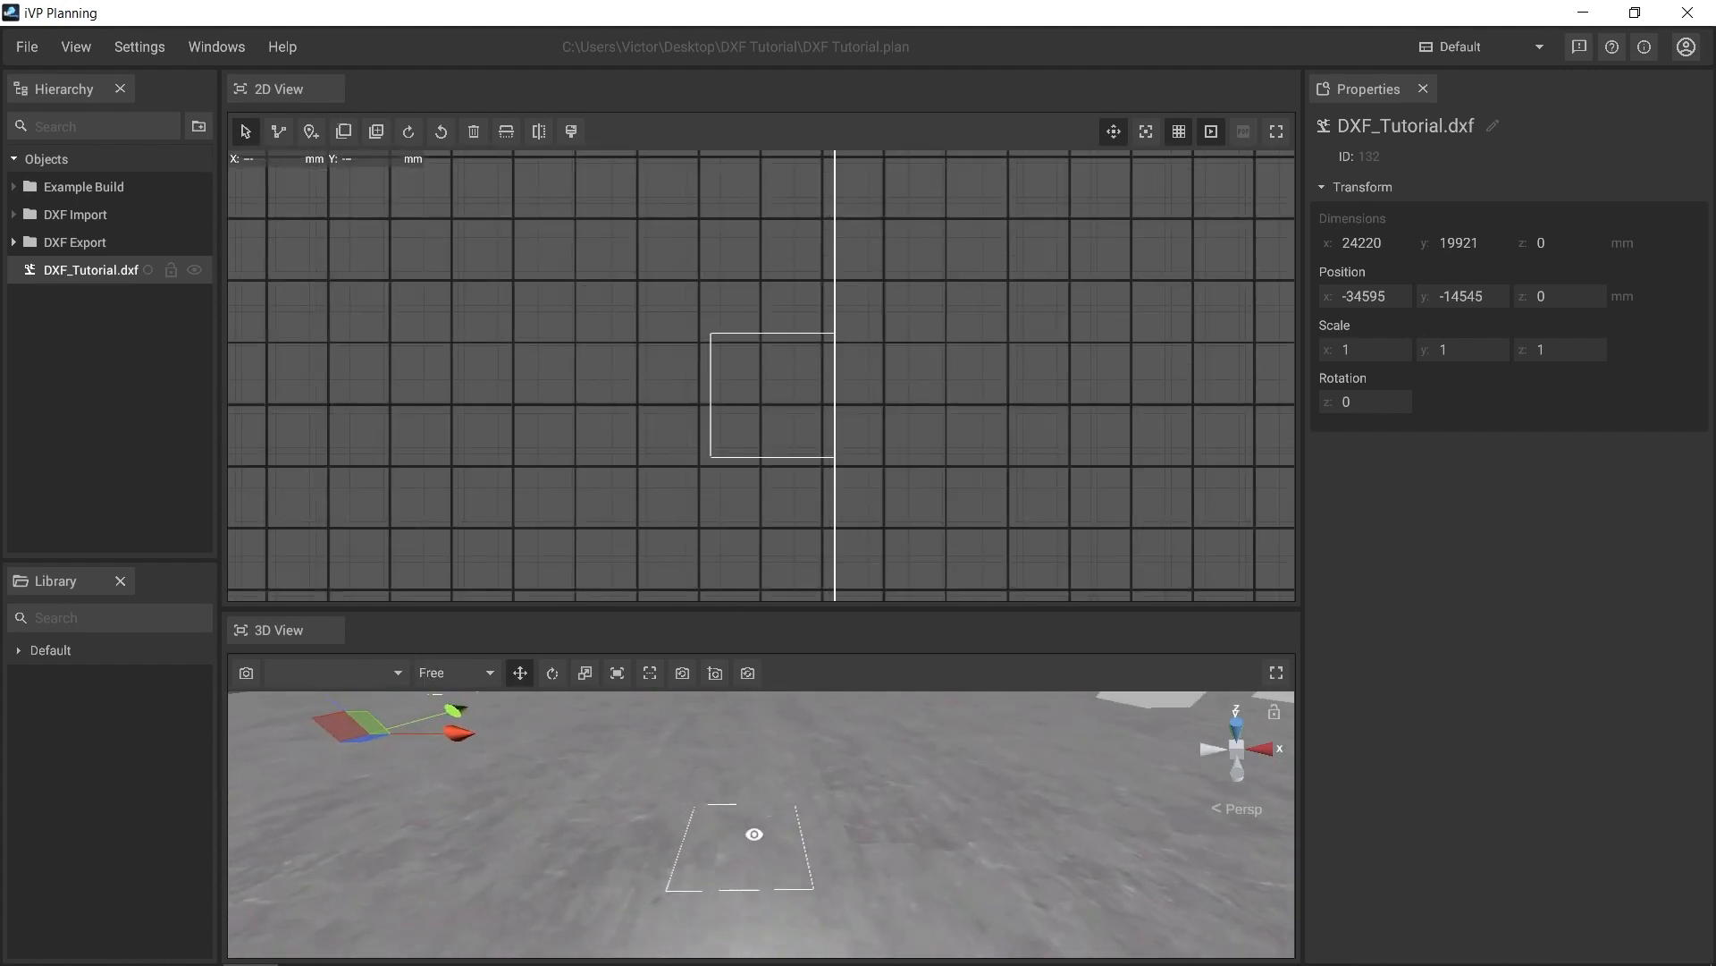
{"action": "left_click_drag", "start_coordinate": [754, 834], "coordinate": [787, 787], "text": "alt"}
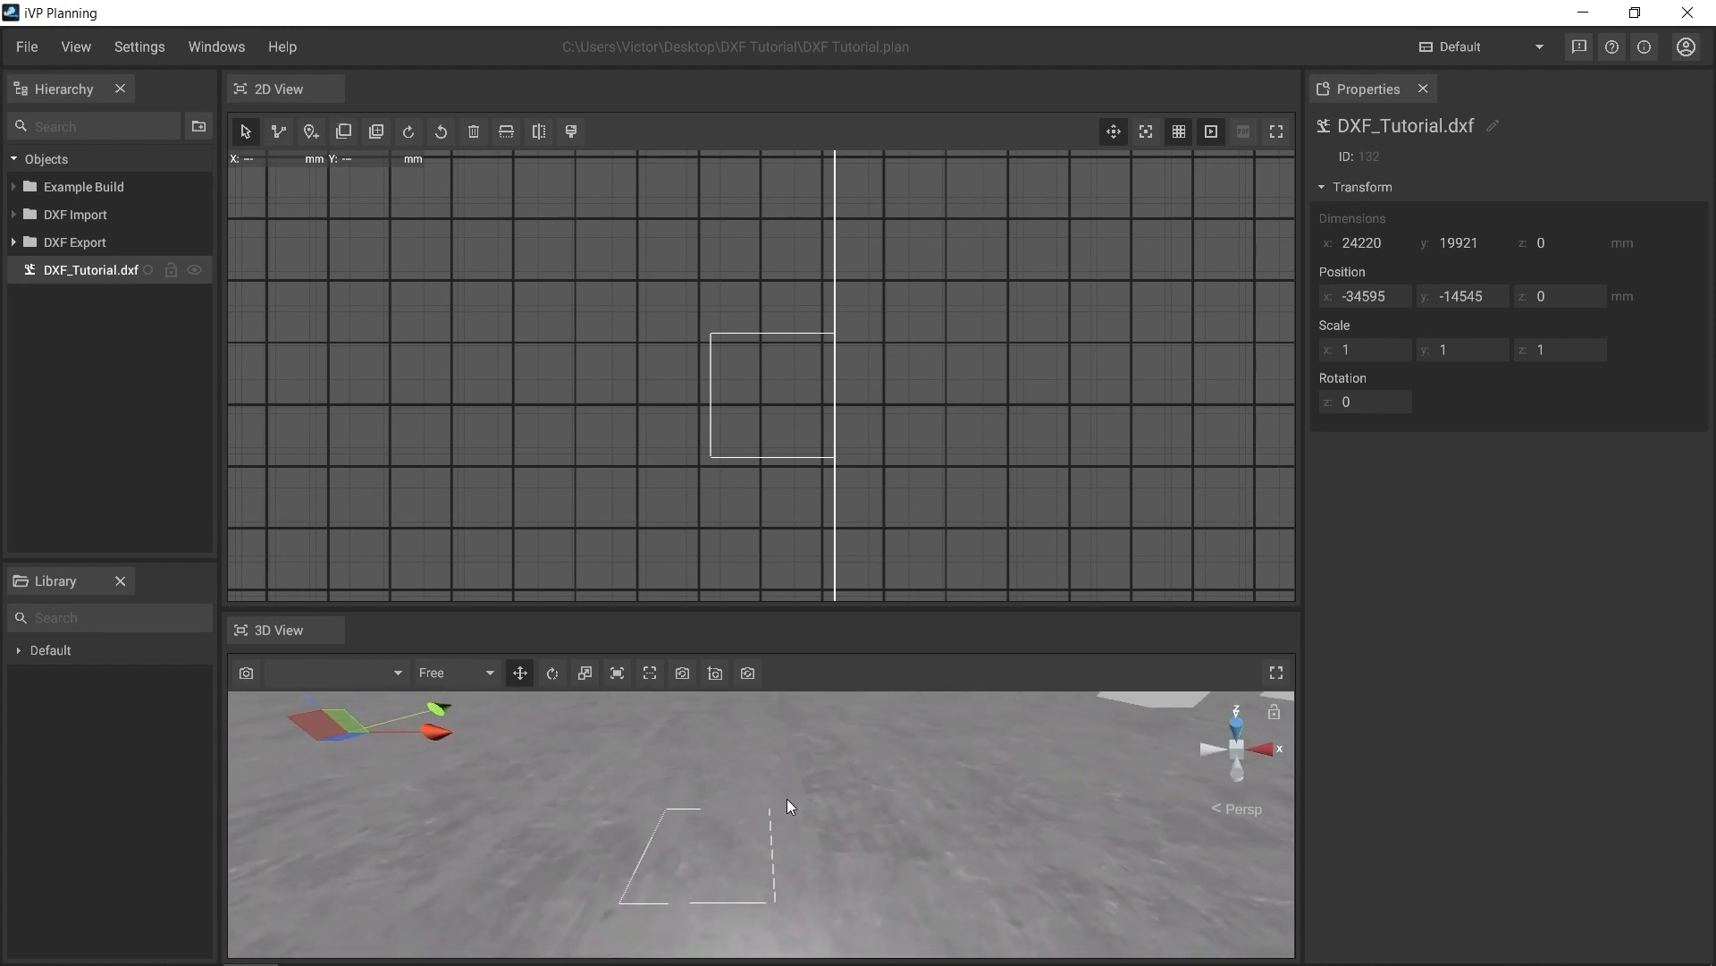
{"action": "scroll", "coordinate": [792, 787], "scroll_direction": "down", "scroll_amount": 2}
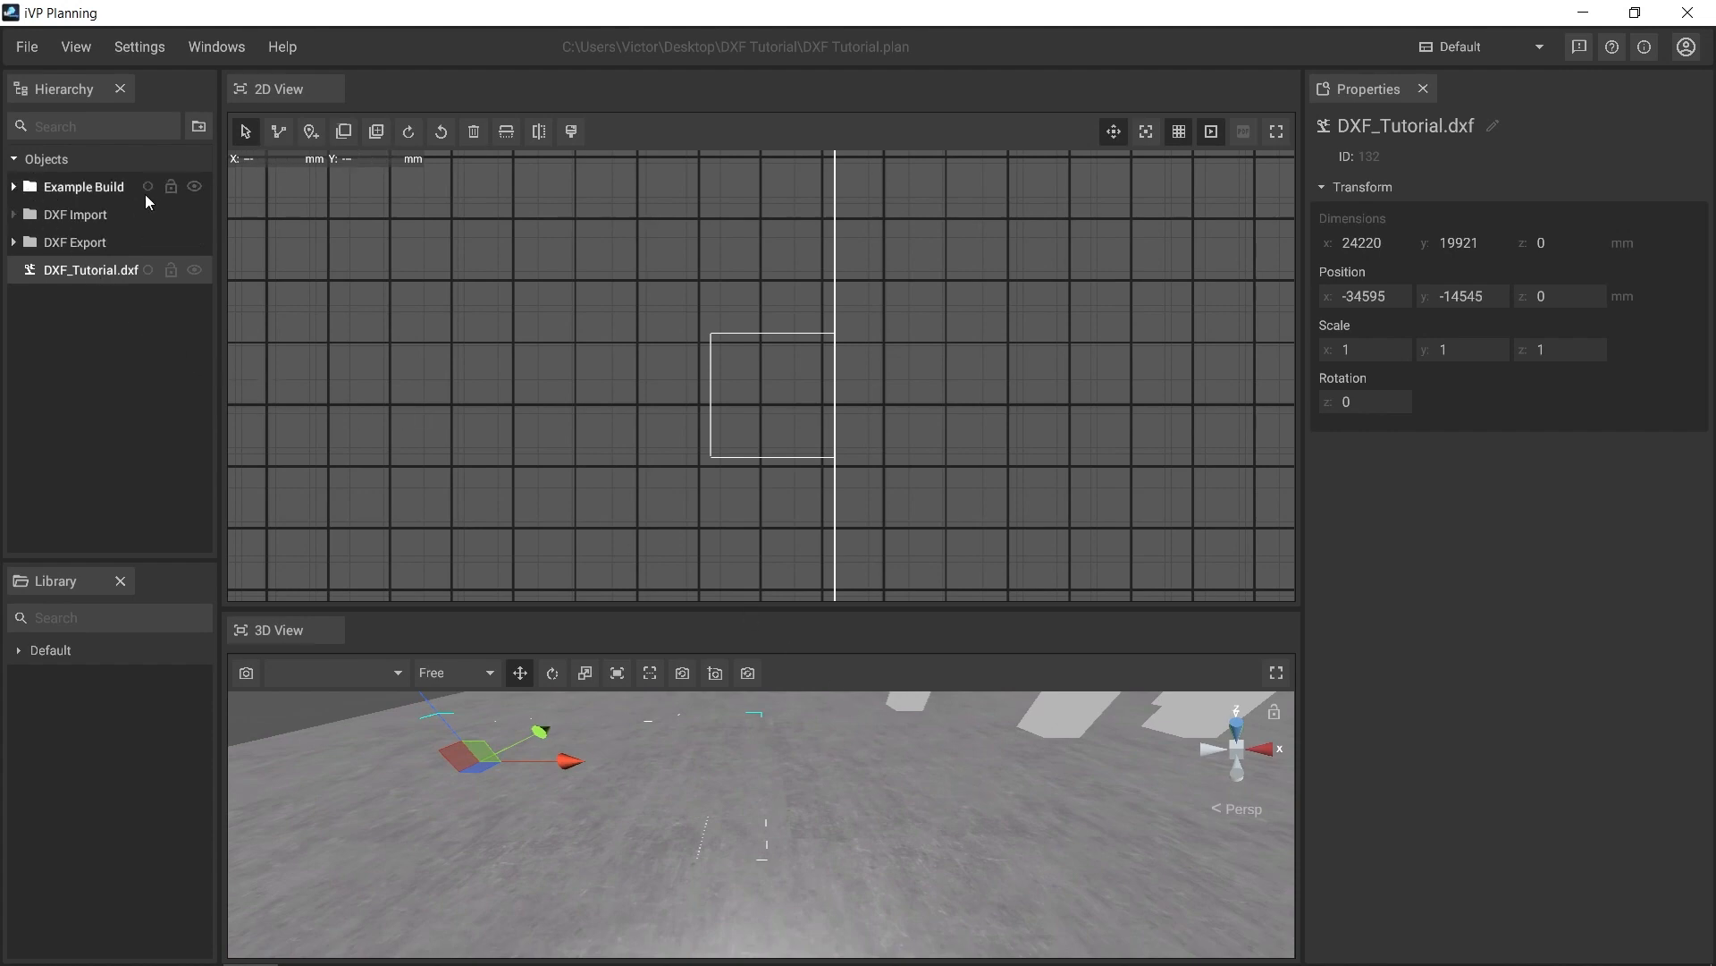
Hide the Example Build folder, and expand and select the DXF Import folder
{"action": "left_click", "coordinate": [198, 188]}
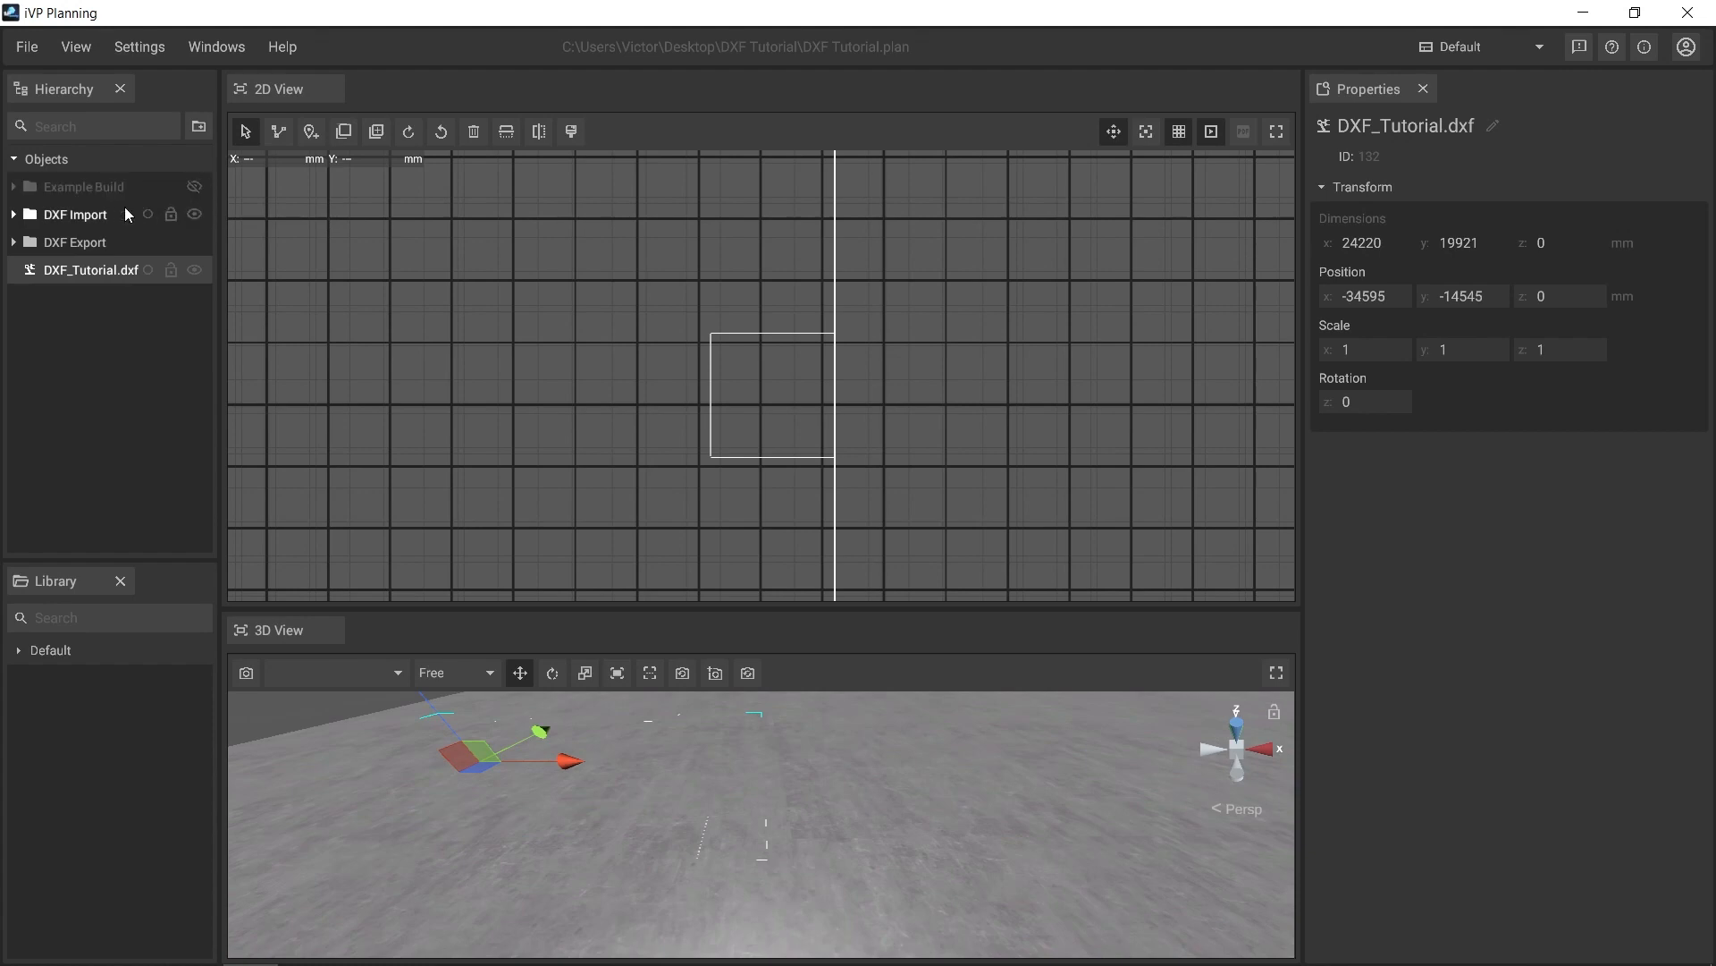
{"action": "left_click", "coordinate": [14, 214]}
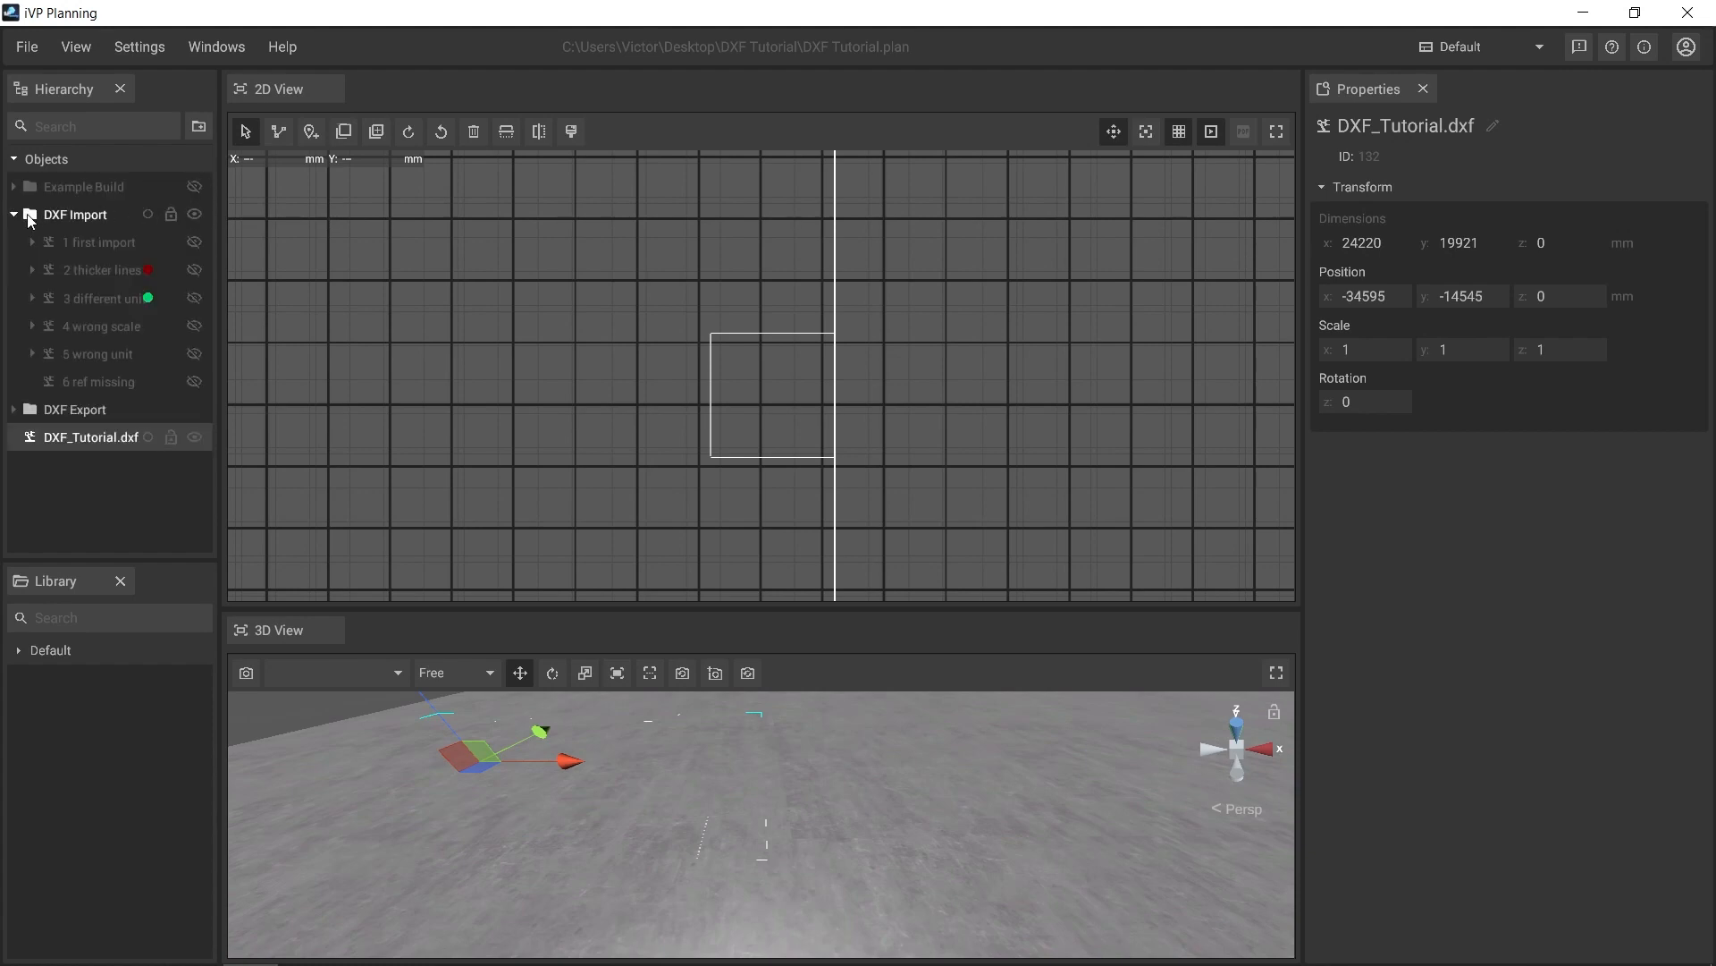
{"action": "left_click", "coordinate": [63, 215]}
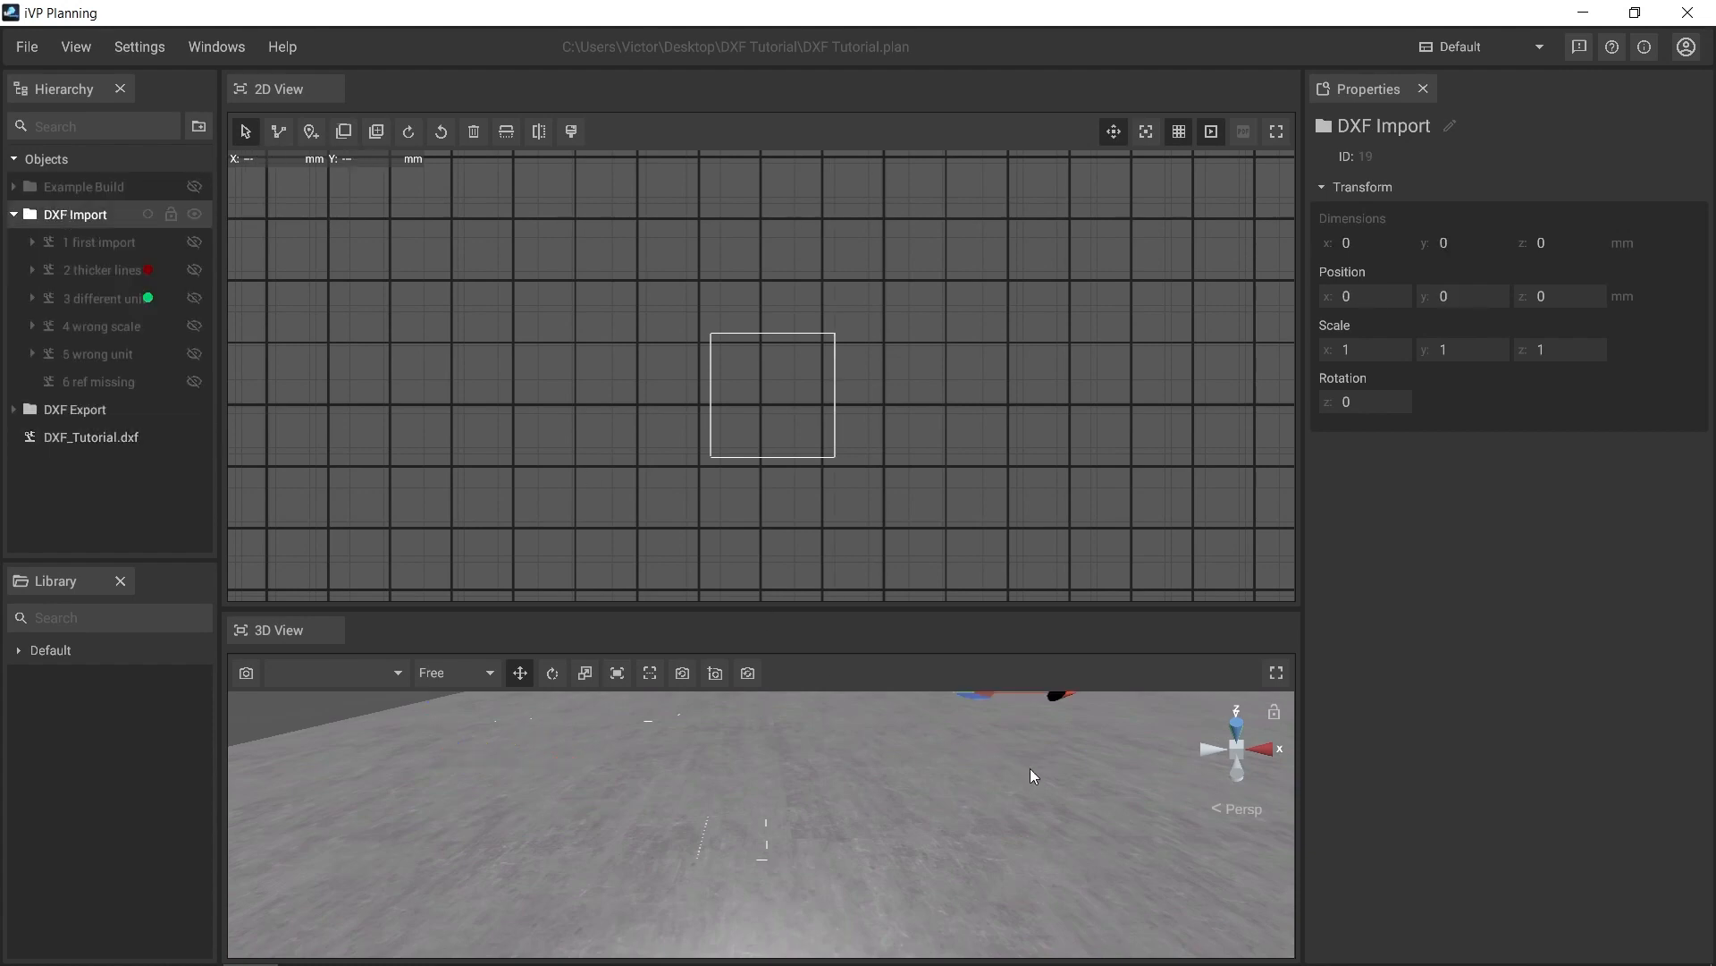
{"action": "left_click_drag", "start_coordinate": [1026, 777], "coordinate": [708, 872]}
{"action": "middle_click_drag", "start_coordinate": [708, 872], "coordinate": [578, 903]}
{"action": "middle_click_drag", "start_coordinate": [862, 813], "coordinate": [729, 904]}
{"action": "mouse_move", "coordinate": [764, 774]}
{"action": "right_mouse_down"}
{"action": "mouse_move", "coordinate": [762, 759]}
{"action": "mouse_move", "coordinate": [745, 808]}
{"action": "right_mouse_up"}
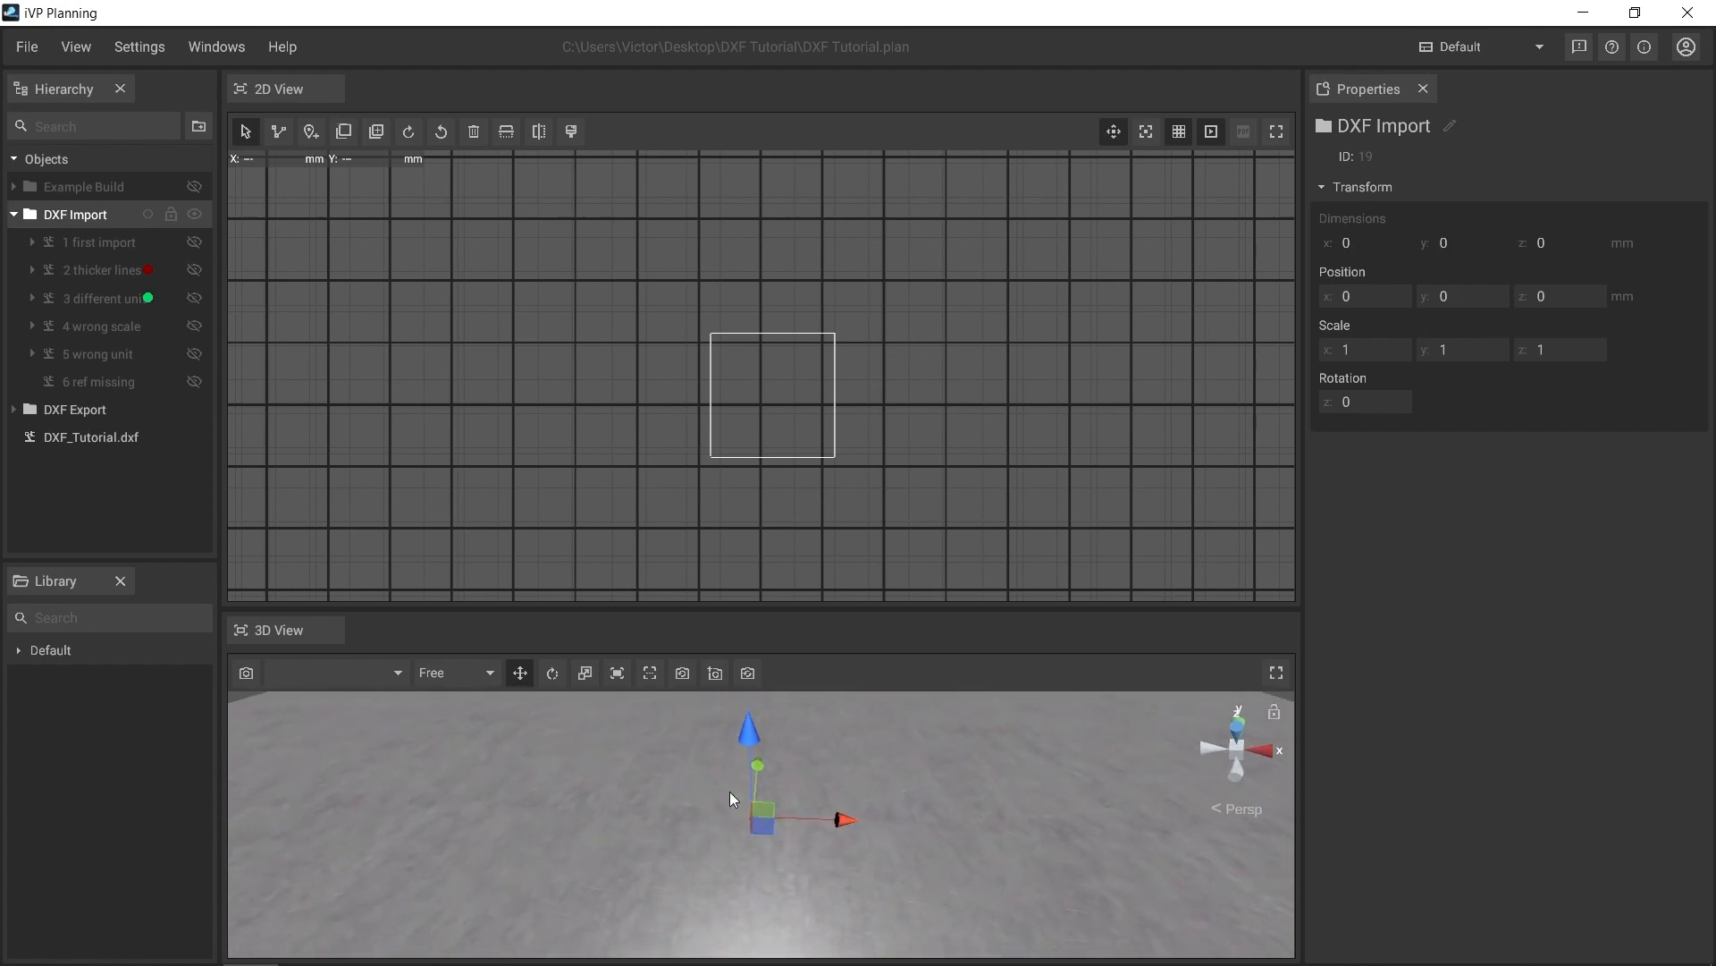
Make the "1 first import" drawing visible and inspect its square labelled "10, 1:1, mm" in 2D and 3D, leaving nothing selected
{"action": "left_click", "coordinate": [195, 242]}
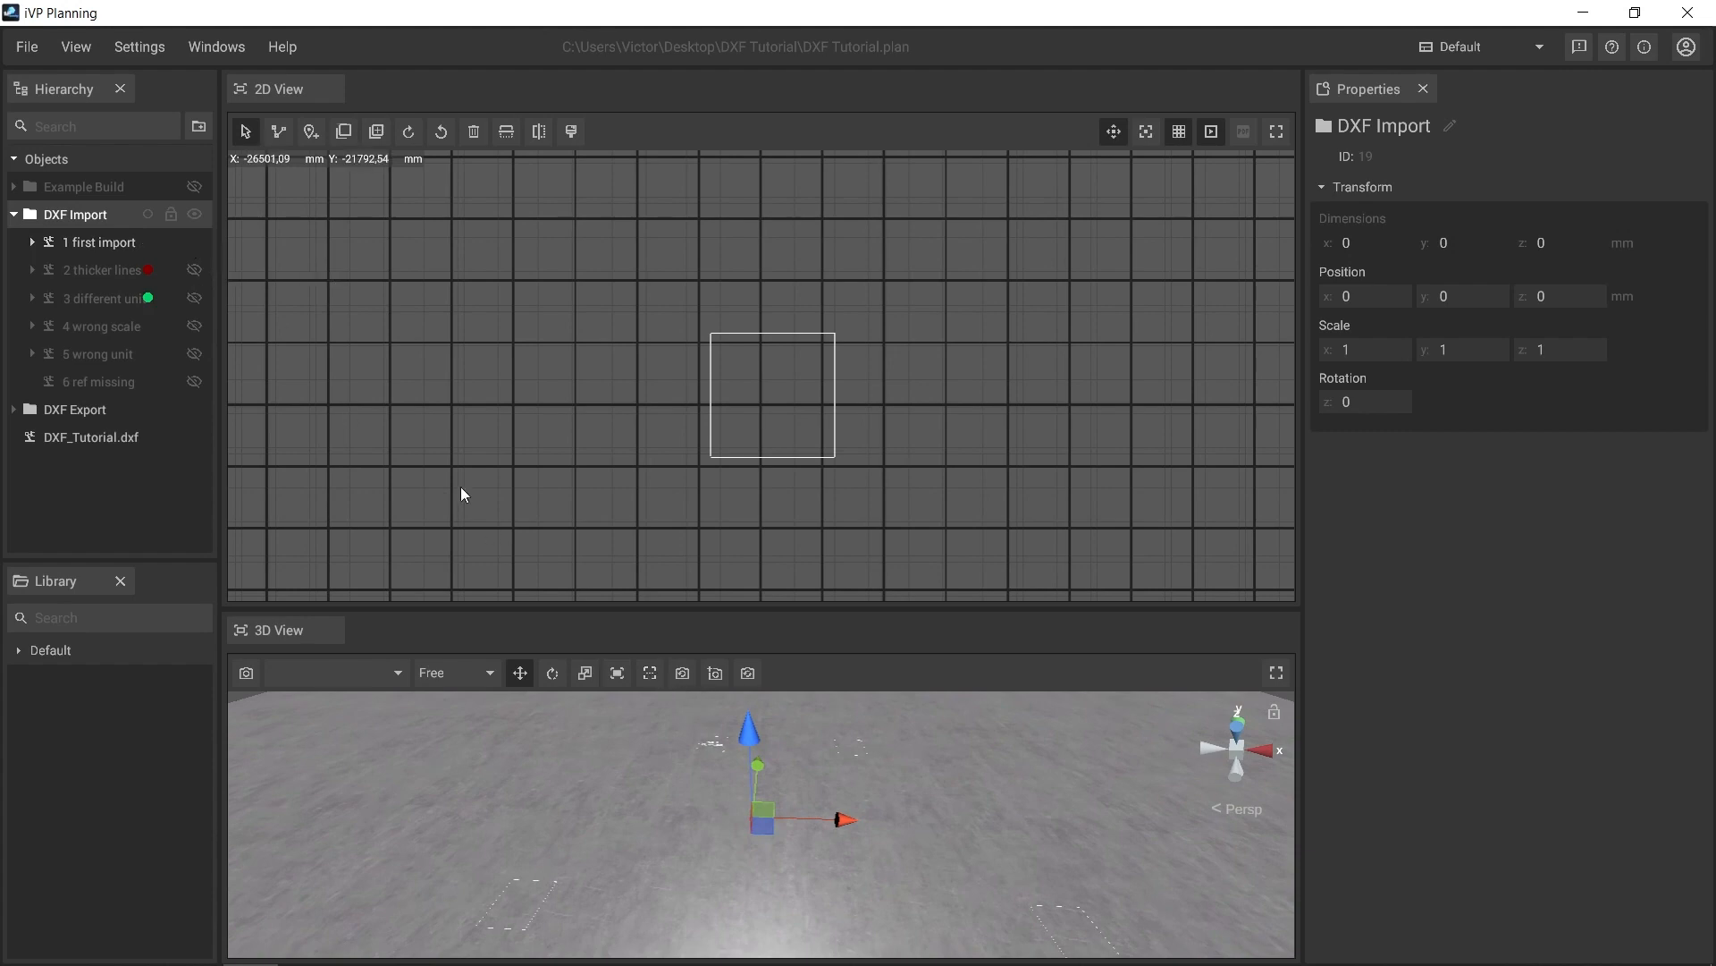
{"action": "left_click", "coordinate": [100, 244]}
{"action": "scroll", "coordinate": [735, 433], "scroll_direction": "up", "scroll_amount": 5}
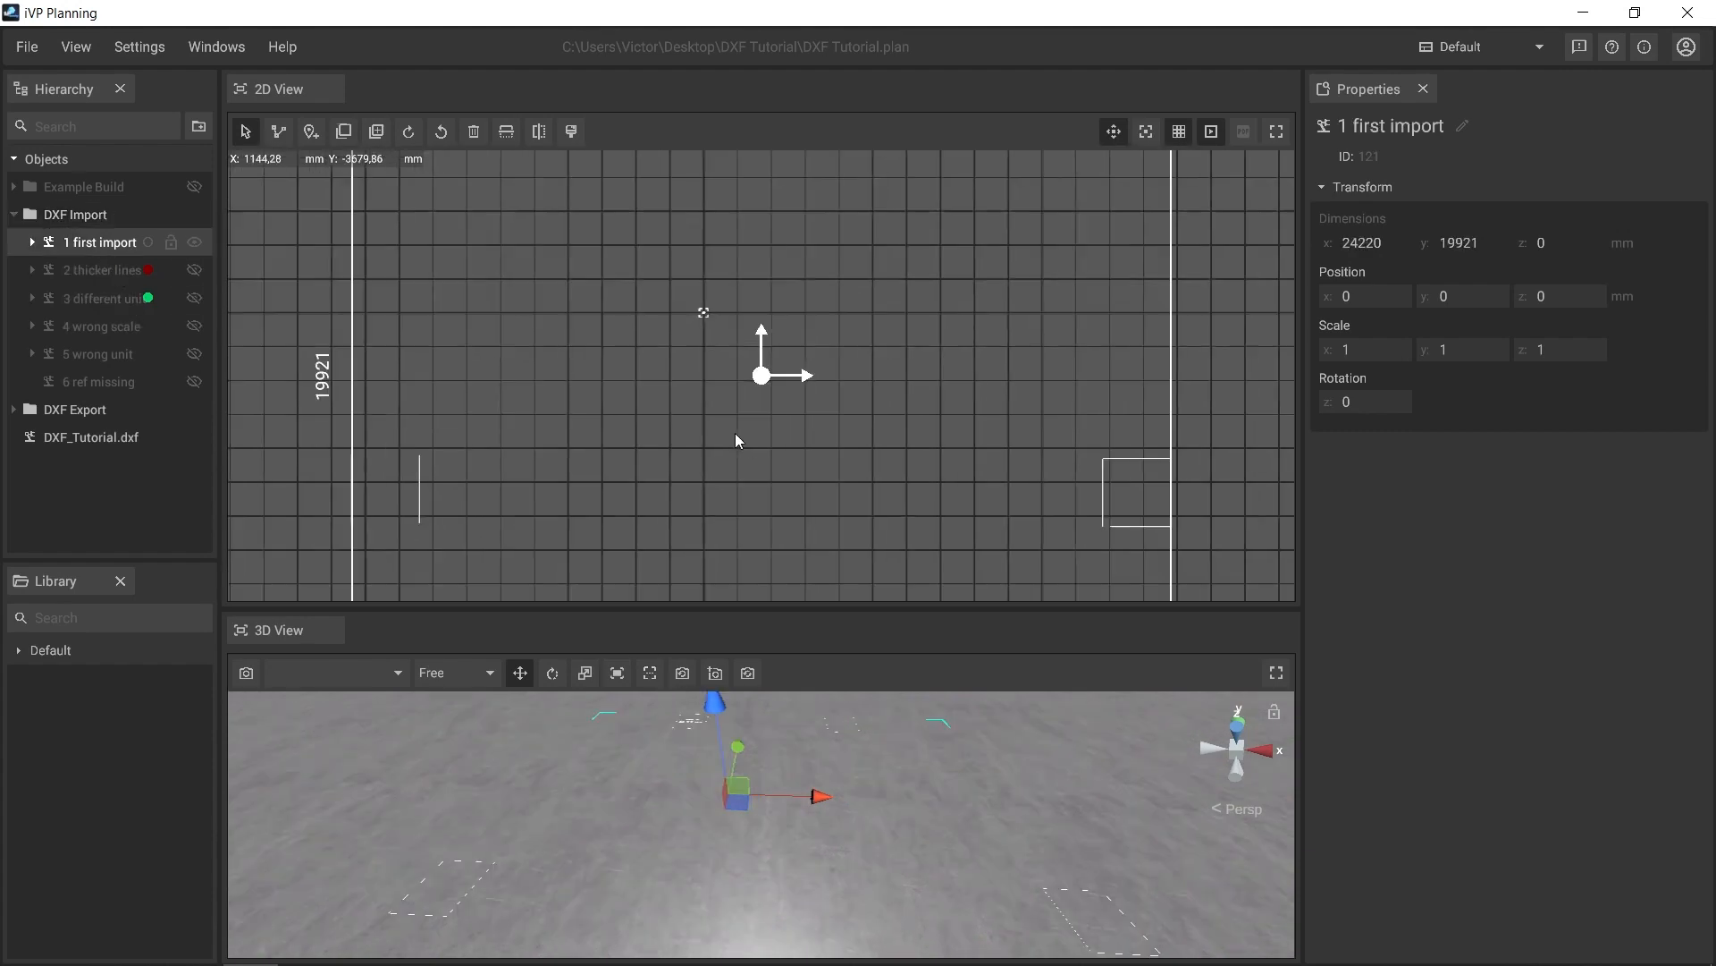
{"action": "middle_click_drag", "start_coordinate": [641, 267], "coordinate": [677, 390]}
{"action": "scroll", "coordinate": [708, 388], "scroll_direction": "up", "scroll_amount": 5}
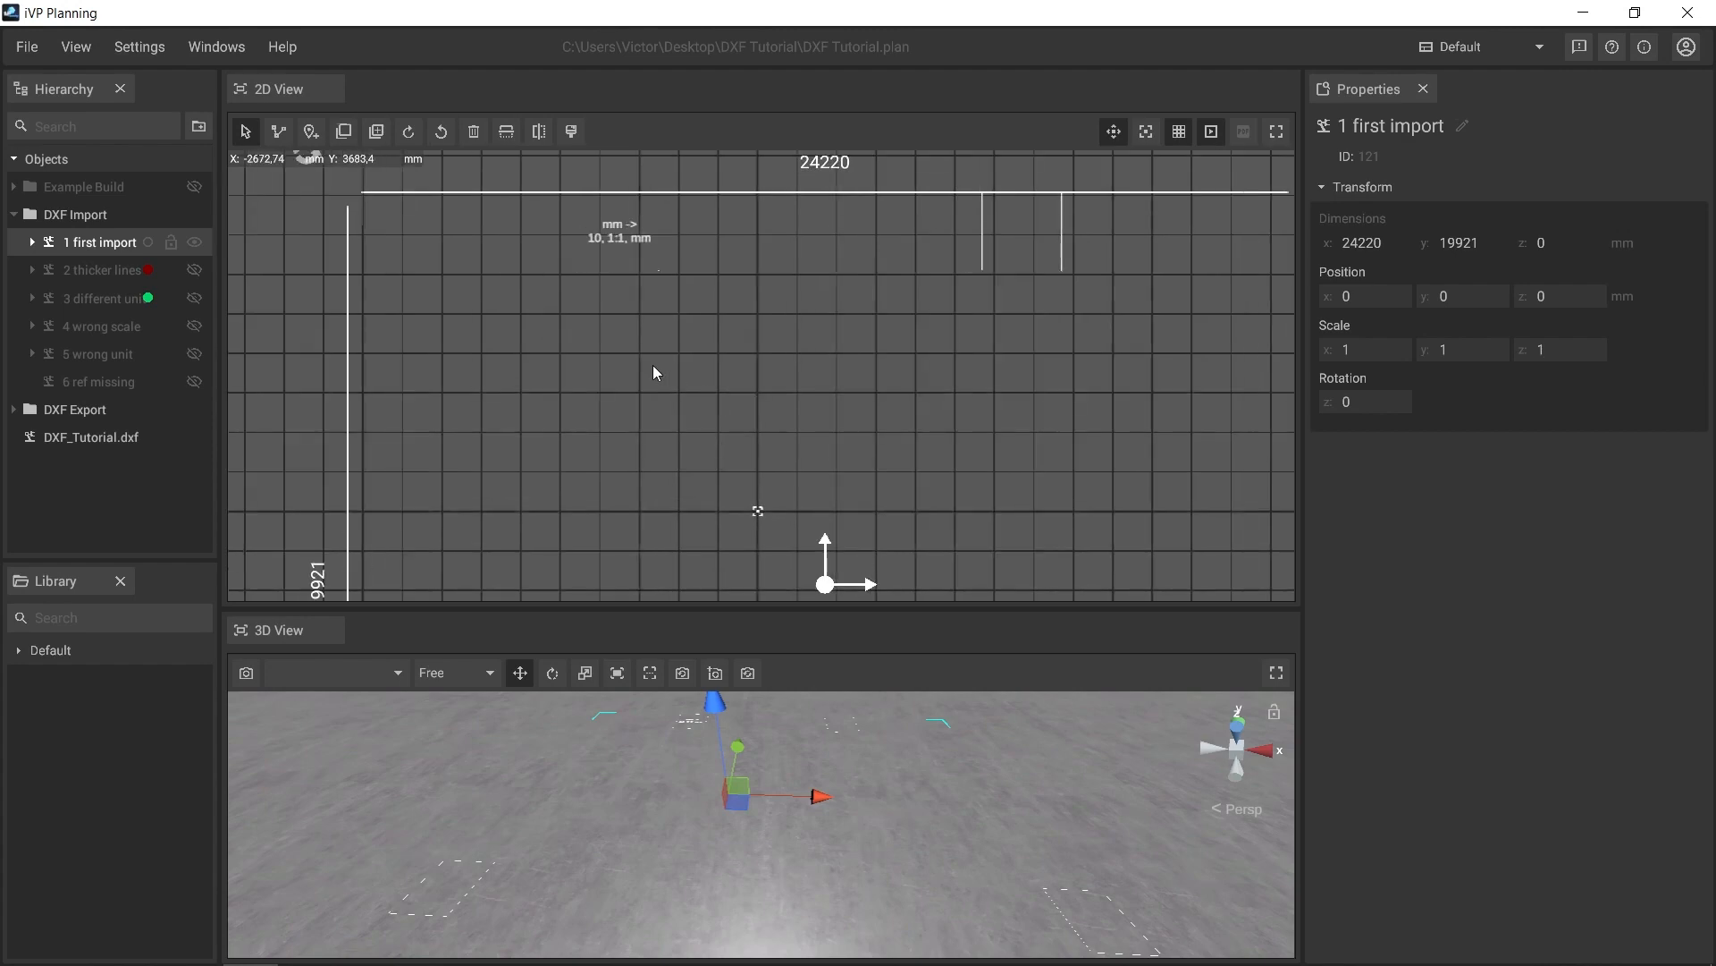
{"action": "middle_click_drag", "start_coordinate": [614, 322], "coordinate": [689, 439]}
{"action": "scroll", "coordinate": [690, 440], "scroll_direction": "up", "scroll_amount": 2}
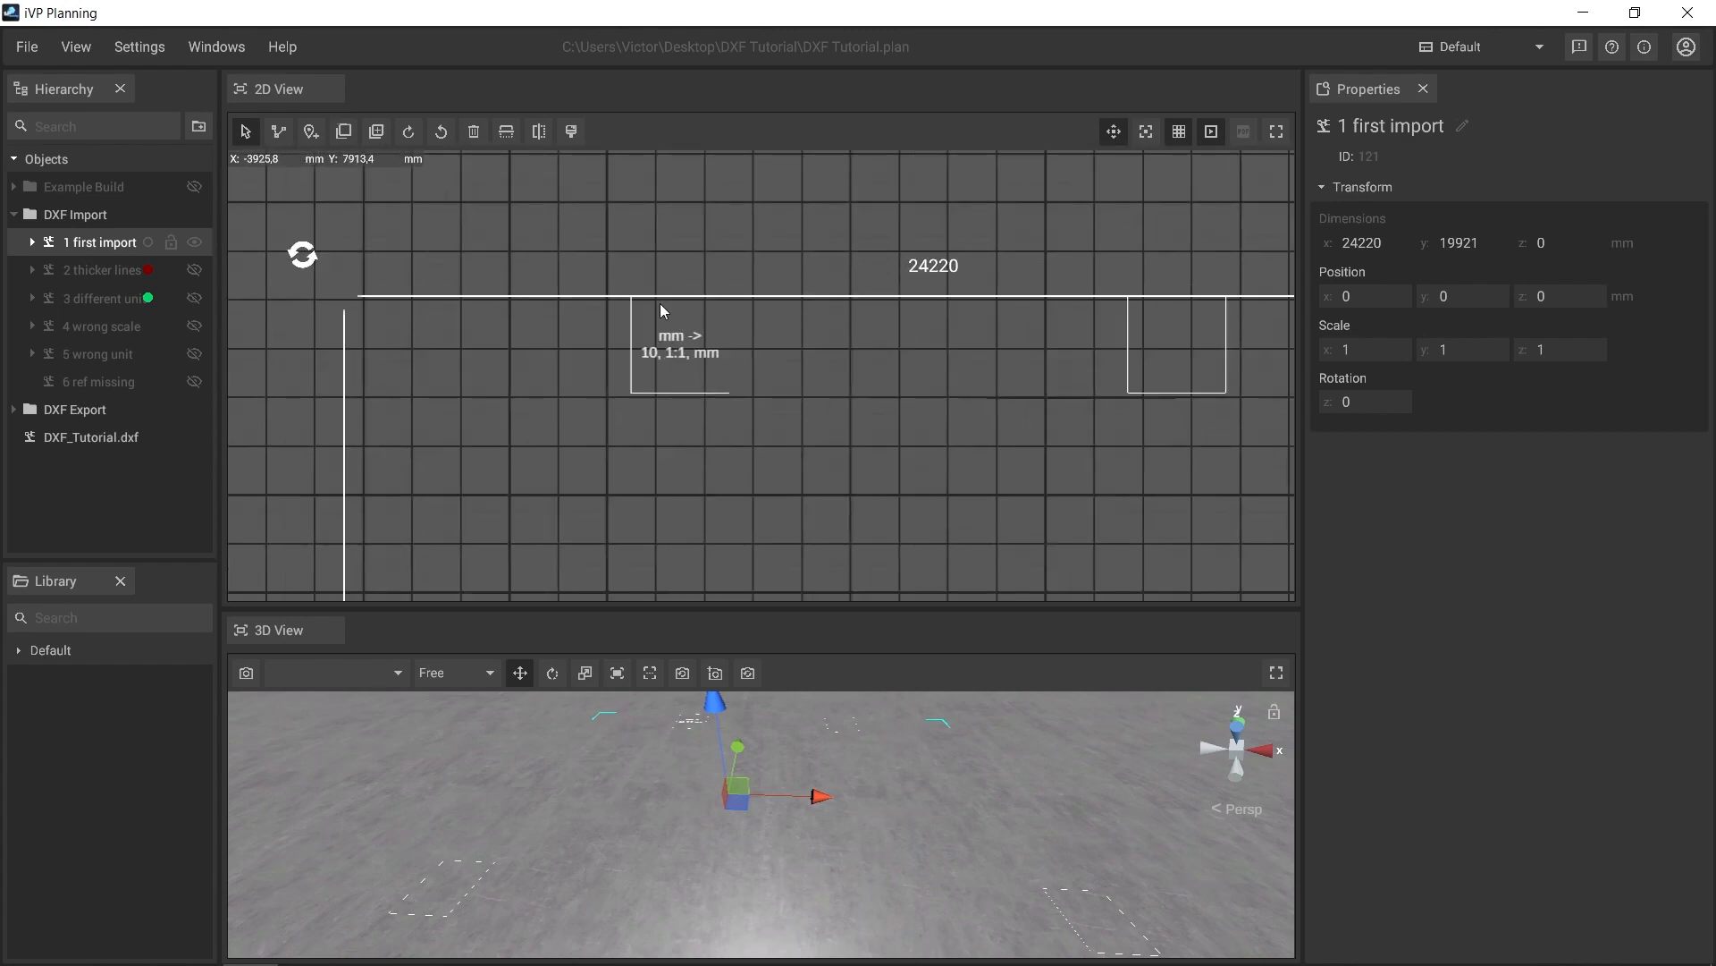
{"action": "scroll", "coordinate": [665, 372], "scroll_direction": "up", "scroll_amount": 2}
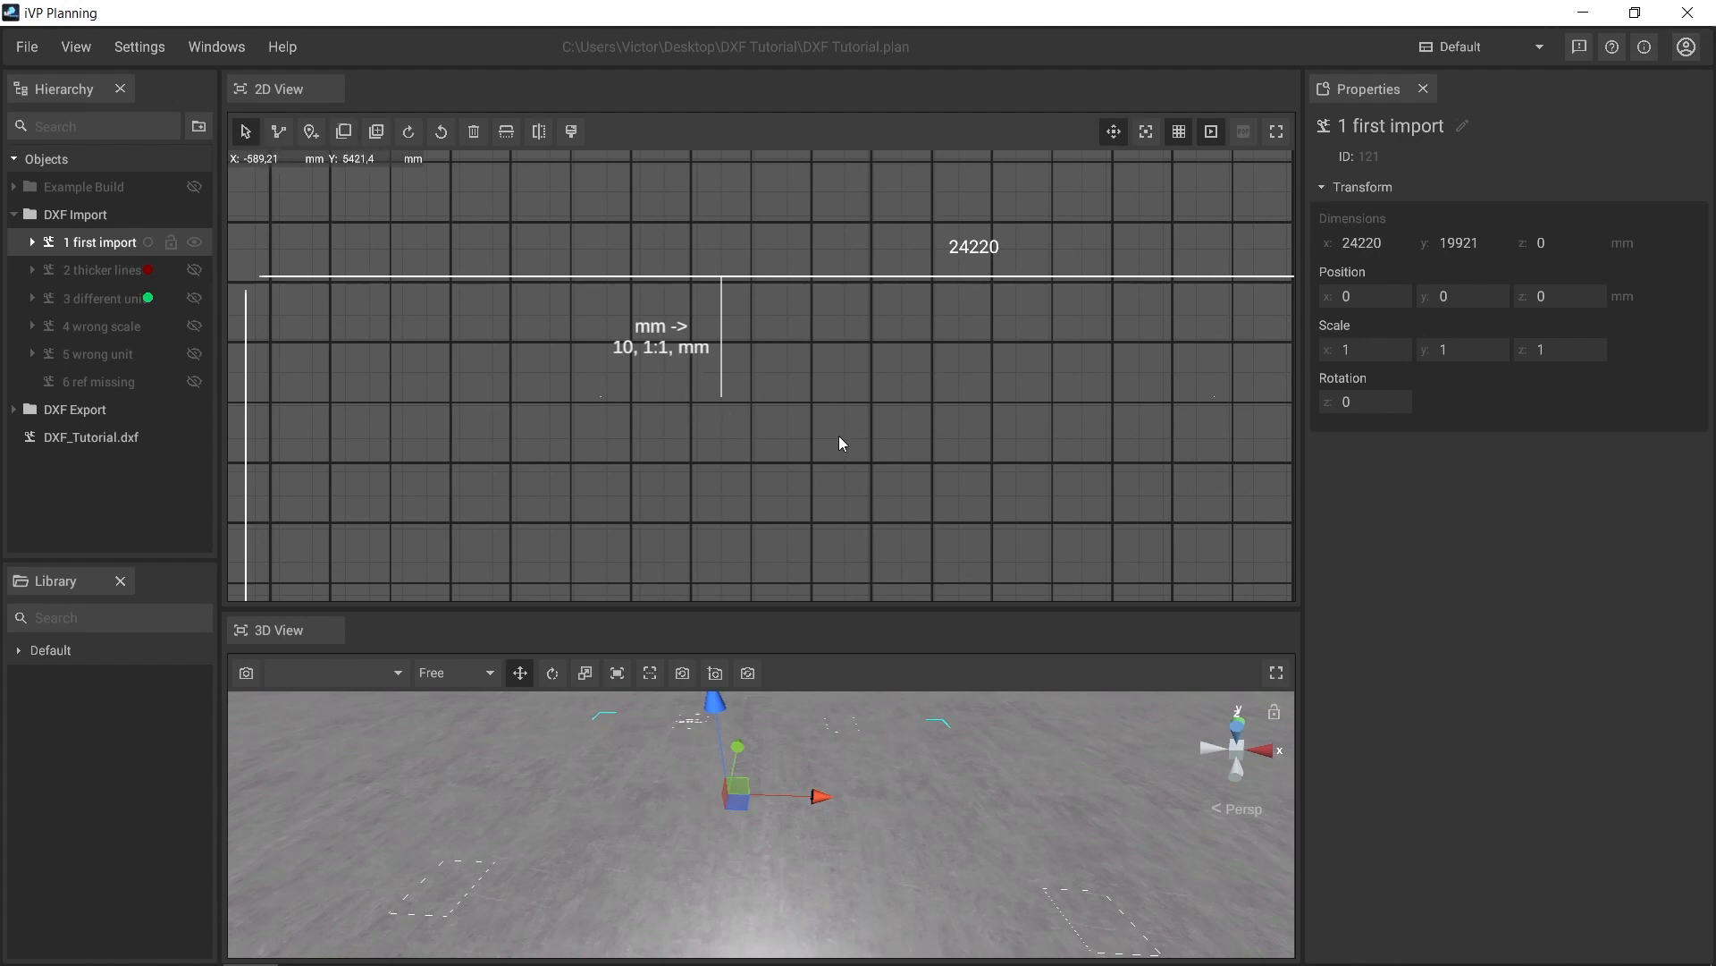
{"action": "scroll", "coordinate": [840, 435], "scroll_direction": "up", "scroll_amount": 5}
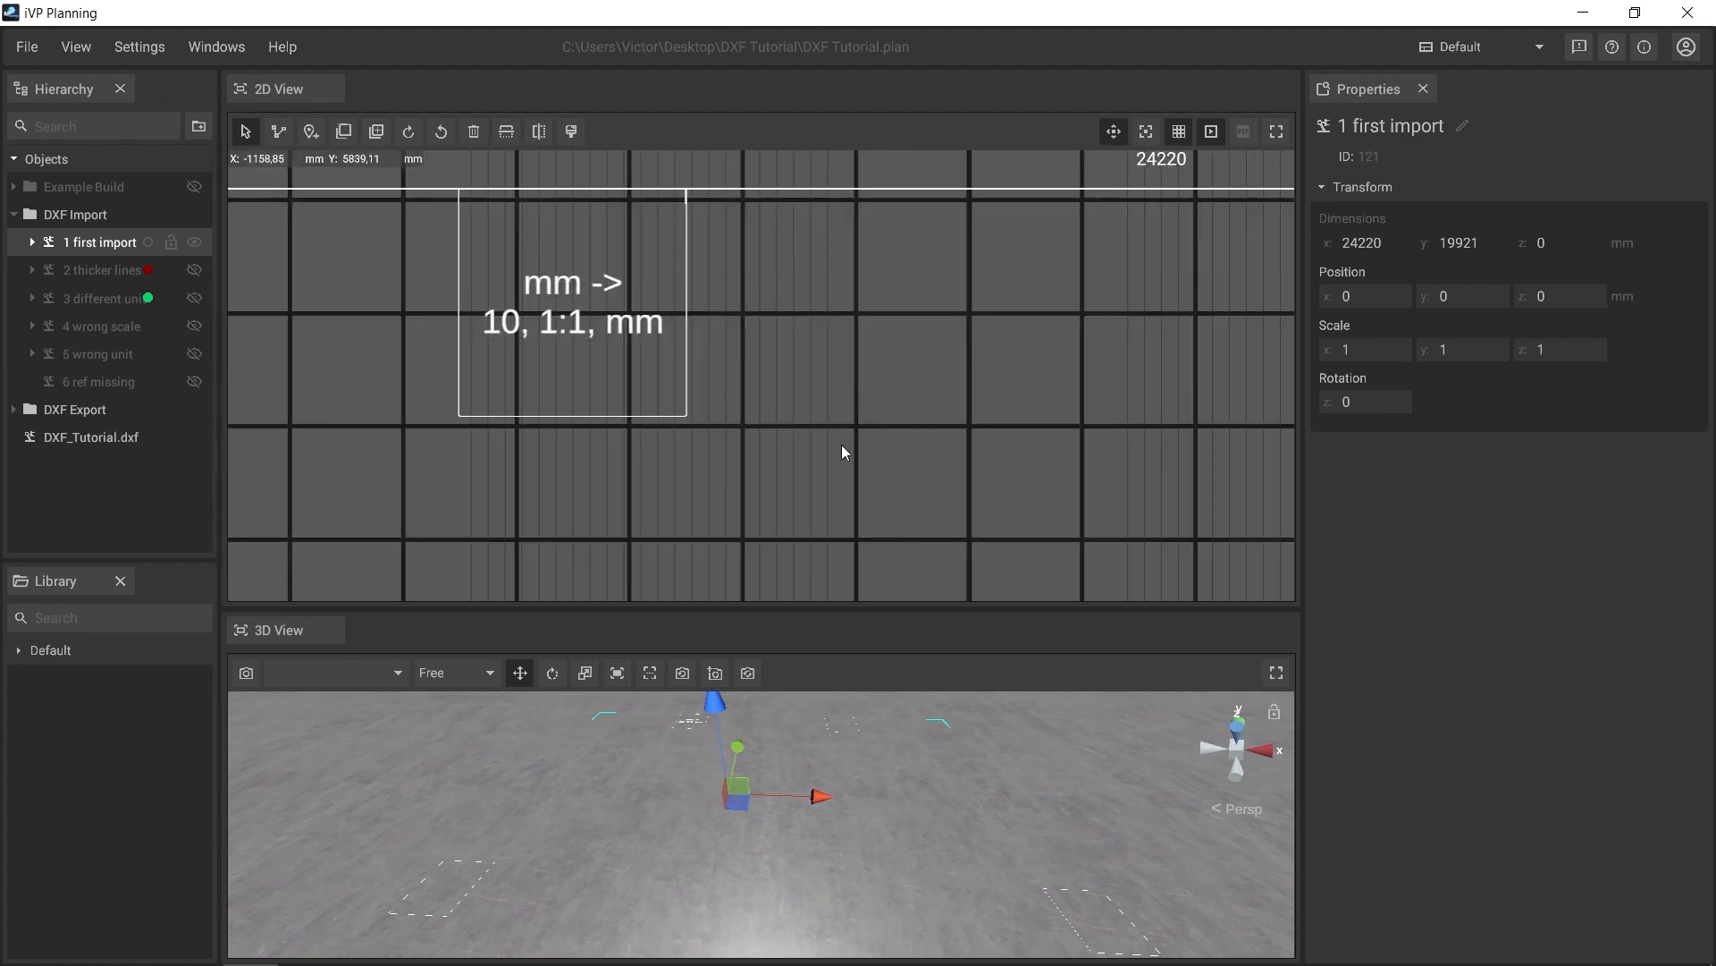
{"action": "left_click", "coordinate": [797, 751]}
{"action": "scroll", "coordinate": [805, 780], "scroll_direction": "up", "scroll_amount": 2}
{"action": "mouse_move", "coordinate": [804, 780]}
{"action": "right_mouse_down"}
{"action": "mouse_move", "coordinate": [824, 809]}
{"action": "mouse_move", "coordinate": [813, 759]}
{"action": "mouse_move", "coordinate": [820, 778]}
{"action": "right_mouse_up"}
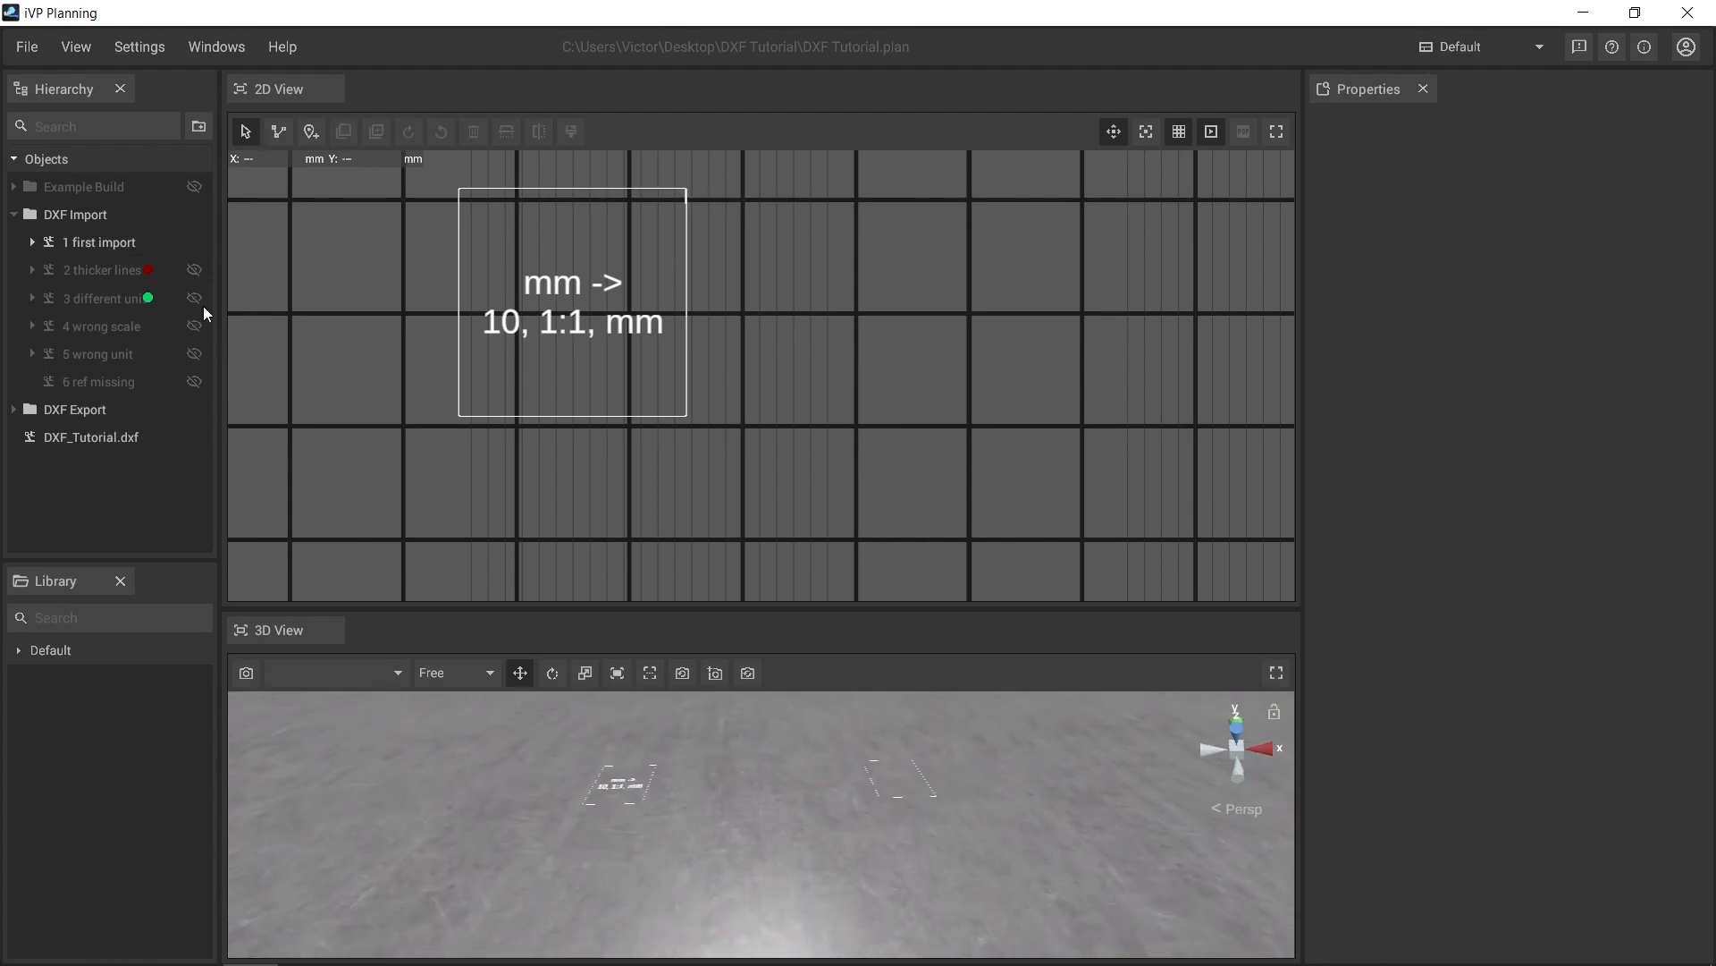
Make the "2 thicker lines" import and the third import with the different unit visible for comparison
{"action": "left_click", "coordinate": [194, 272]}
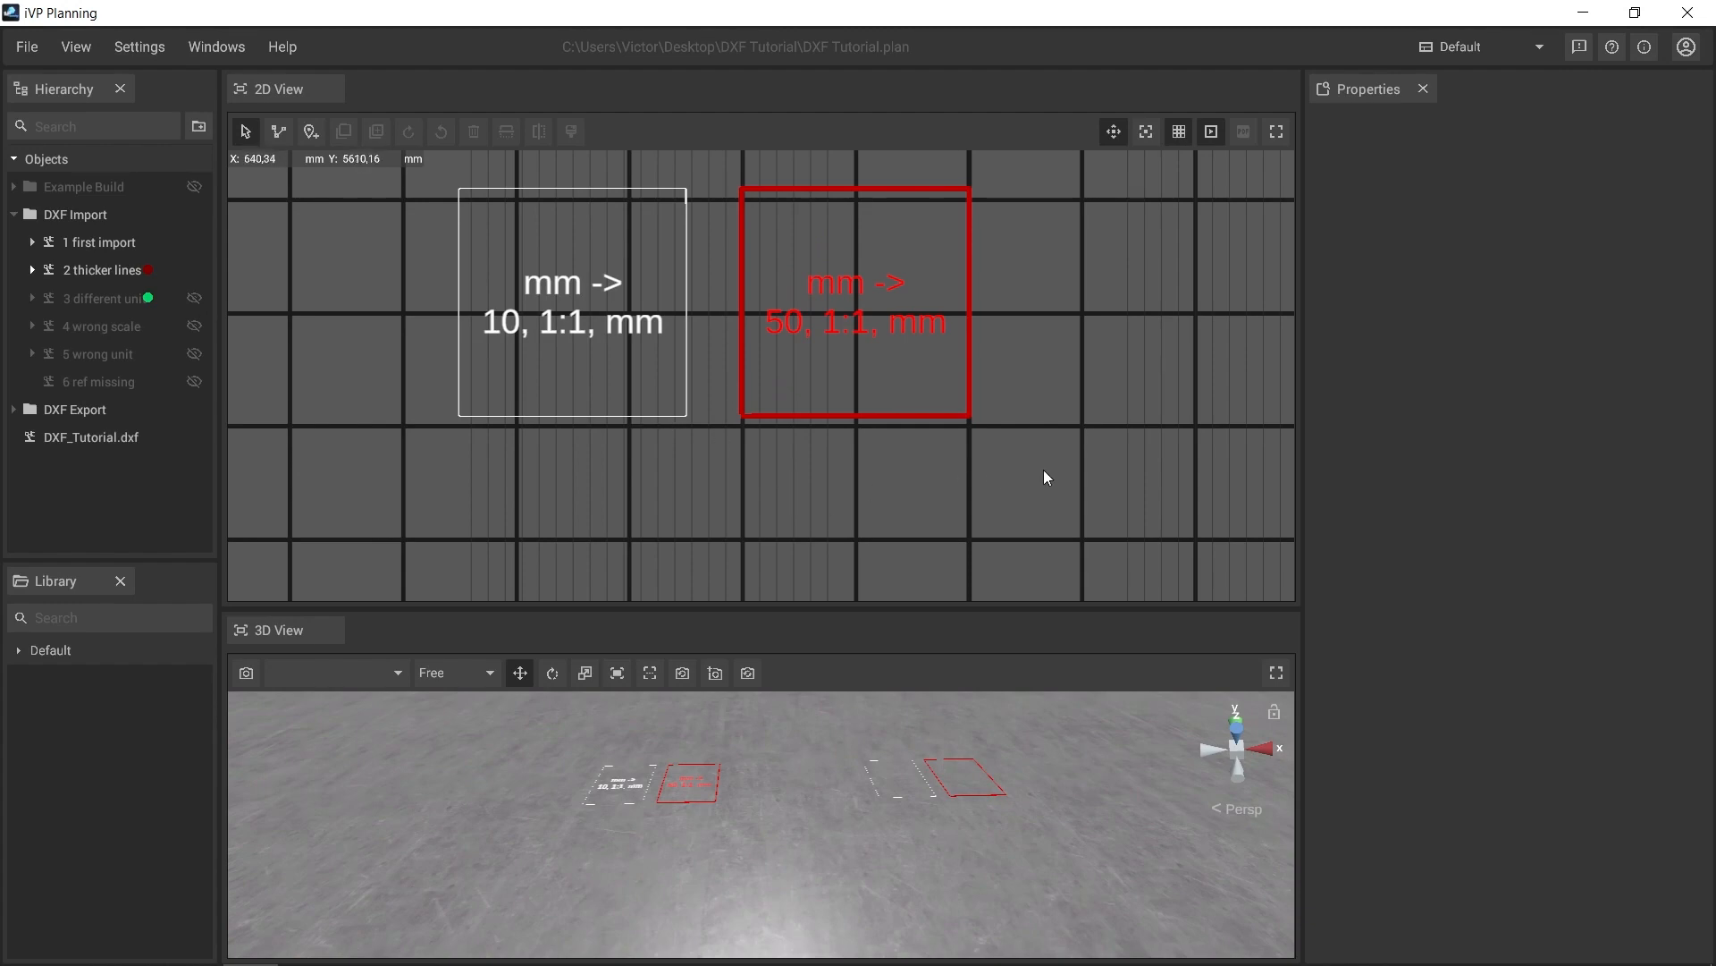
{"action": "middle_click_drag", "start_coordinate": [1071, 473], "coordinate": [972, 463]}
{"action": "scroll", "coordinate": [753, 751], "scroll_direction": "down", "scroll_amount": 4}
{"action": "right_click_drag", "start_coordinate": [779, 777], "coordinate": [705, 810]}
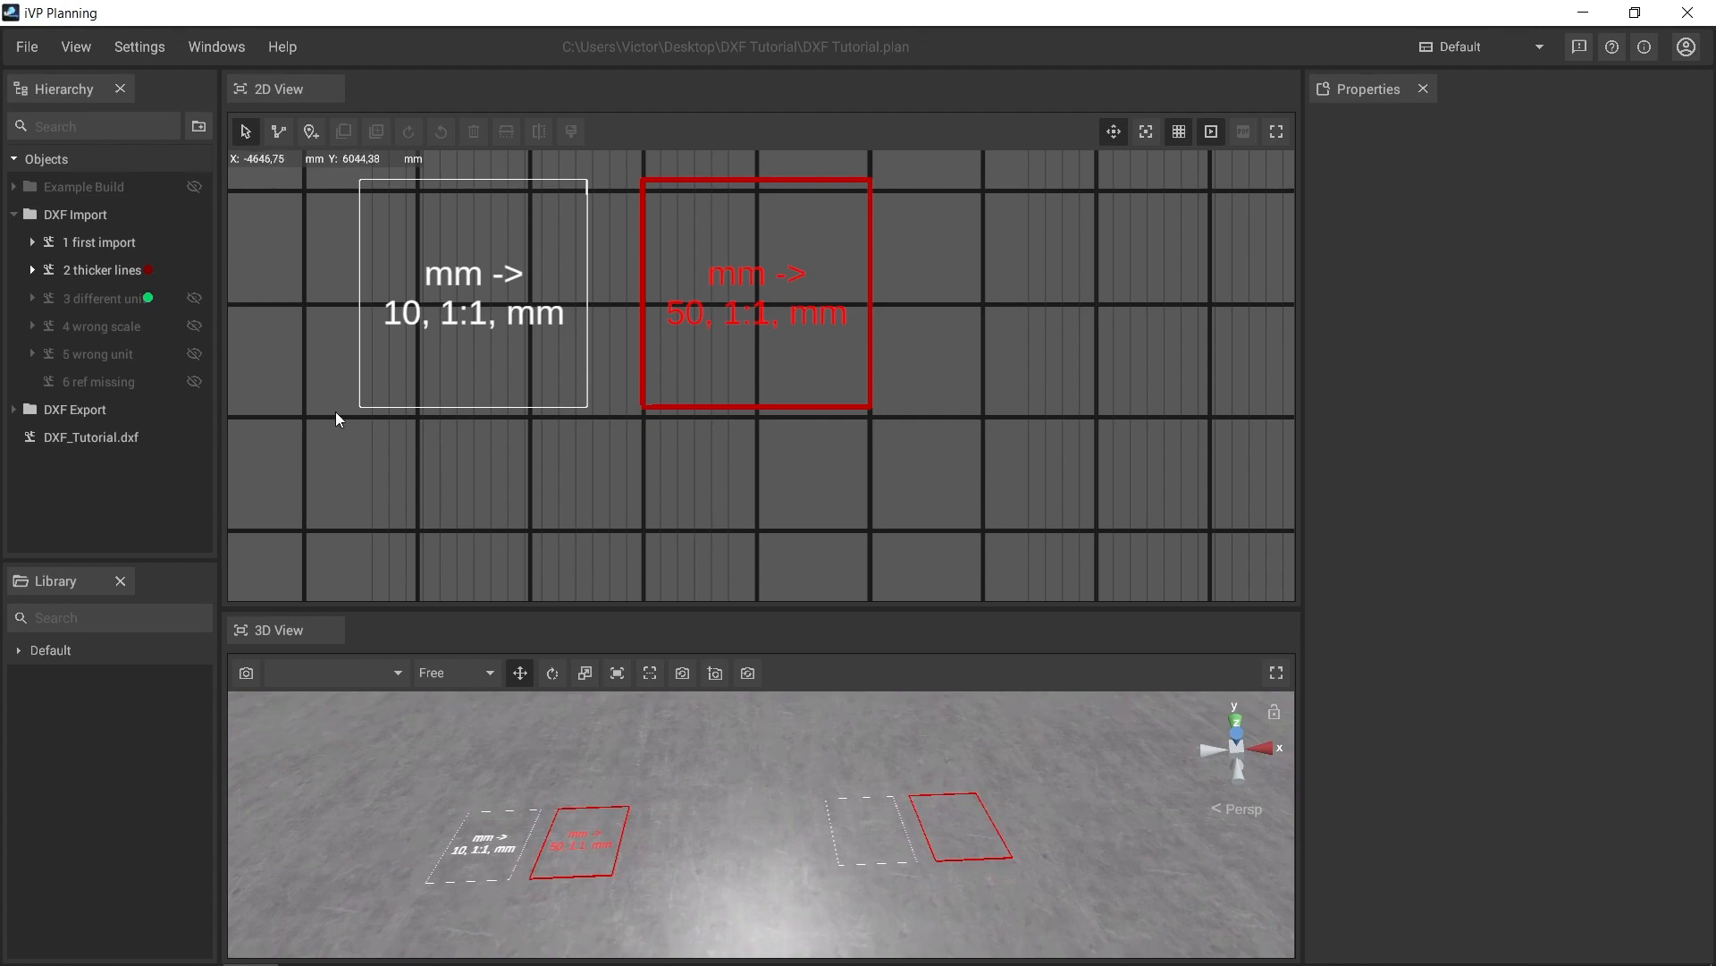
{"action": "left_click", "coordinate": [195, 297]}
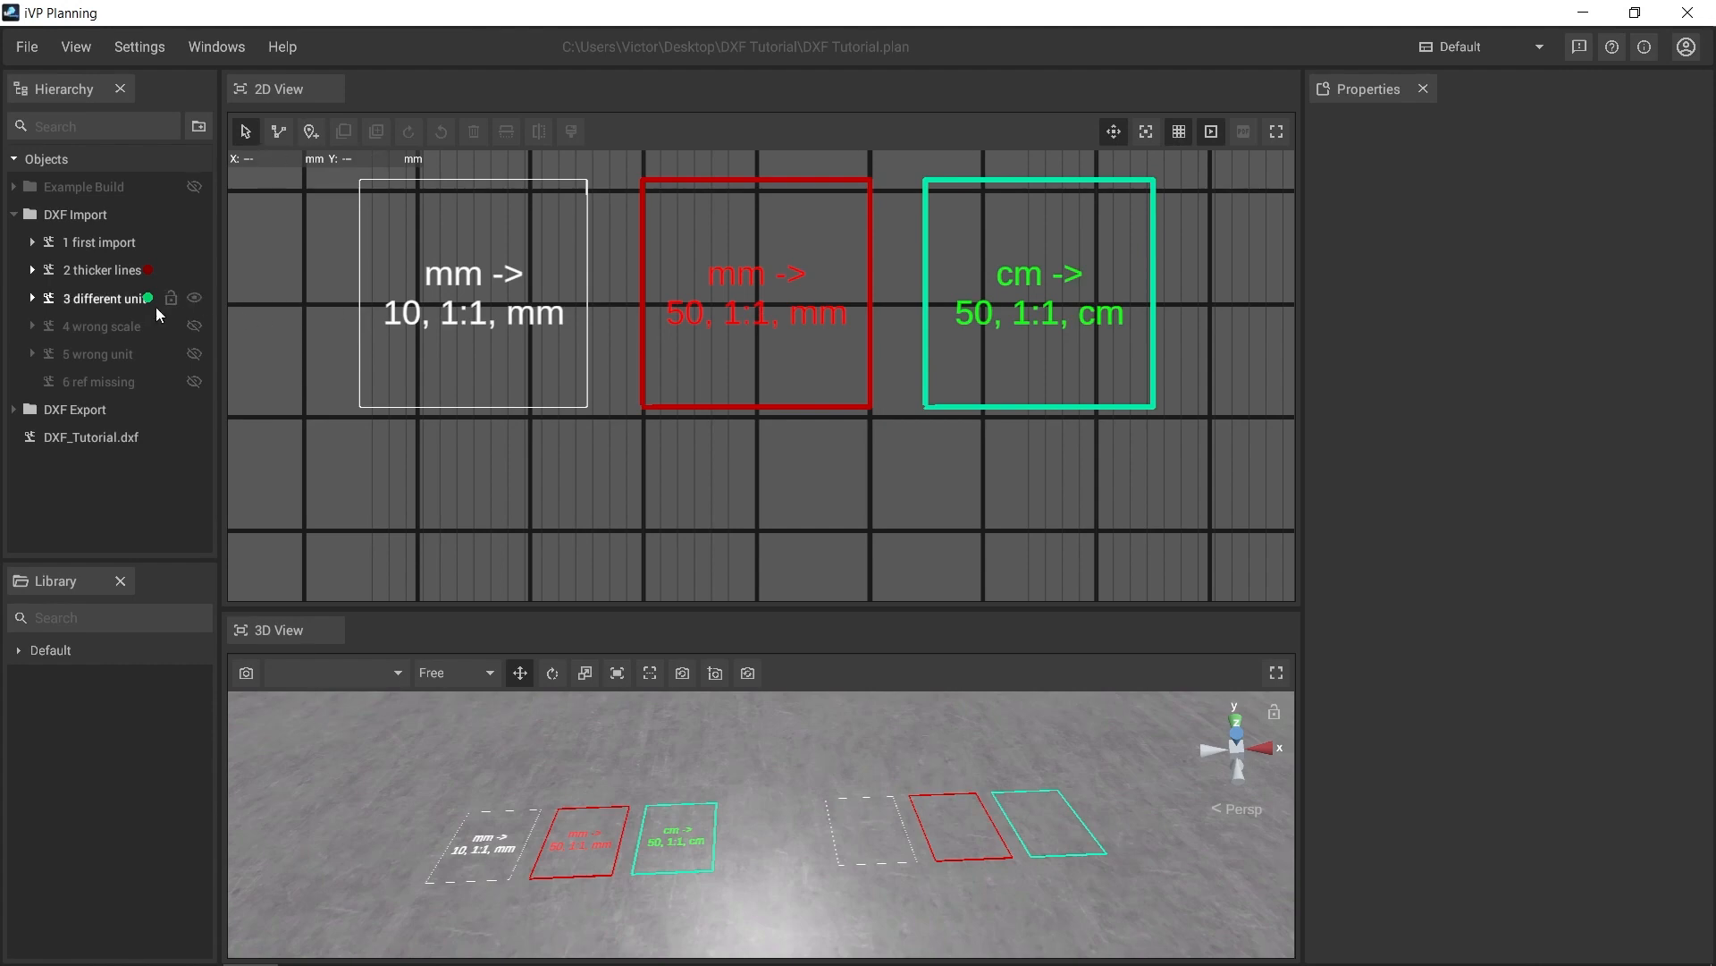
Make the "4 wrong scale" import visible and inspect its square labelled "50, 2:1, mm"
{"action": "left_click", "coordinate": [194, 327]}
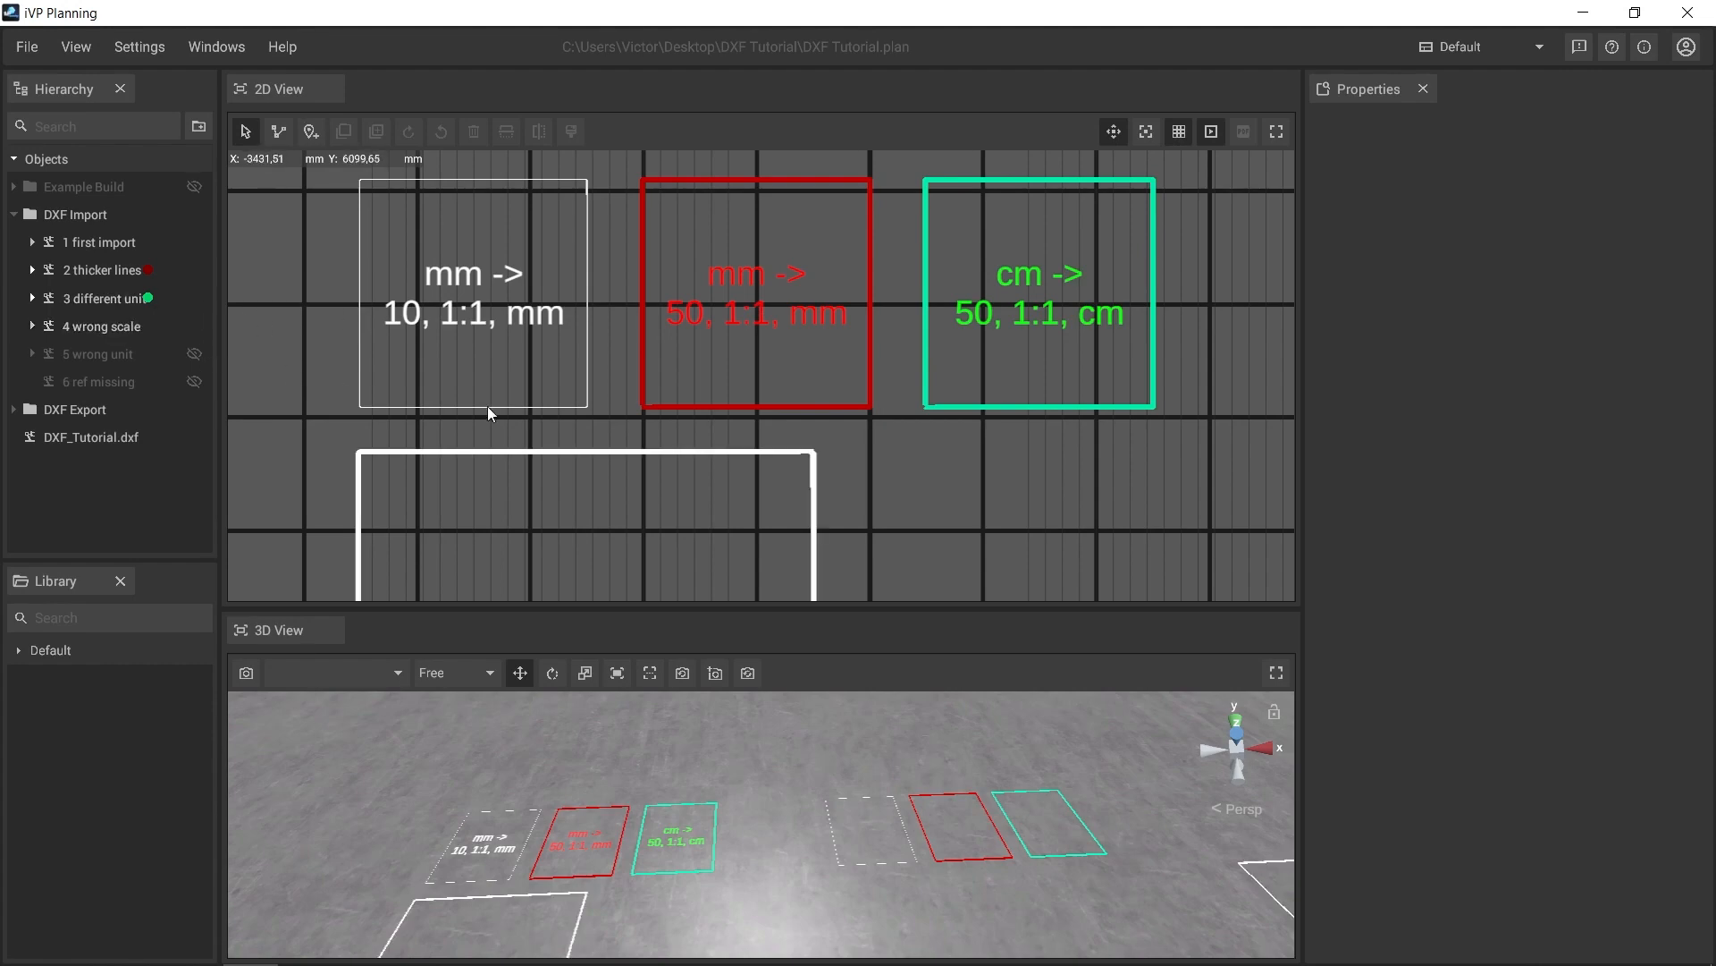
{"action": "scroll", "coordinate": [575, 445], "scroll_direction": "down", "scroll_amount": 1}
{"action": "middle_click_drag", "start_coordinate": [596, 445], "coordinate": [606, 293]}
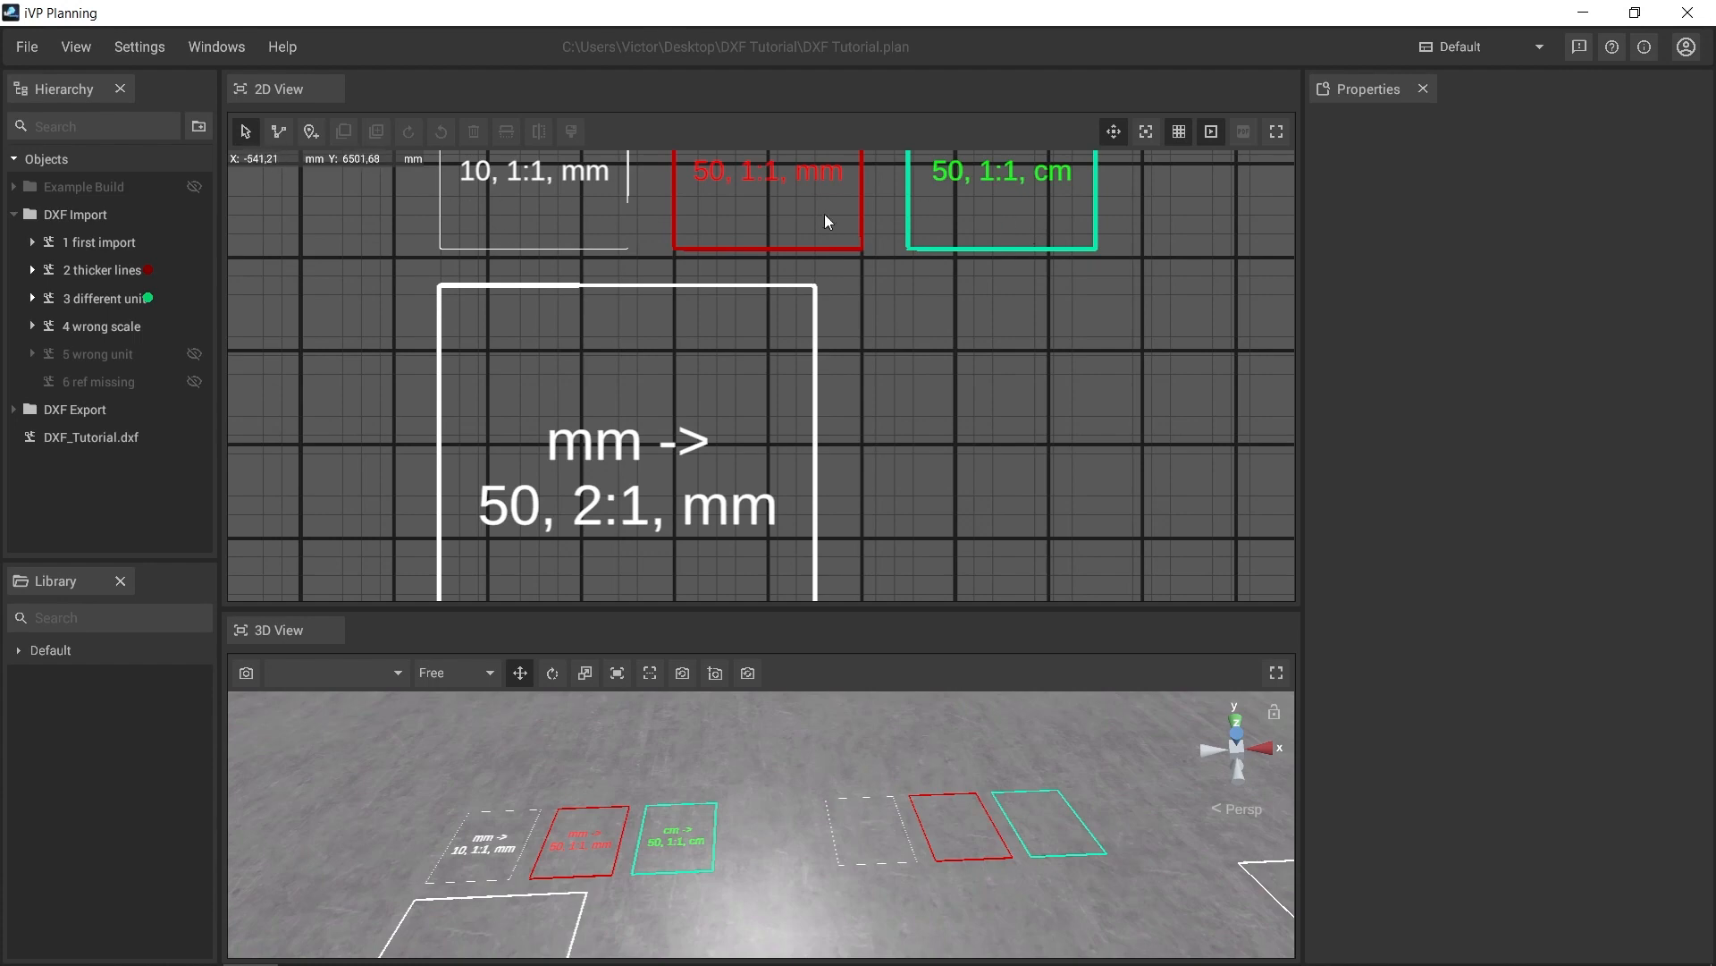
{"action": "middle_click_drag", "start_coordinate": [847, 483], "coordinate": [860, 424]}
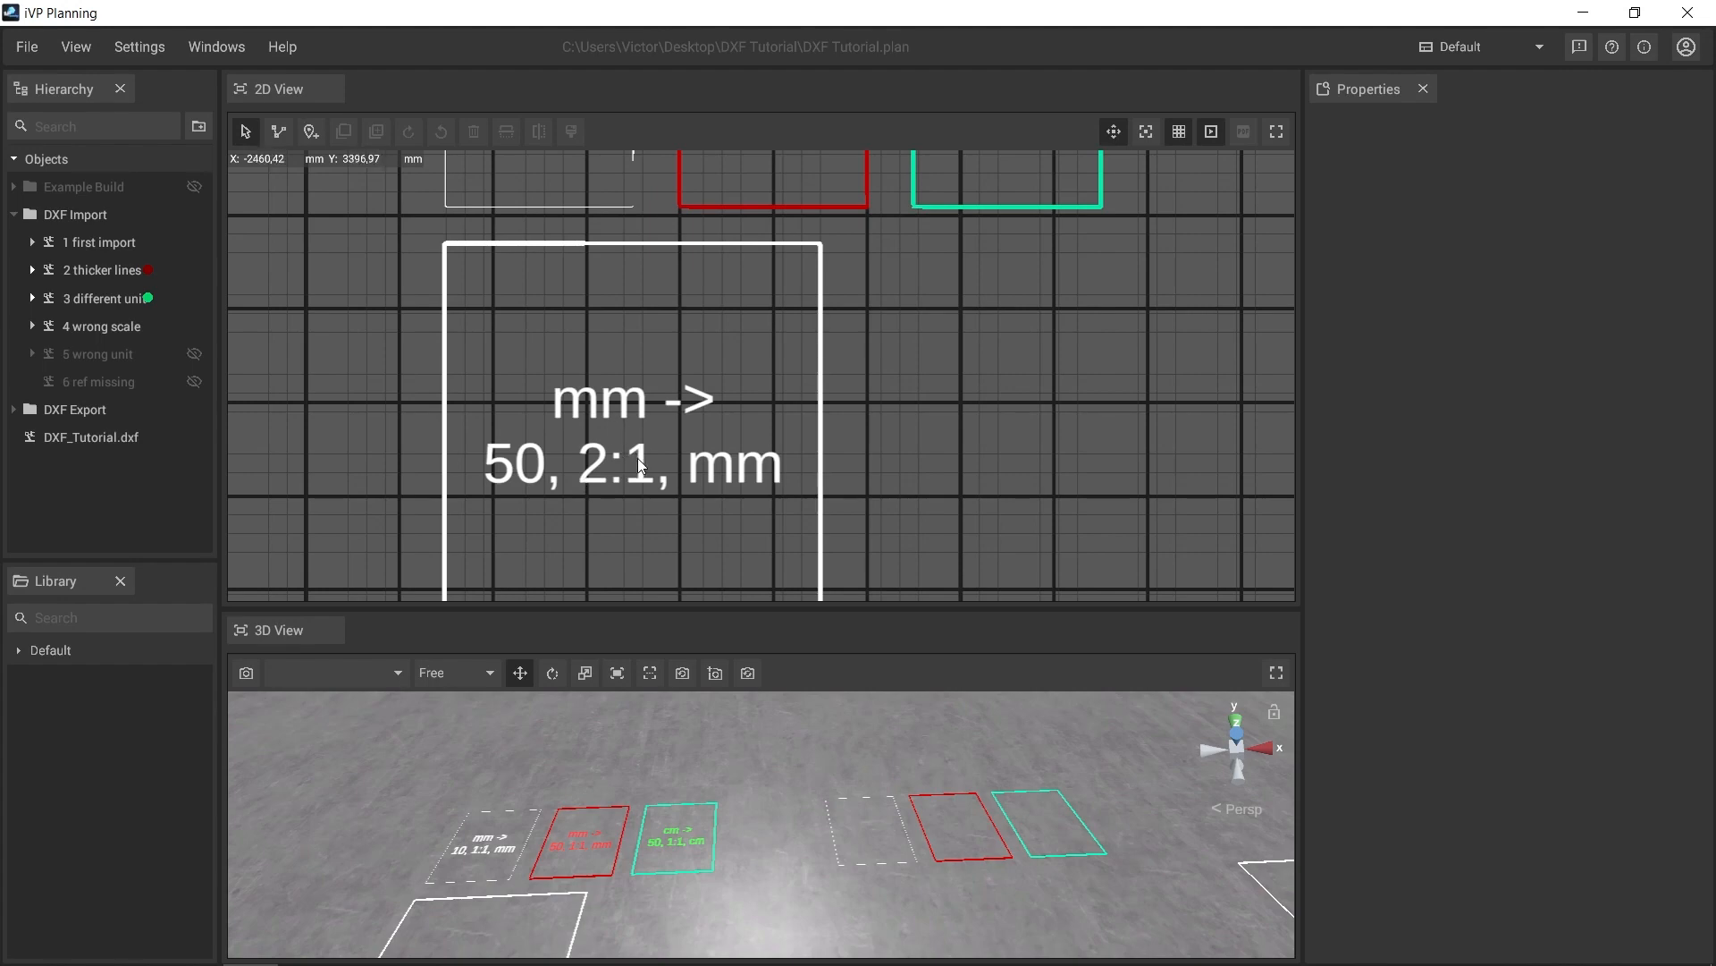
Examine the wrong-scale import against the first three imports and the remaining column outlines across the 2D plan
{"action": "scroll", "coordinate": [668, 413], "scroll_direction": "down", "scroll_amount": 8}
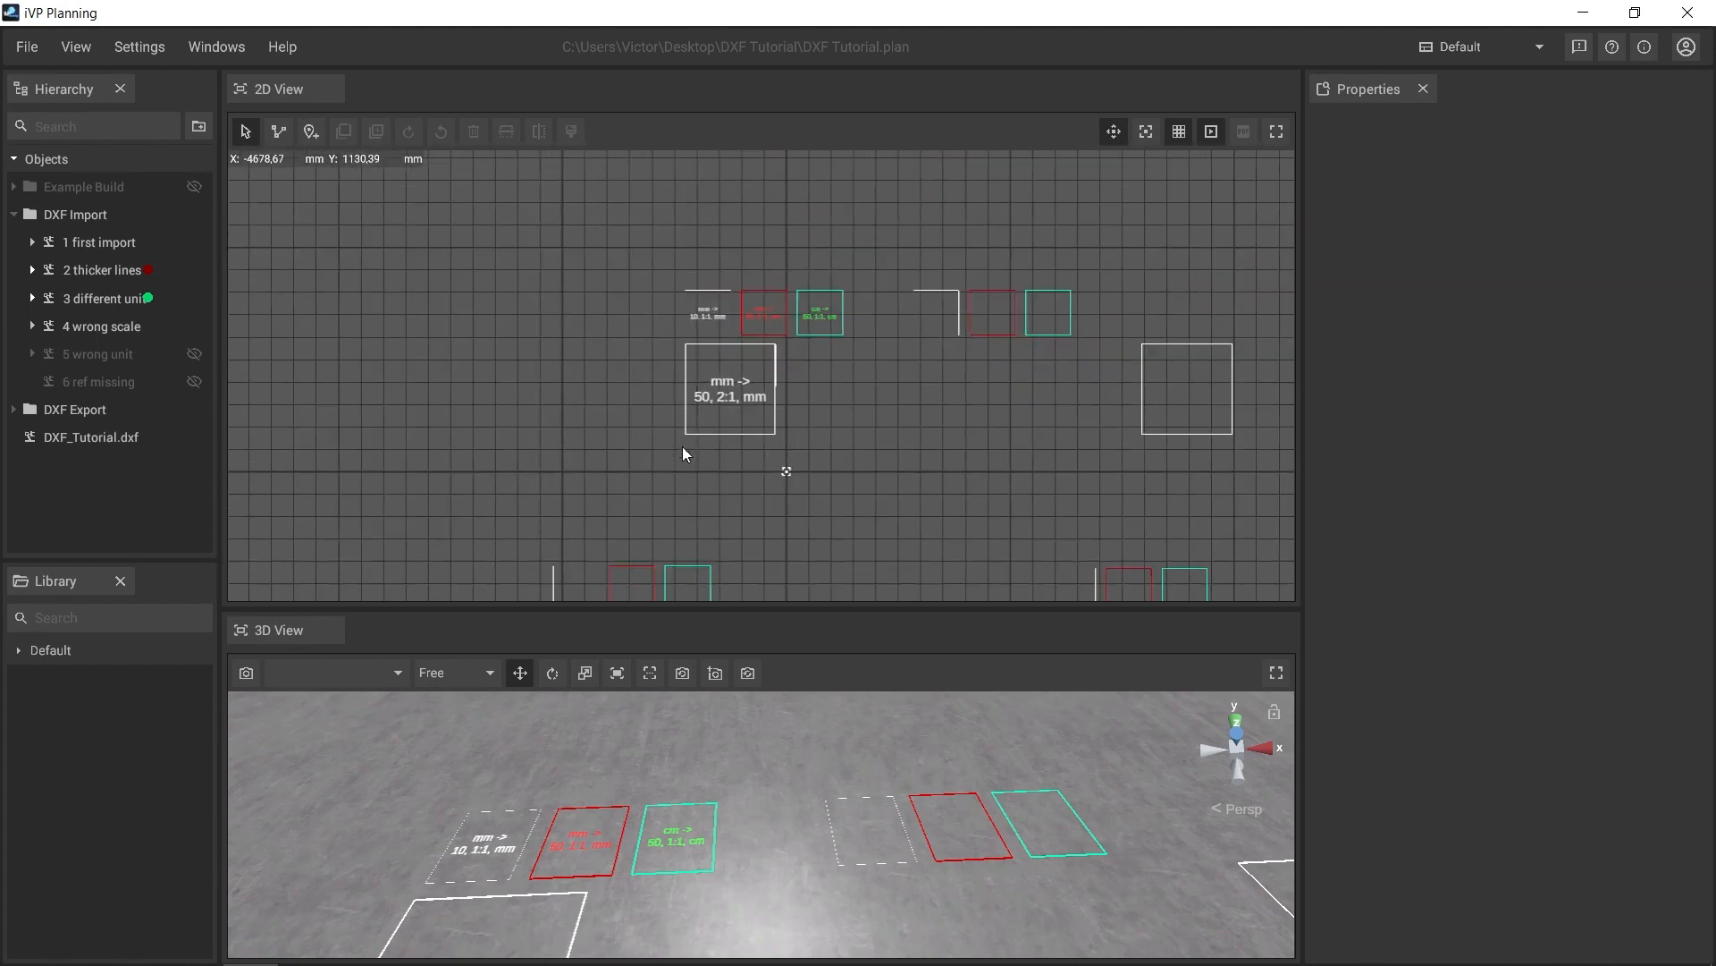
{"action": "middle_click_drag", "start_coordinate": [677, 435], "coordinate": [642, 349]}
{"action": "scroll", "coordinate": [644, 350], "scroll_direction": "up", "scroll_amount": 2}
{"action": "scroll", "coordinate": [741, 412], "scroll_direction": "down", "scroll_amount": 3}
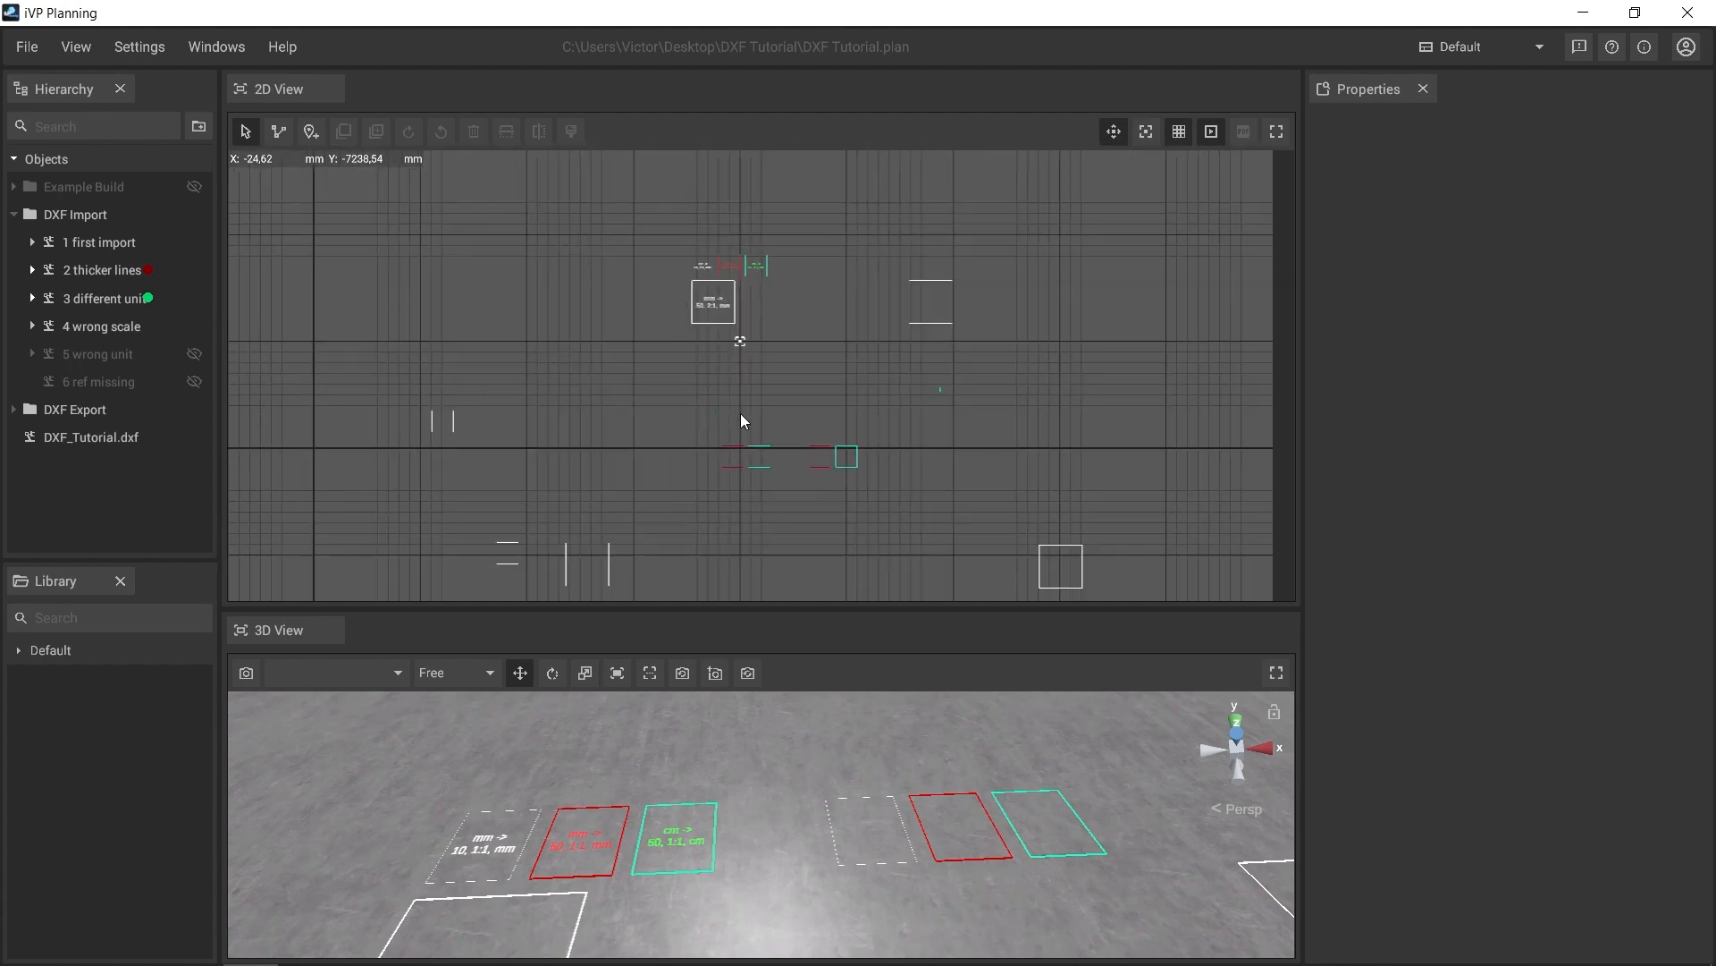
{"action": "middle_click_drag", "start_coordinate": [740, 411], "coordinate": [729, 338]}
{"action": "scroll", "coordinate": [715, 268], "scroll_direction": "up", "scroll_amount": 3}
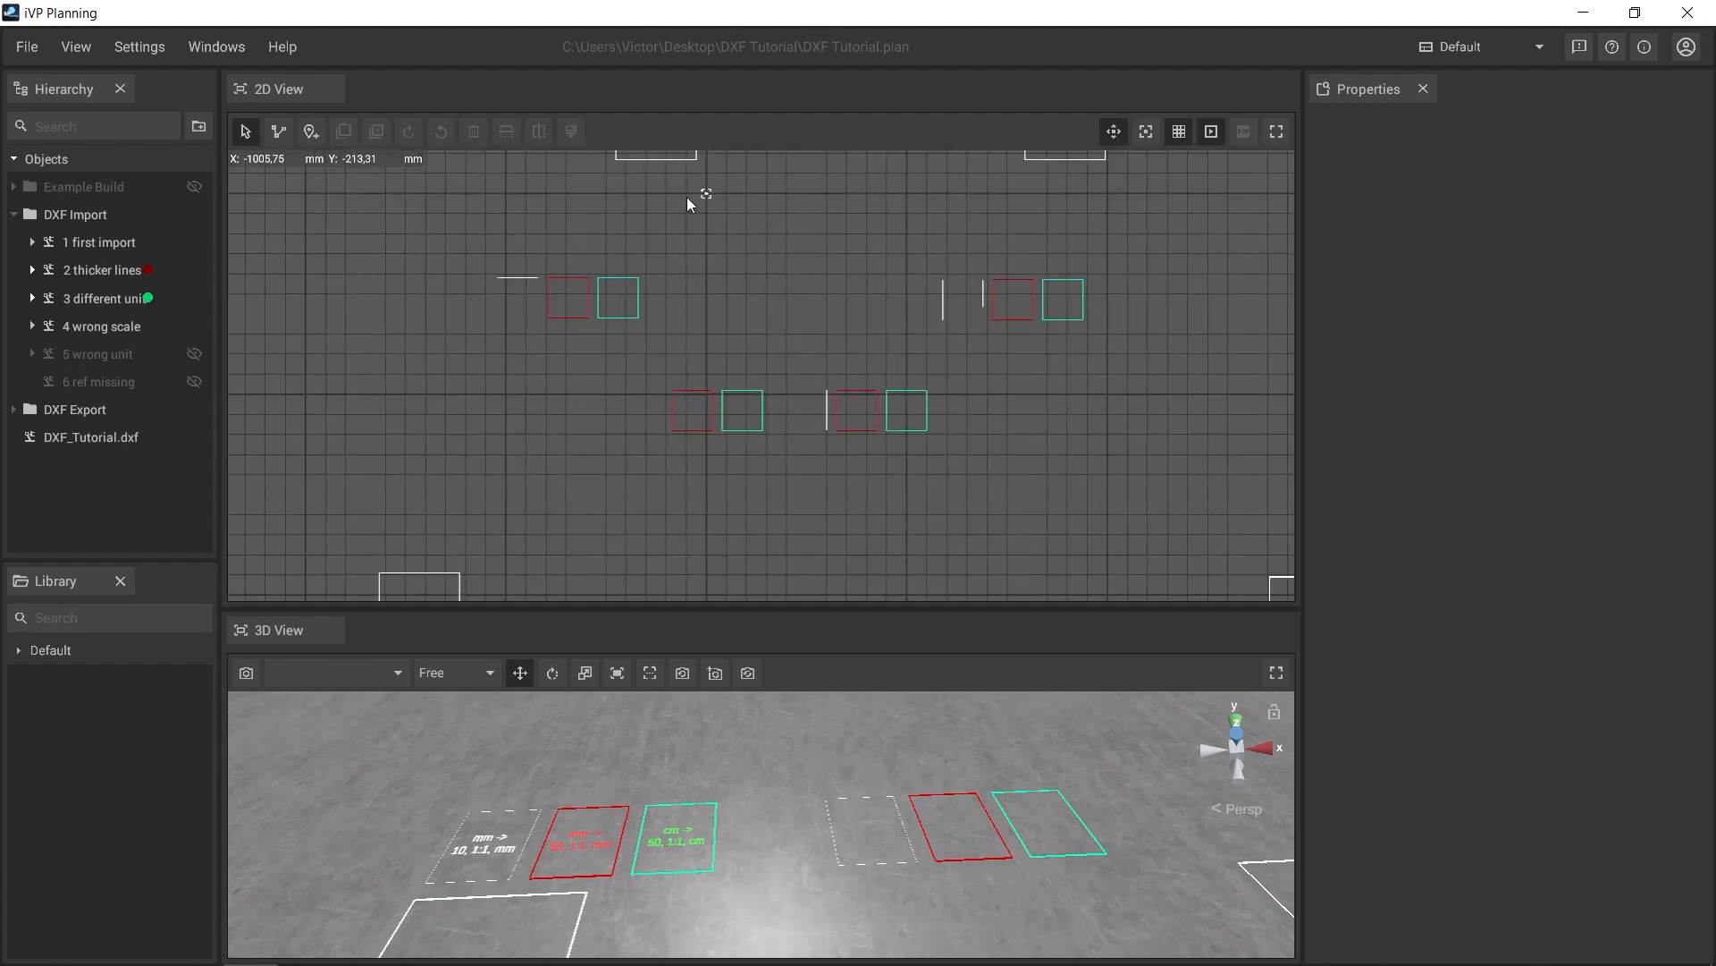
{"action": "middle_click_drag", "start_coordinate": [693, 192], "coordinate": [689, 439]}
{"action": "scroll", "coordinate": [686, 437], "scroll_direction": "up", "scroll_amount": 3}
{"action": "middle_click_drag", "start_coordinate": [649, 280], "coordinate": [754, 431]}
{"action": "scroll", "coordinate": [652, 321], "scroll_direction": "up", "scroll_amount": 3}
{"action": "scroll", "coordinate": [755, 431], "scroll_direction": "up", "scroll_amount": 1}
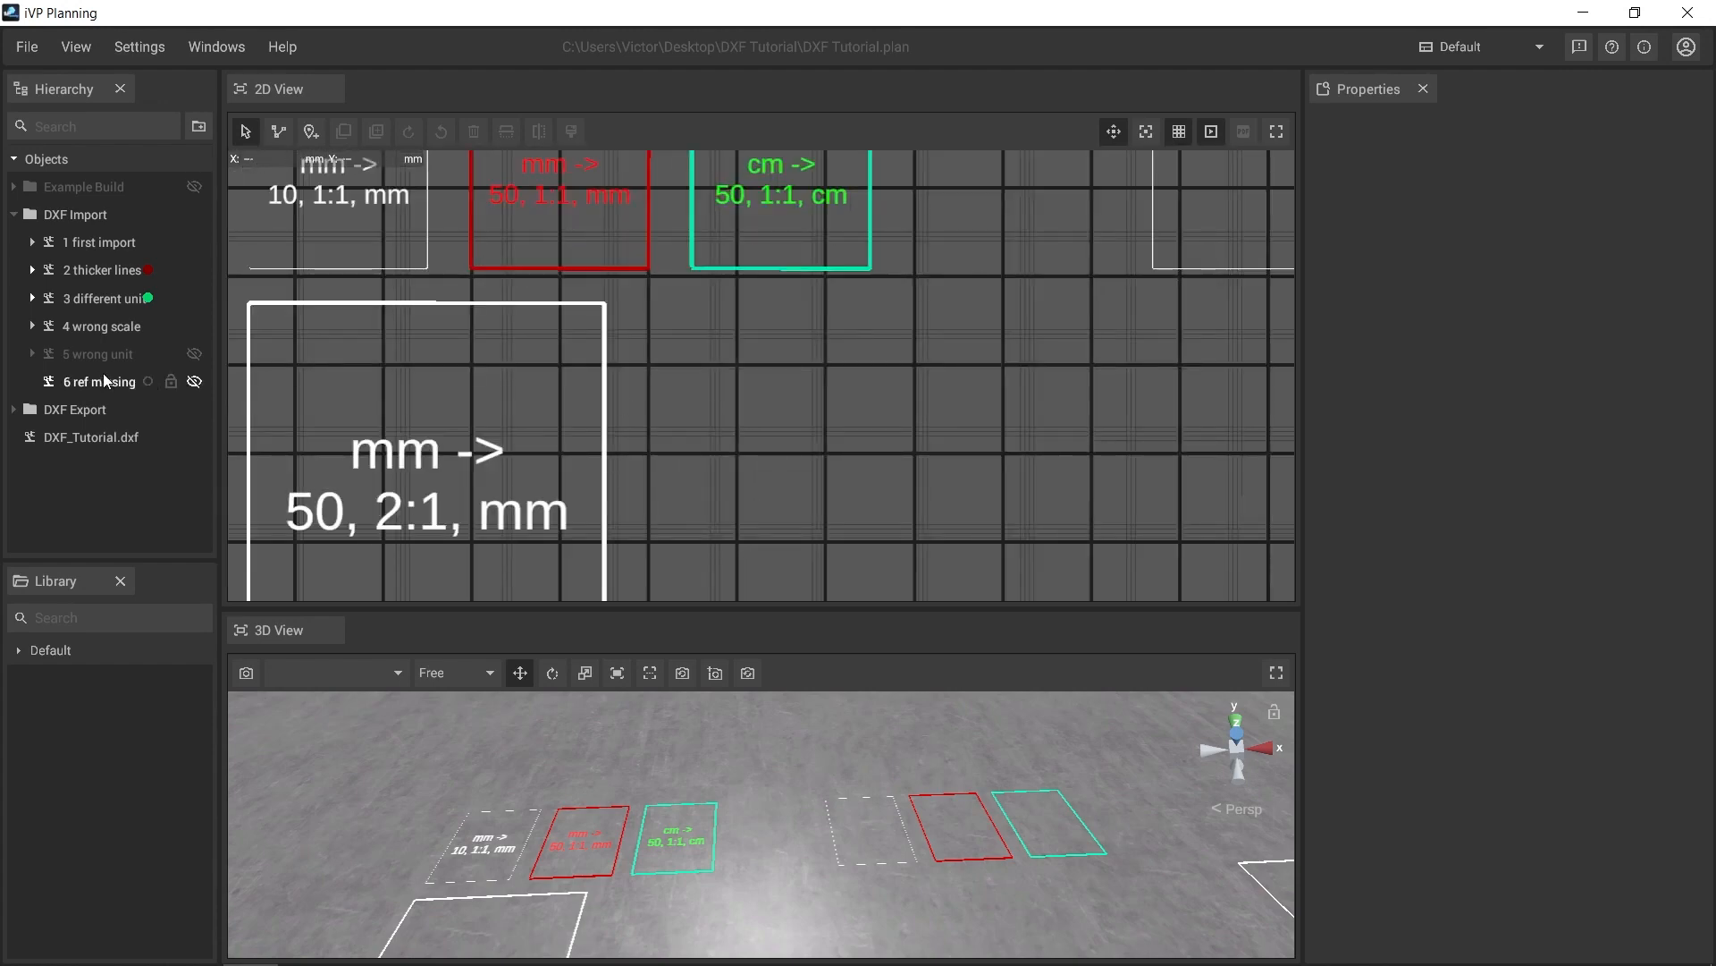
Make the "5 wrong unit" import visible and inspect its small squares labelled "10, 1:1, mm" beside the other imports
{"action": "left_click", "coordinate": [194, 354]}
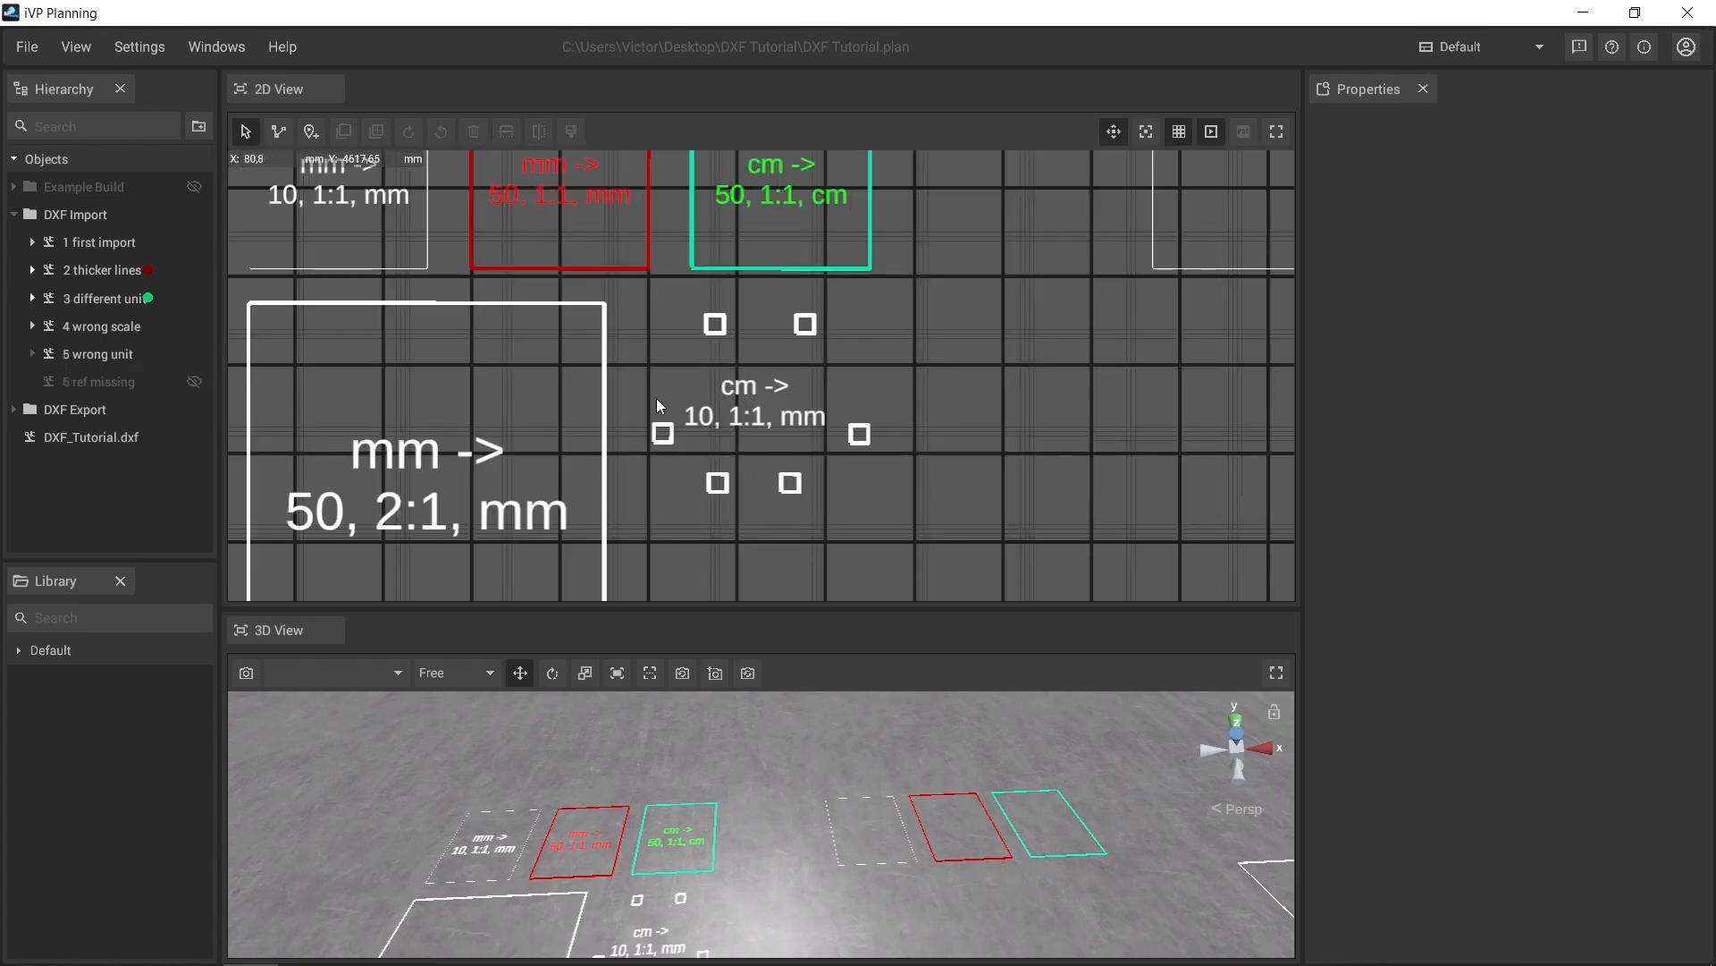
{"action": "scroll", "coordinate": [668, 392], "scroll_direction": "up", "scroll_amount": 1}
{"action": "middle_click_drag", "start_coordinate": [672, 385], "coordinate": [700, 362]}
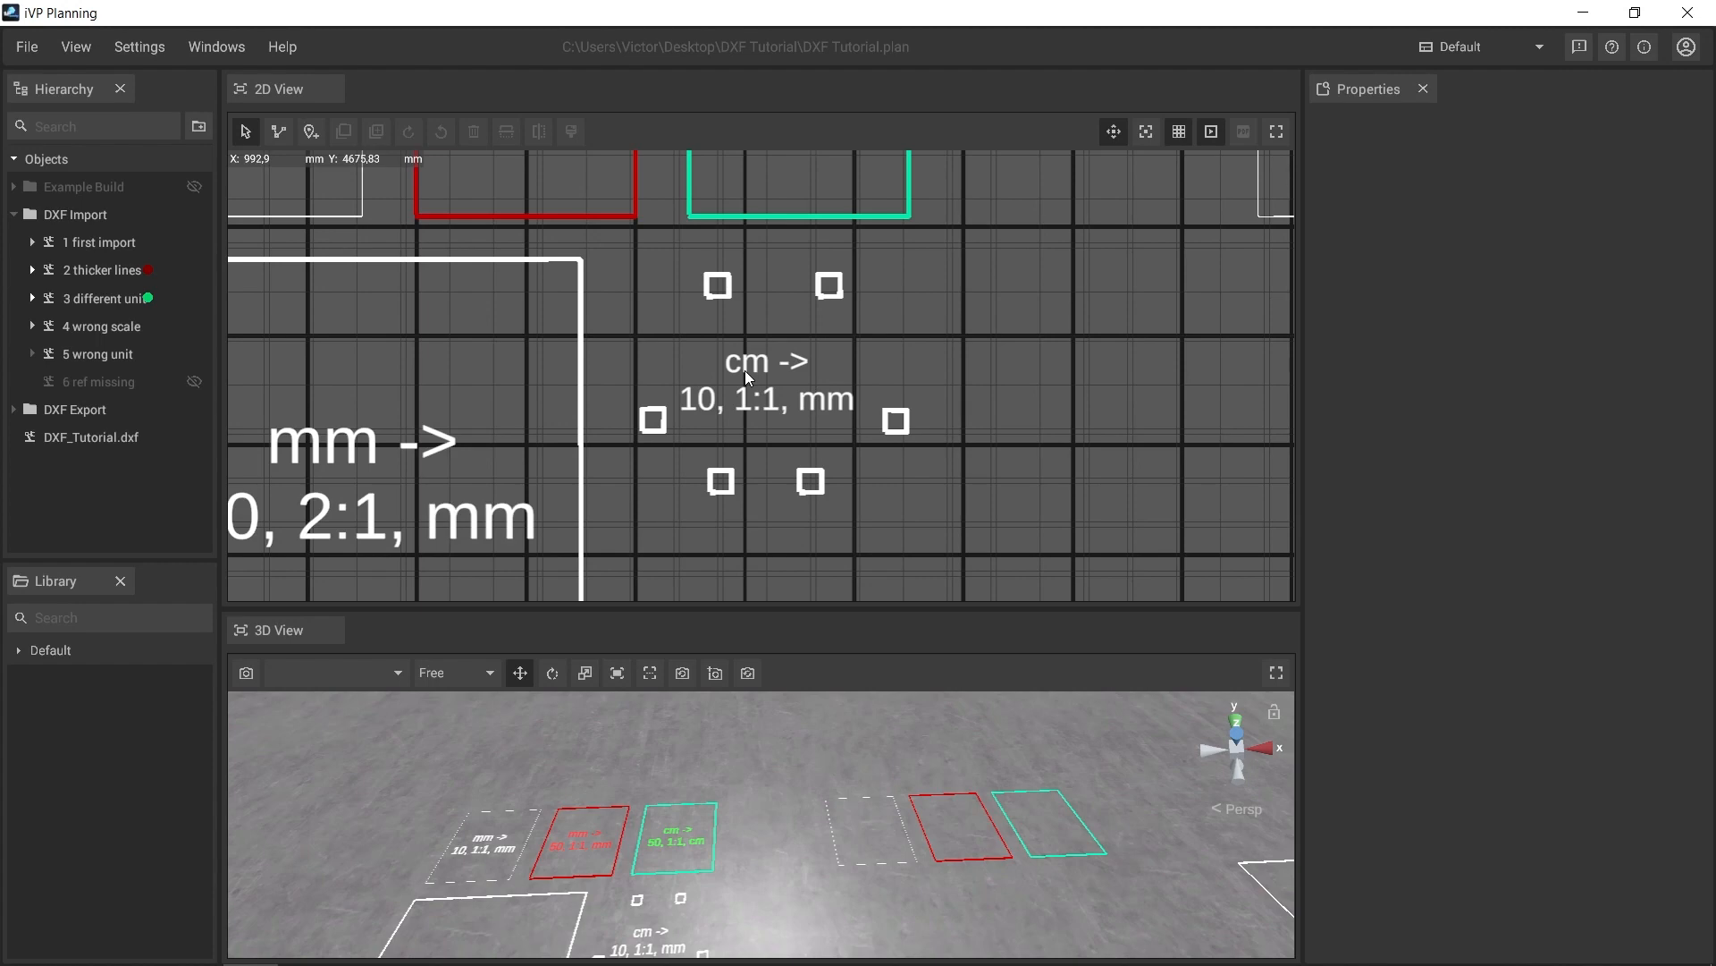
{"action": "middle_click_drag", "start_coordinate": [711, 306], "coordinate": [712, 464]}
{"action": "scroll", "coordinate": [714, 461], "scroll_direction": "down", "scroll_amount": 1}
{"action": "middle_click_drag", "start_coordinate": [708, 358], "coordinate": [705, 259]}
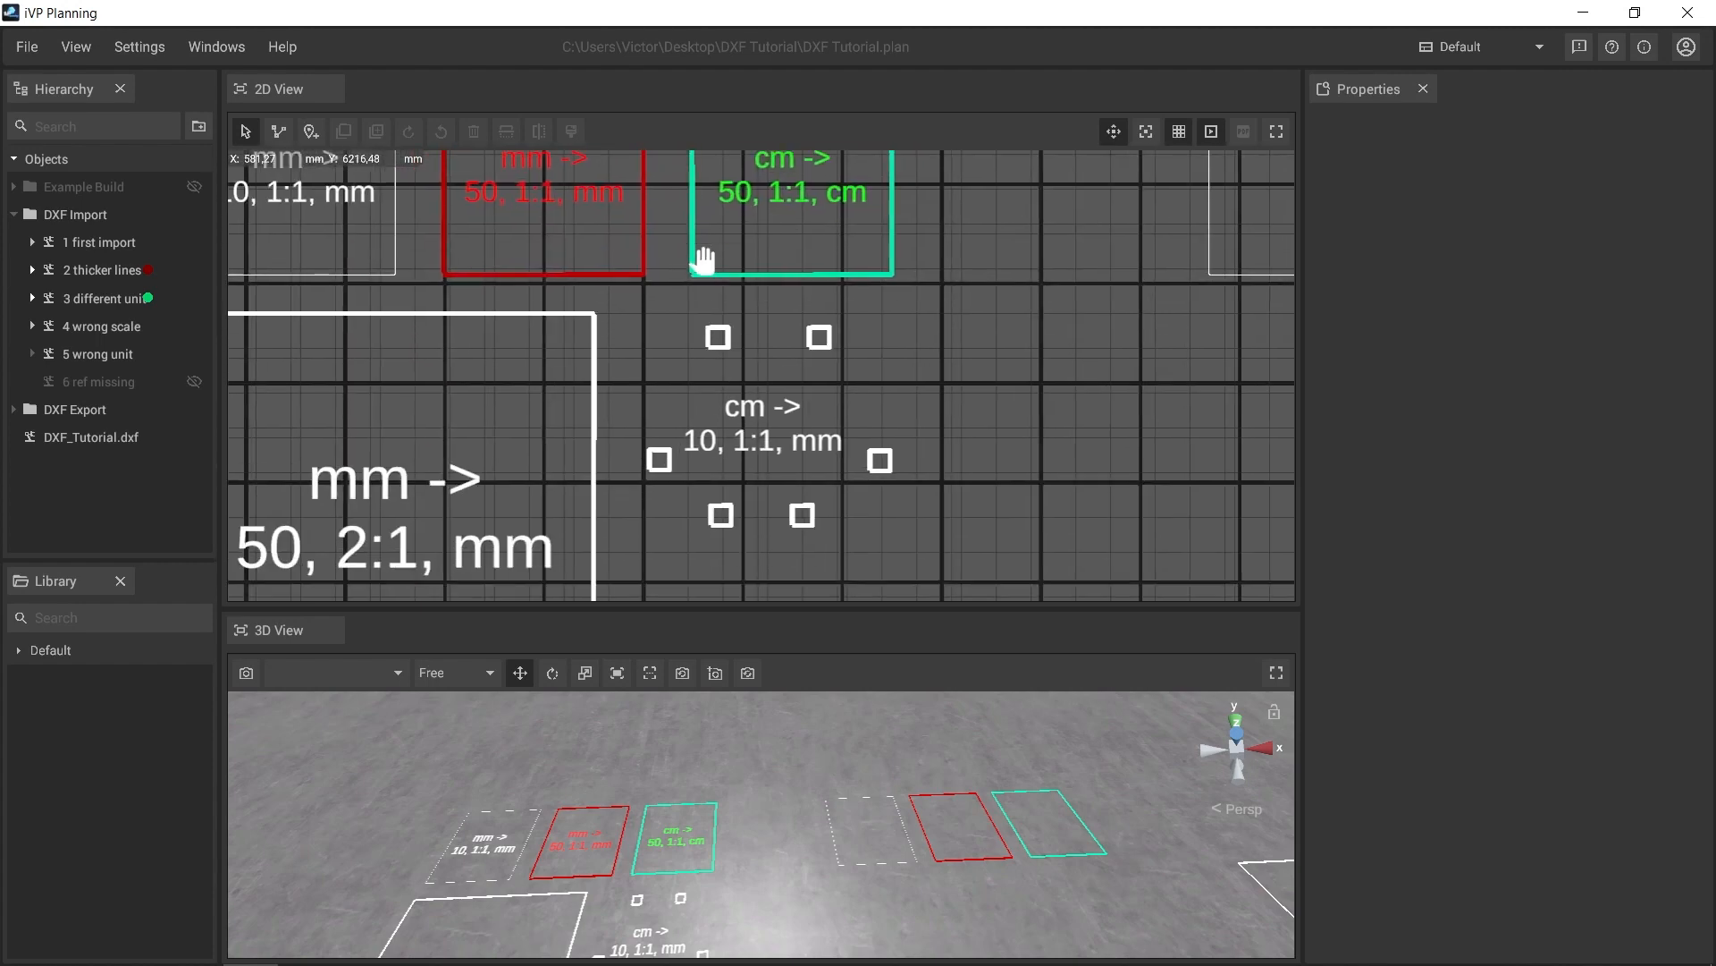
{"action": "scroll", "coordinate": [760, 380], "scroll_direction": "up", "scroll_amount": 2}
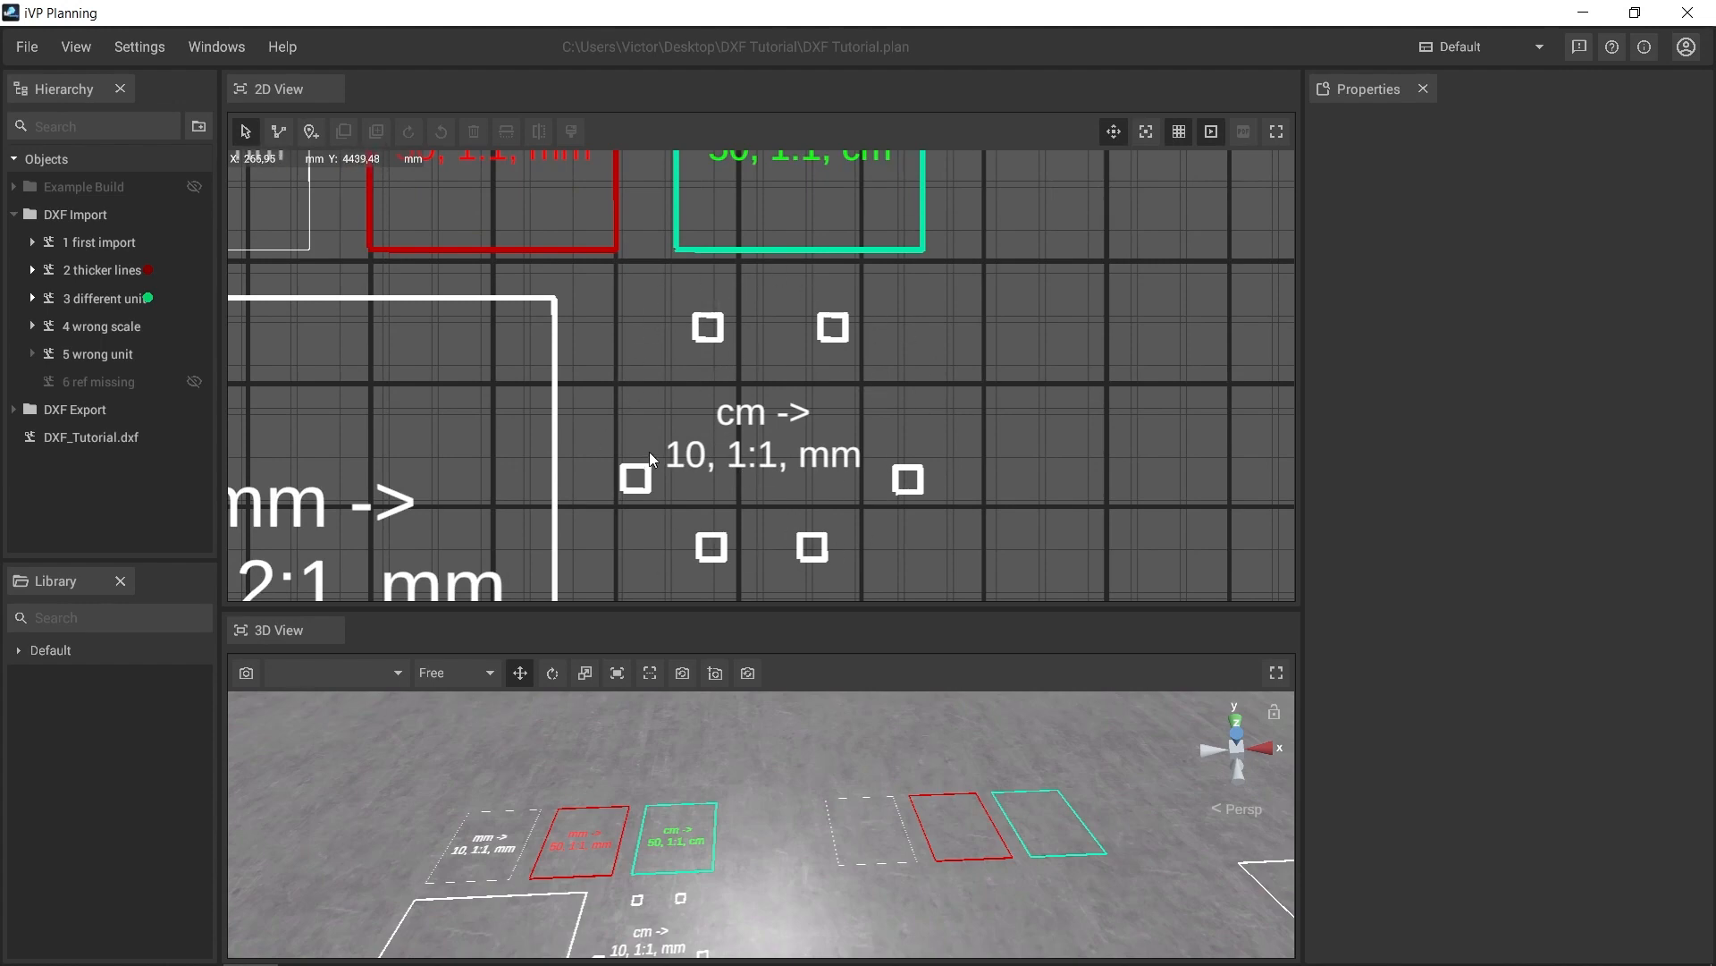
Make the "6 ref missing" import visible with the full set of imported column outlines in view
{"action": "scroll", "coordinate": [744, 432], "scroll_direction": "down", "scroll_amount": 5}
{"action": "middle_click_drag", "start_coordinate": [823, 442], "coordinate": [712, 324]}
{"action": "scroll", "coordinate": [776, 368], "scroll_direction": "down", "scroll_amount": 5}
{"action": "scroll", "coordinate": [711, 349], "scroll_direction": "down", "scroll_amount": 2}
{"action": "middle_click_drag", "start_coordinate": [740, 384], "coordinate": [761, 323]}
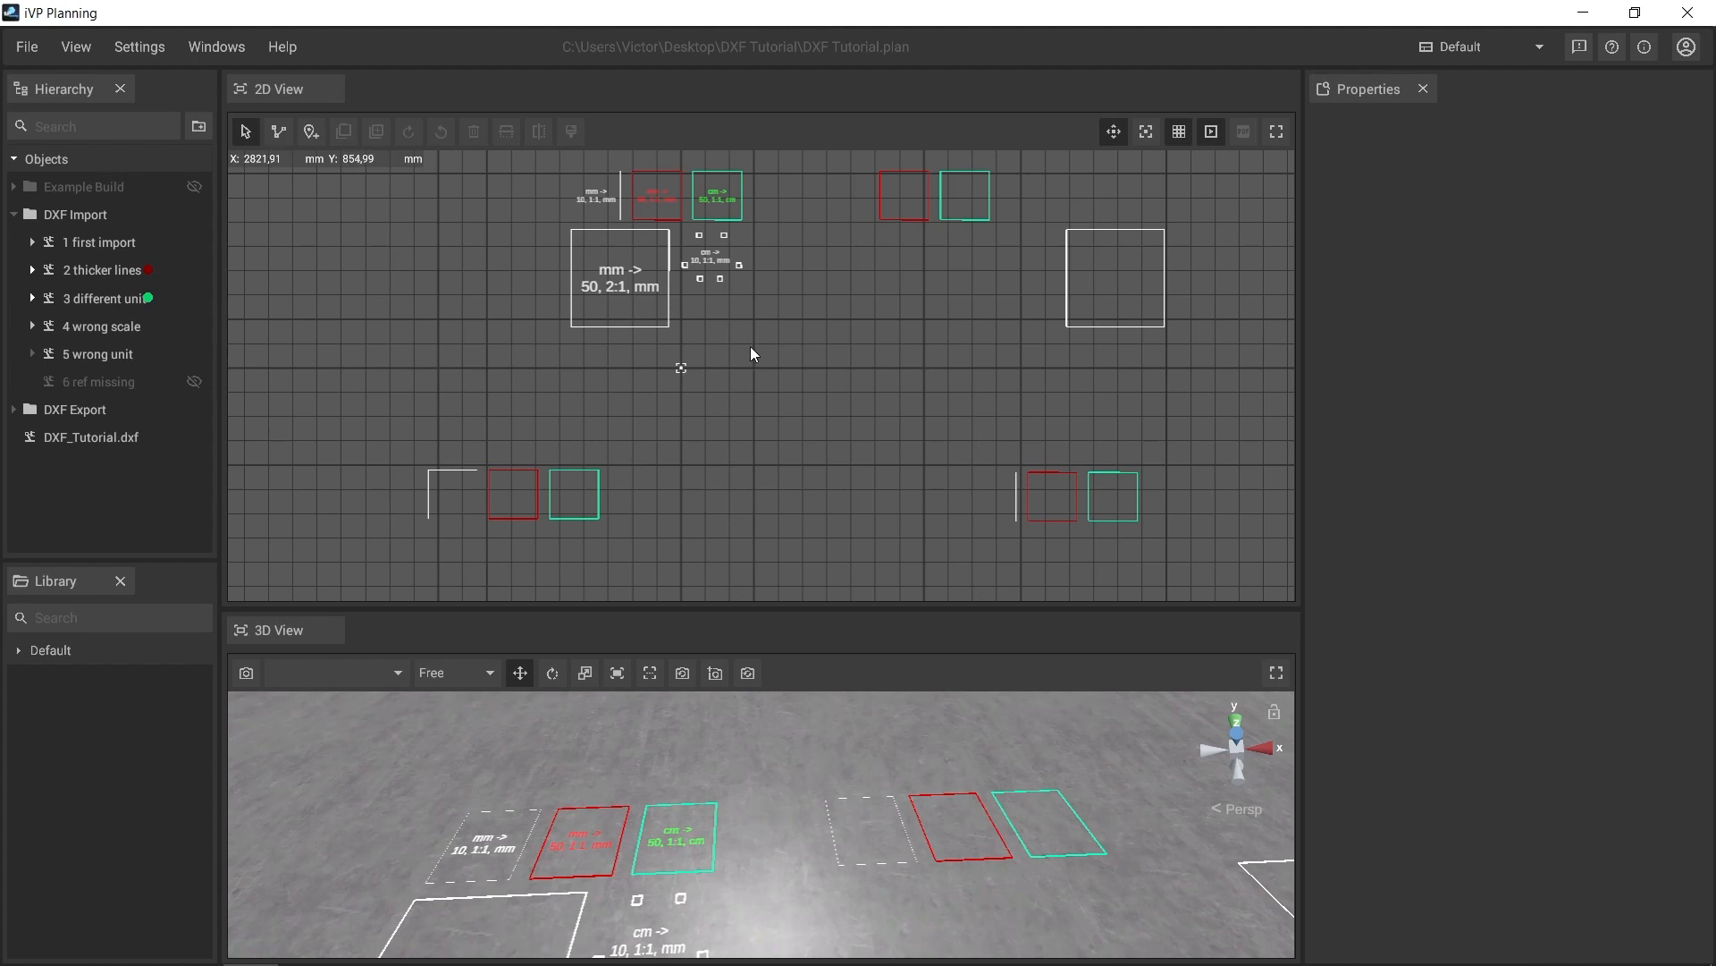
{"action": "left_click", "coordinate": [195, 382]}
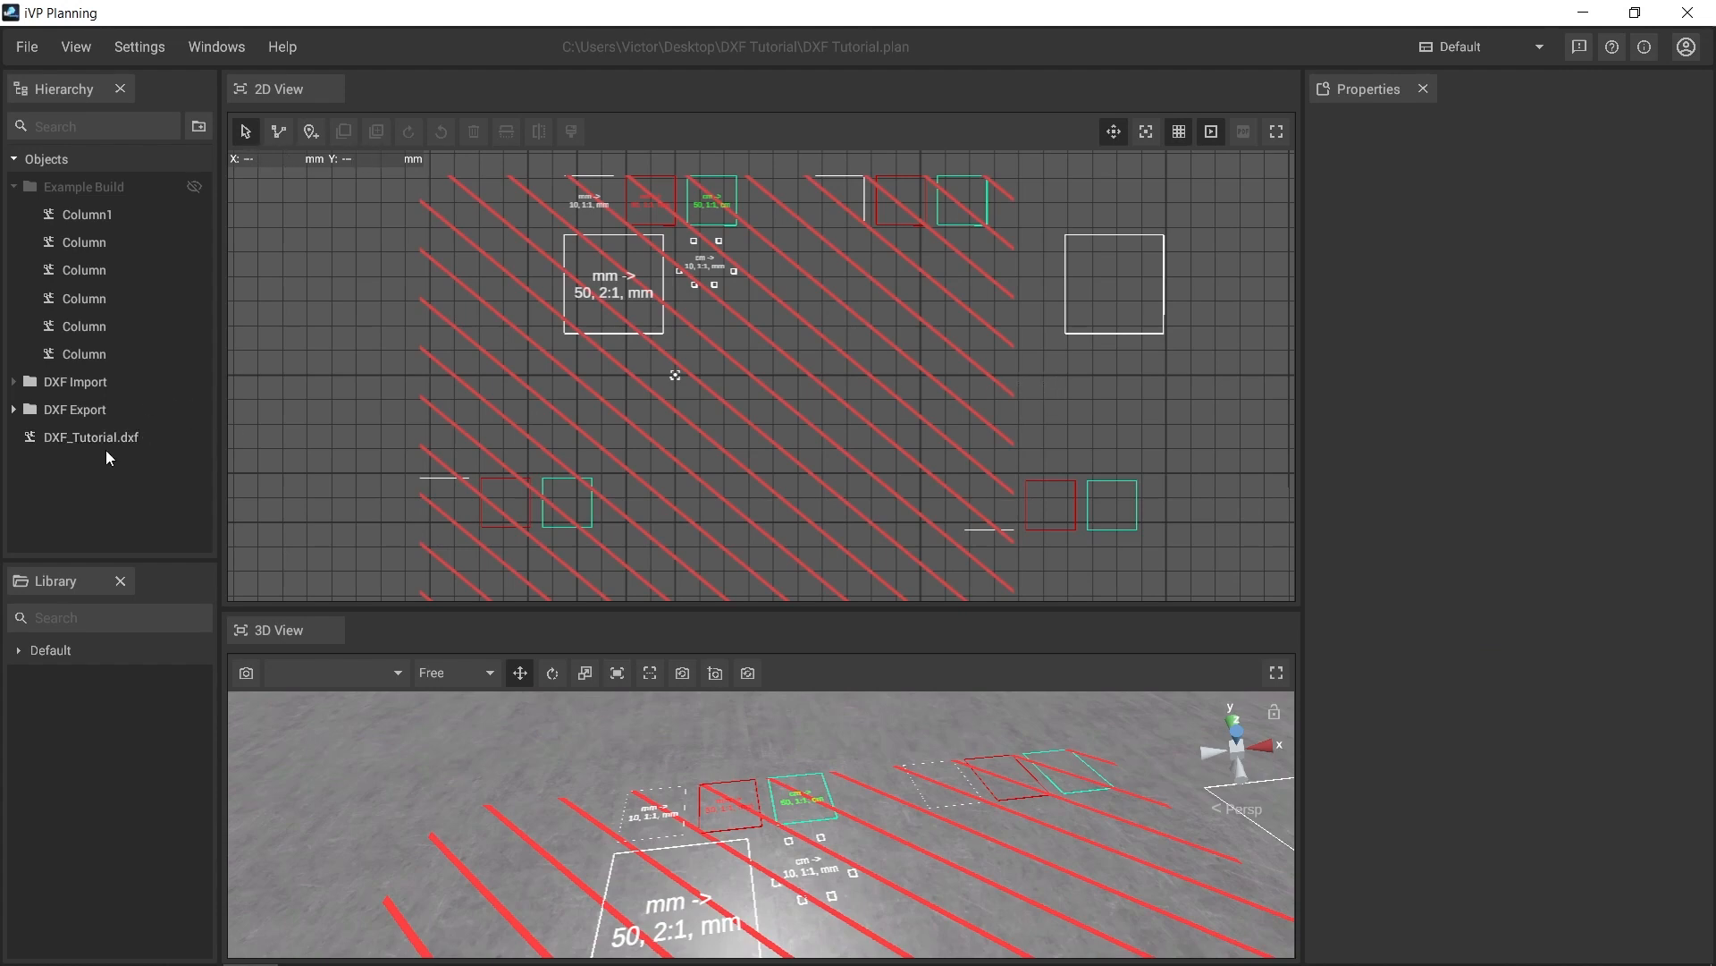
Hide the DXF Import folder and make the Example Build folder with its columns visible
{"action": "mouse_move", "coordinate": [197, 385]}
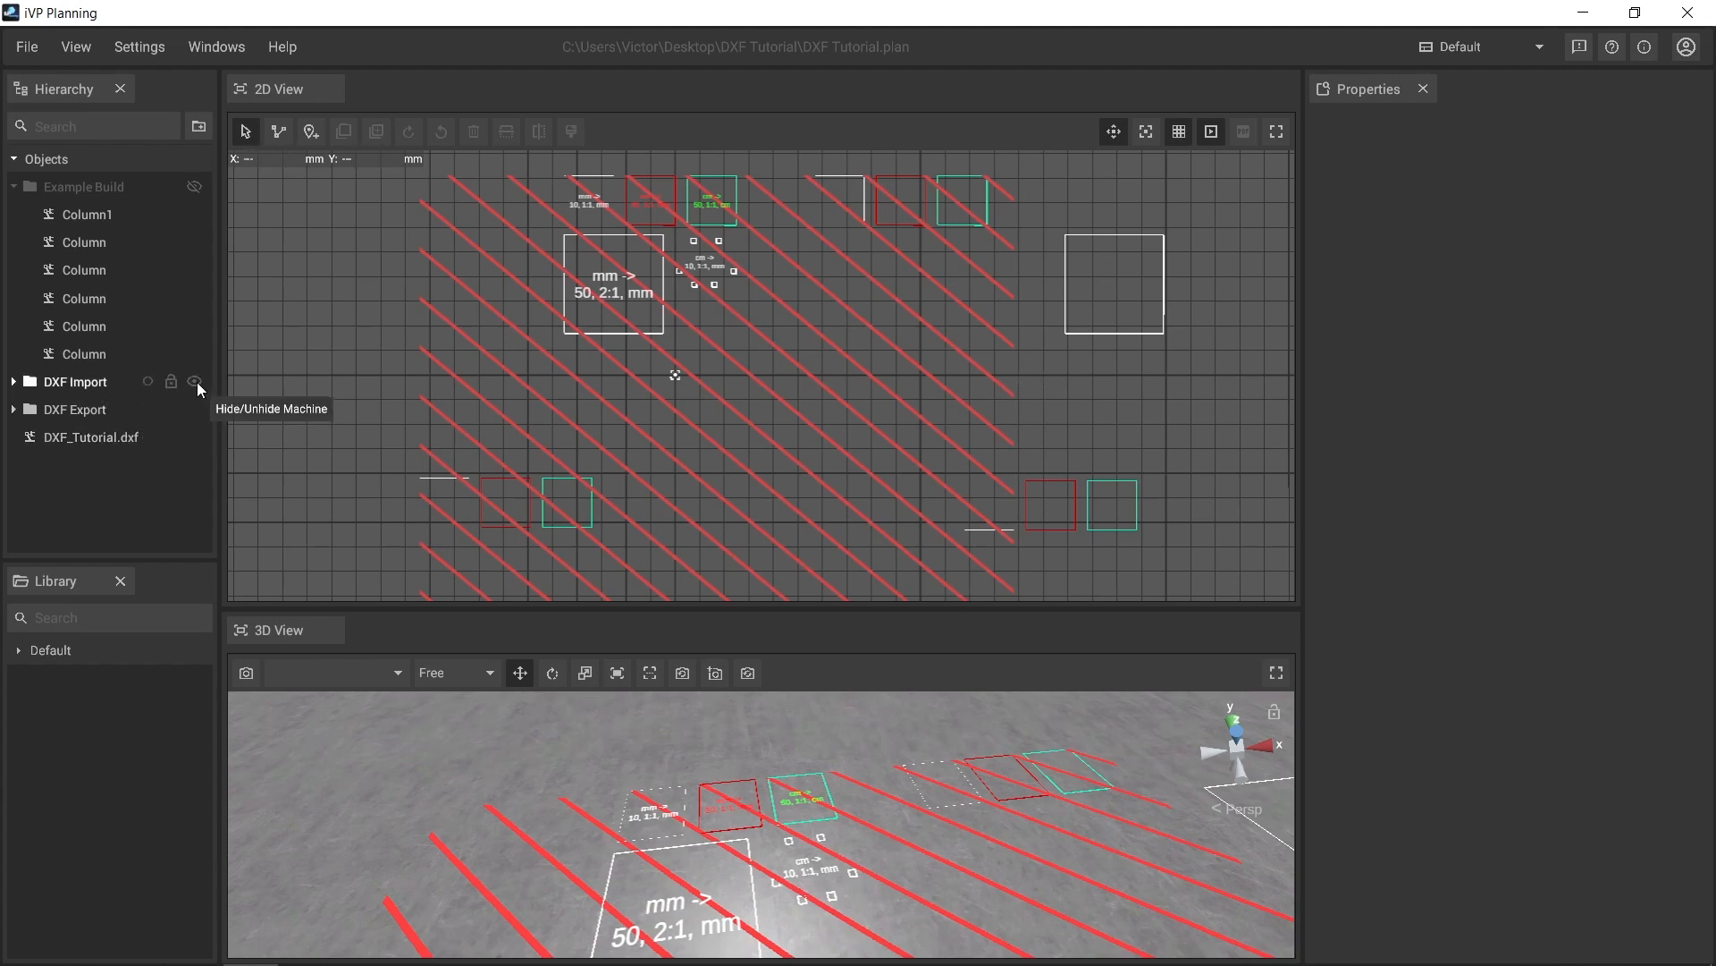
{"action": "left_click", "coordinate": [195, 383]}
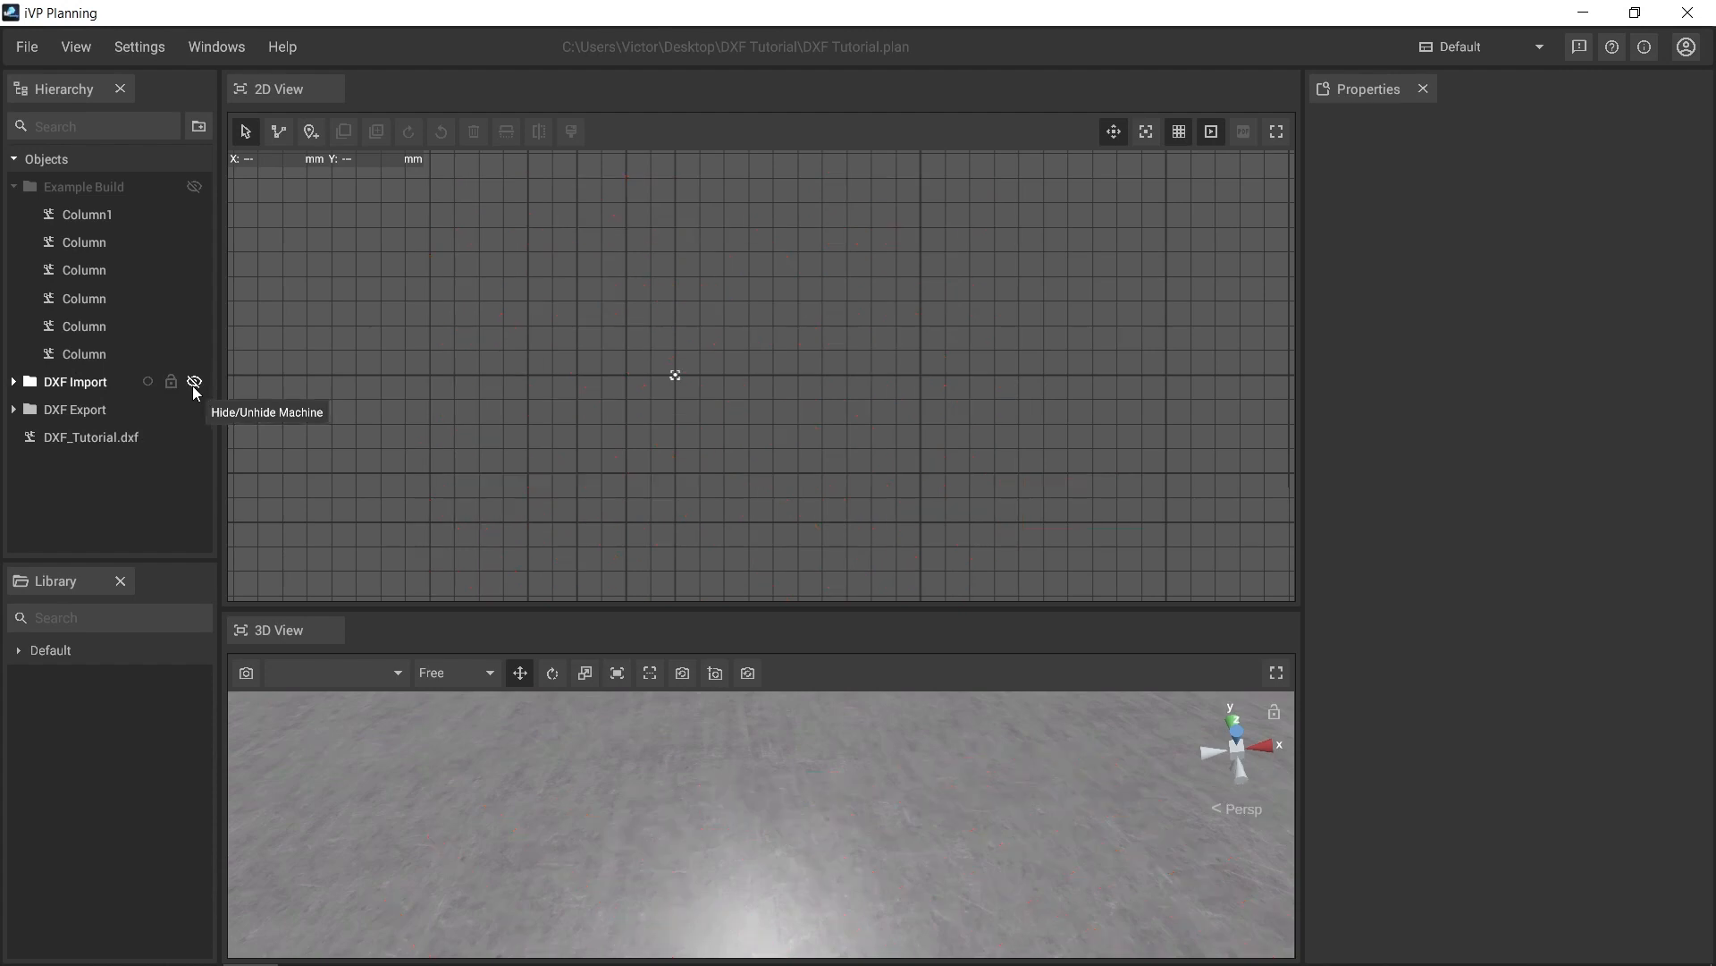
{"action": "left_click", "coordinate": [195, 187]}
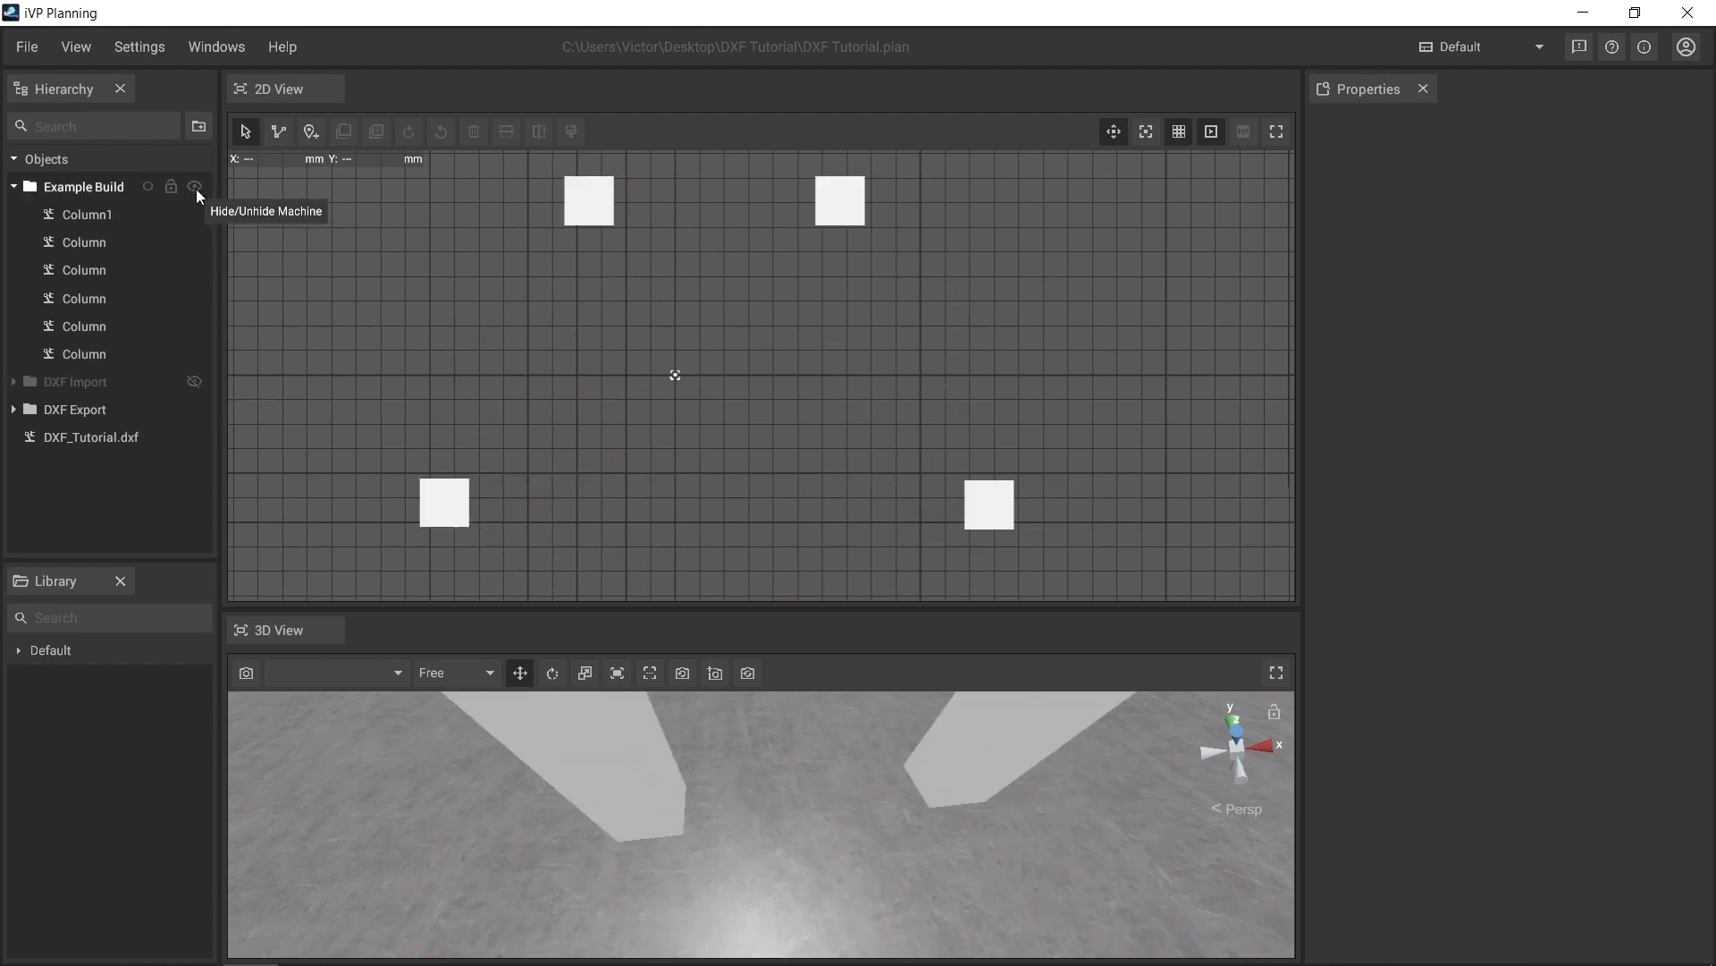
Colour the rear and middle columns on the positive X side green (00FF00), leaving nothing selected
{"action": "left_click", "coordinate": [683, 673]}
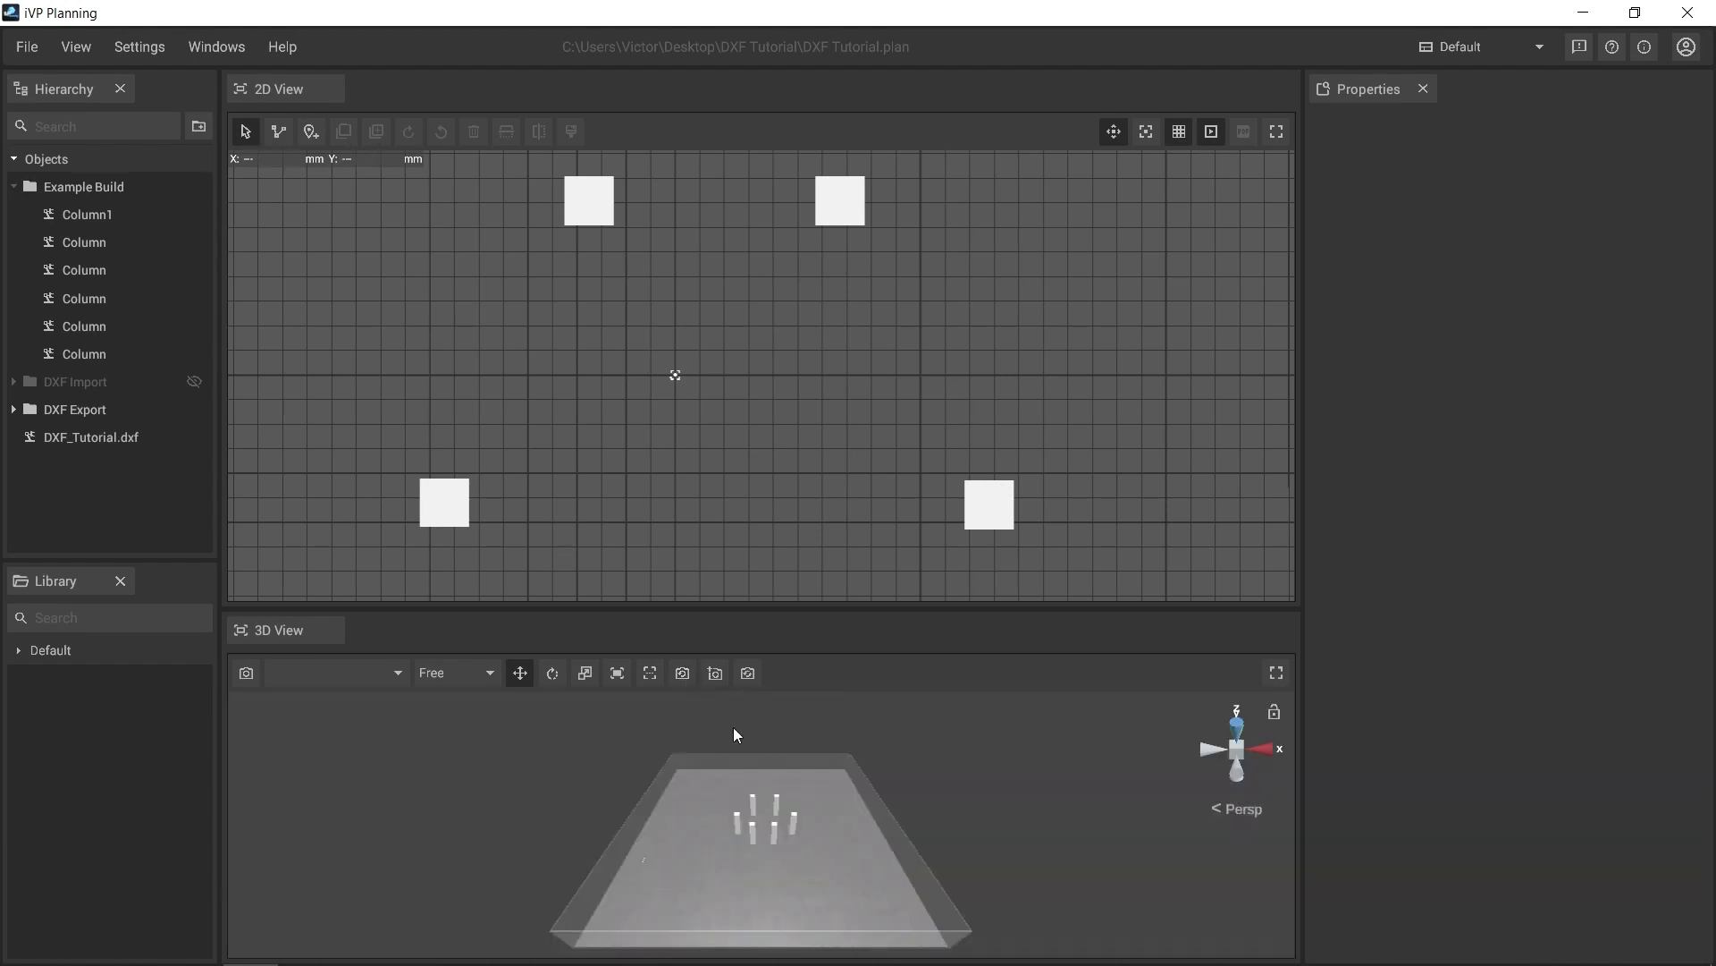
{"action": "scroll", "coordinate": [776, 825], "scroll_direction": "up", "scroll_amount": 5}
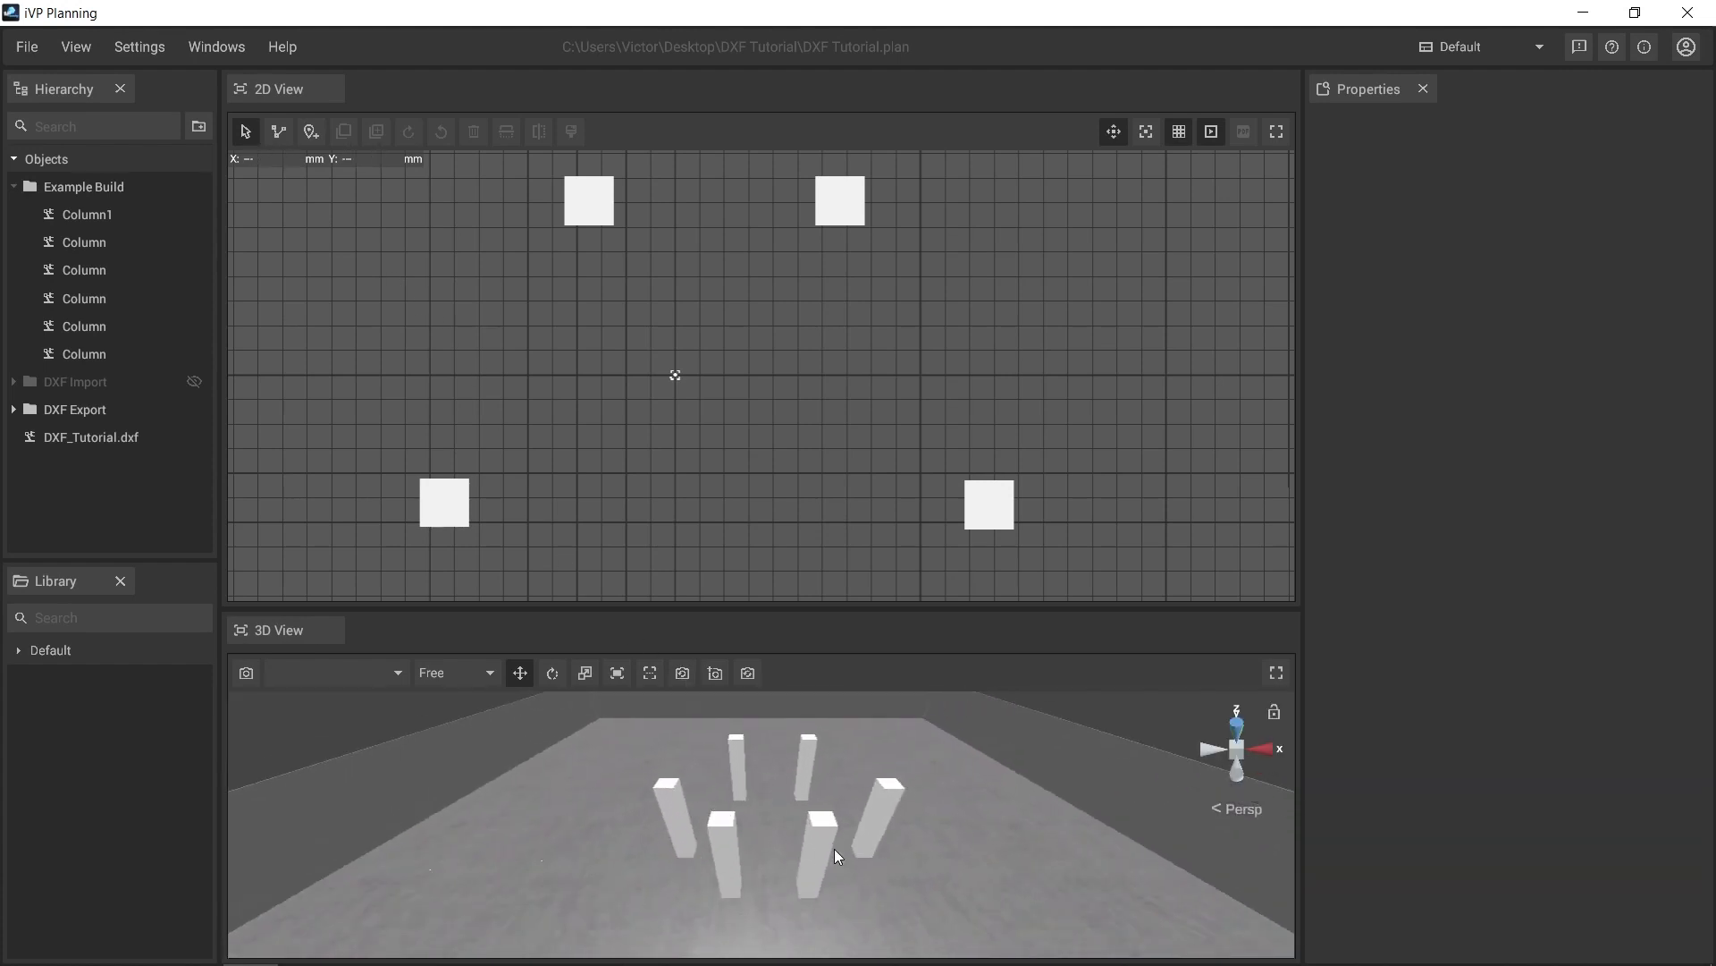
{"action": "left_click", "coordinate": [810, 861]}
{"action": "left_click", "coordinate": [727, 857]}
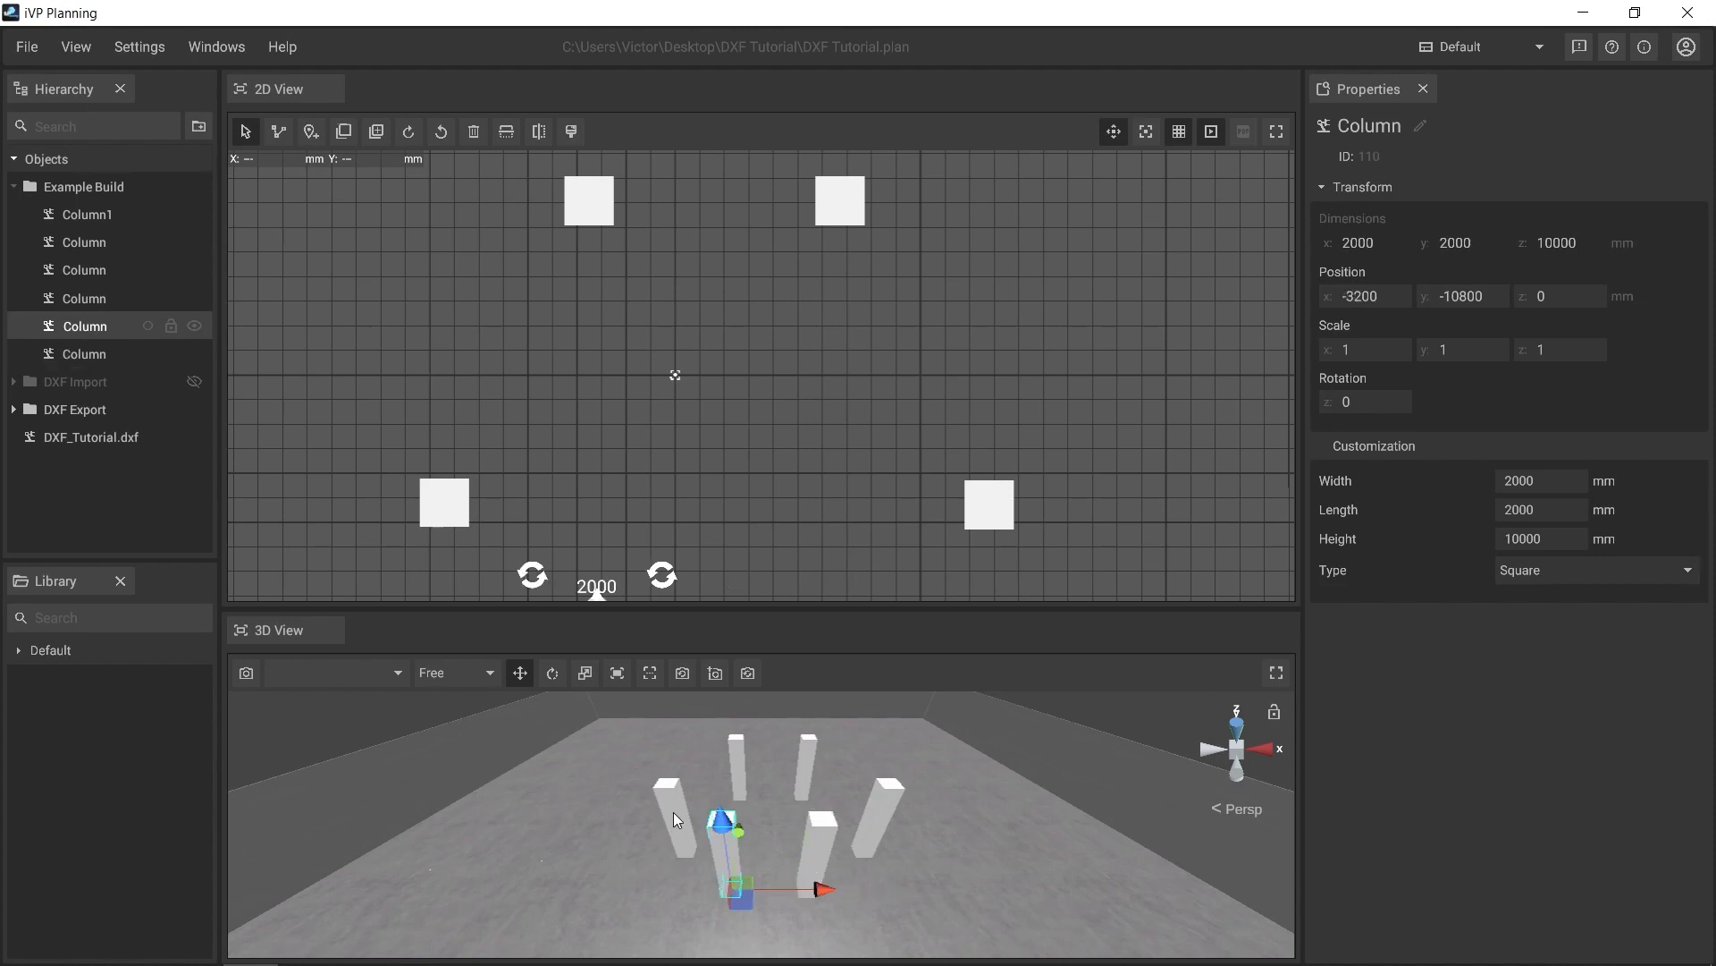
{"action": "left_click", "coordinate": [674, 811]}
{"action": "left_click", "coordinate": [810, 755]}
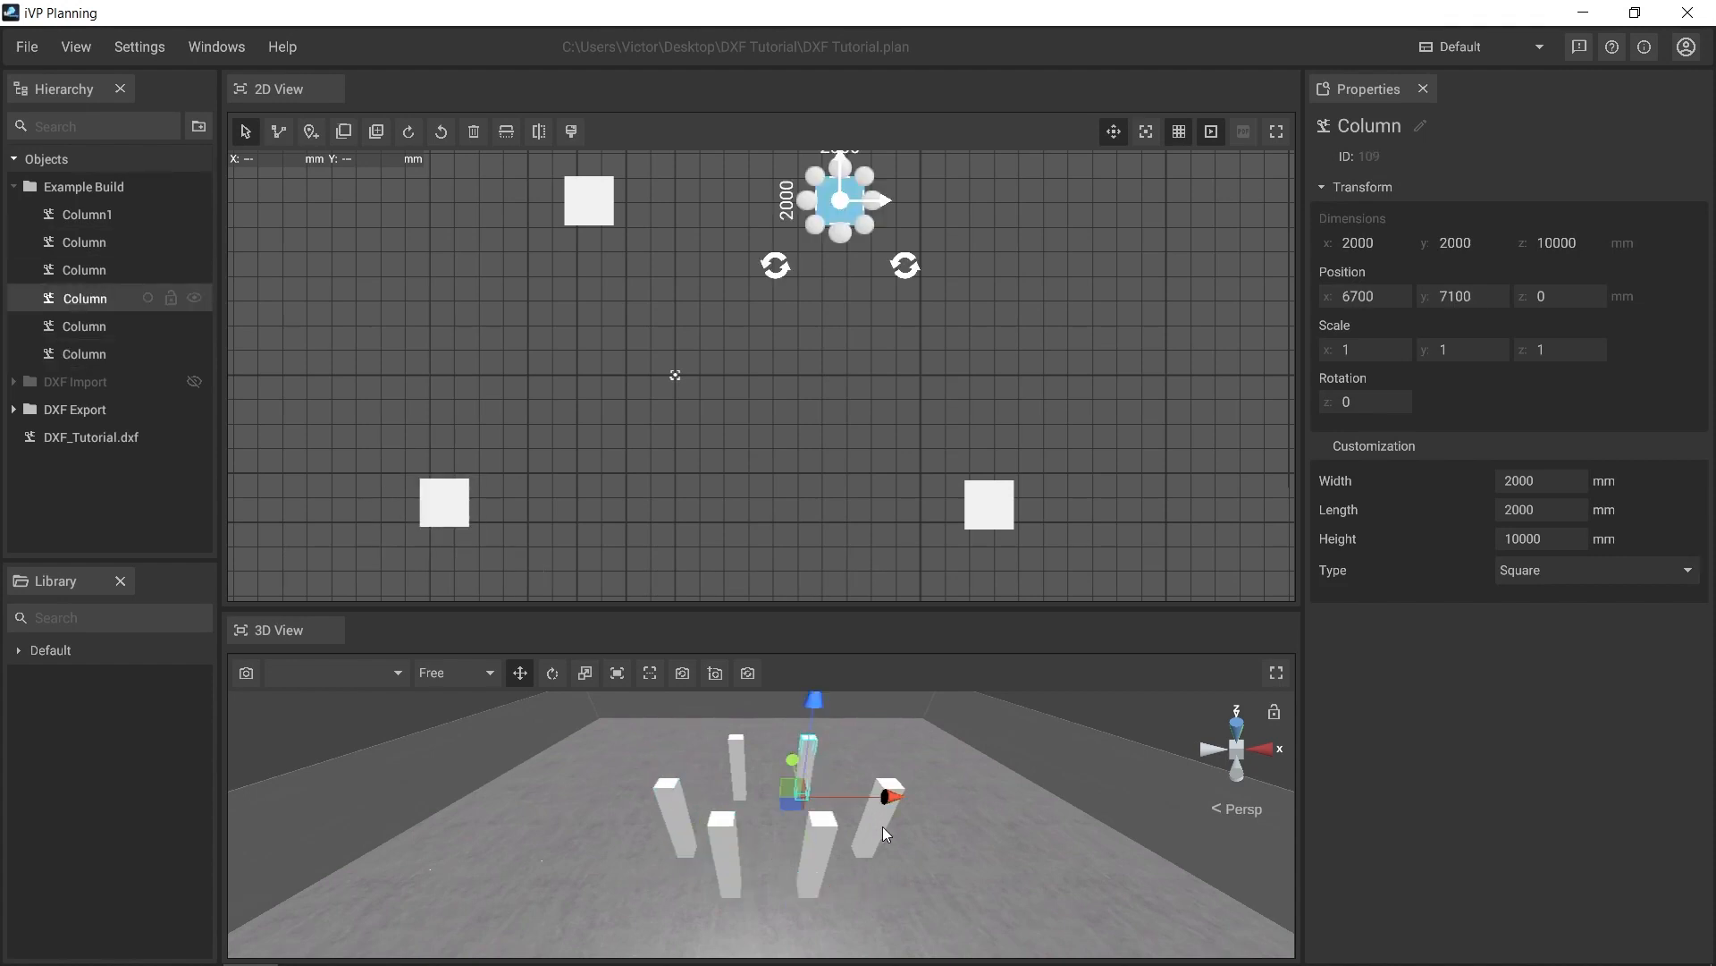
{"action": "left_click", "coordinate": [871, 834], "text": "ctrl"}
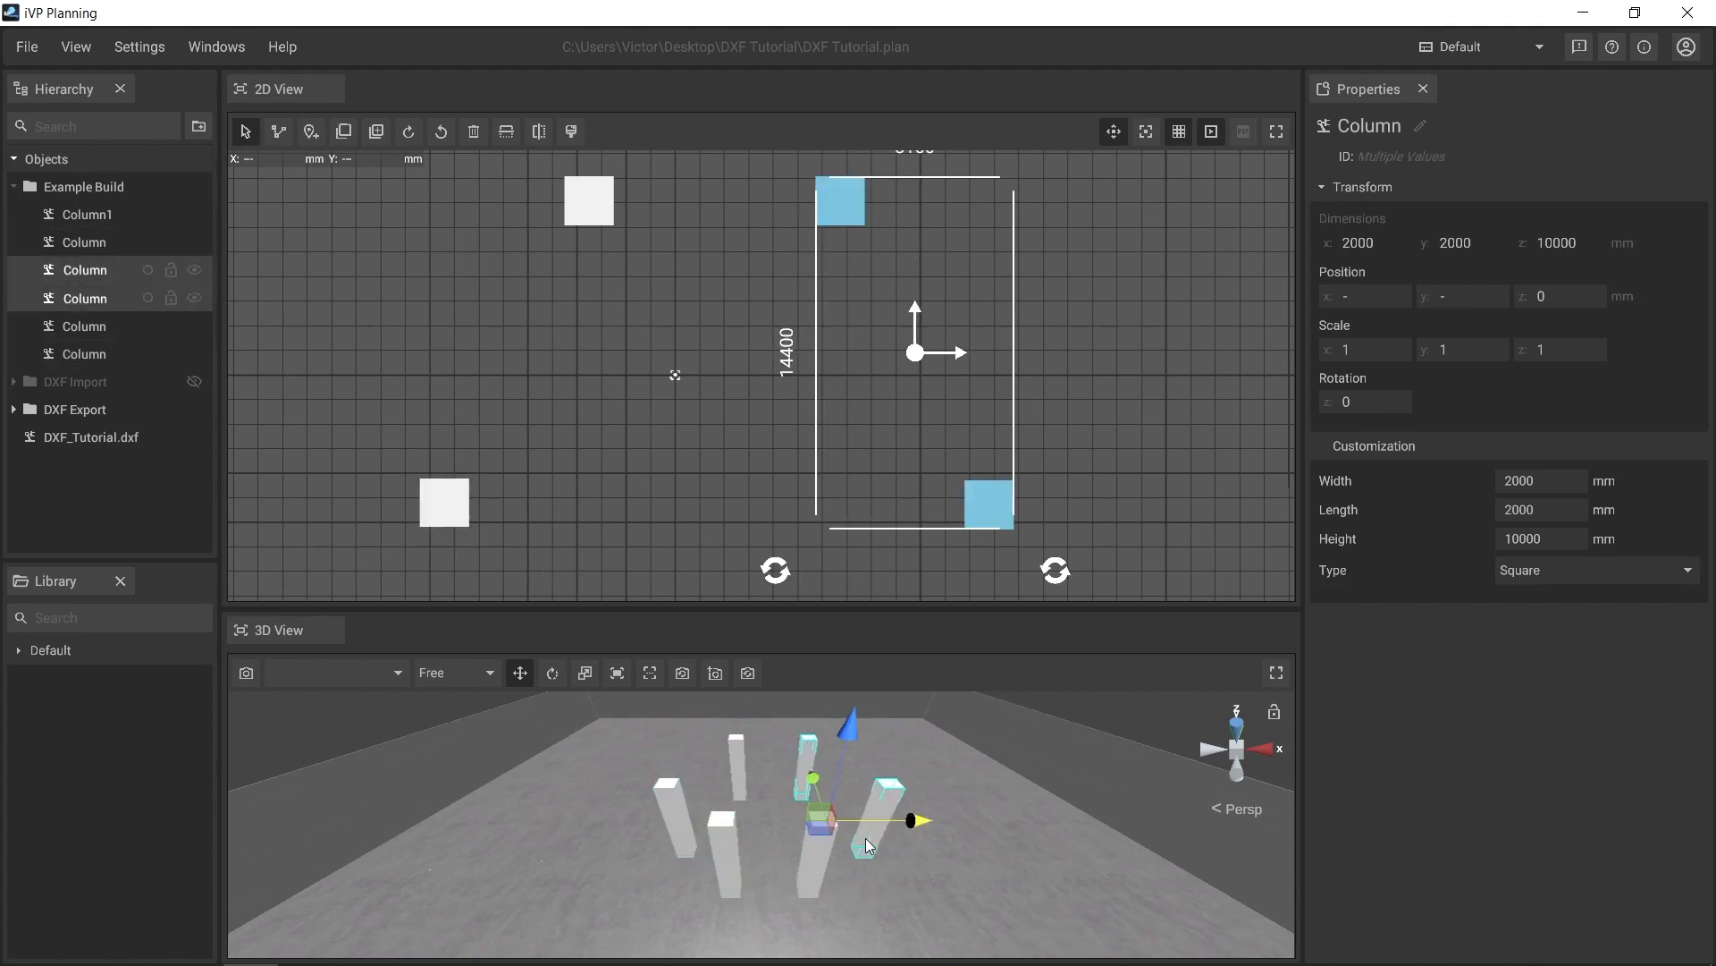
{"action": "left_click", "coordinate": [574, 134]}
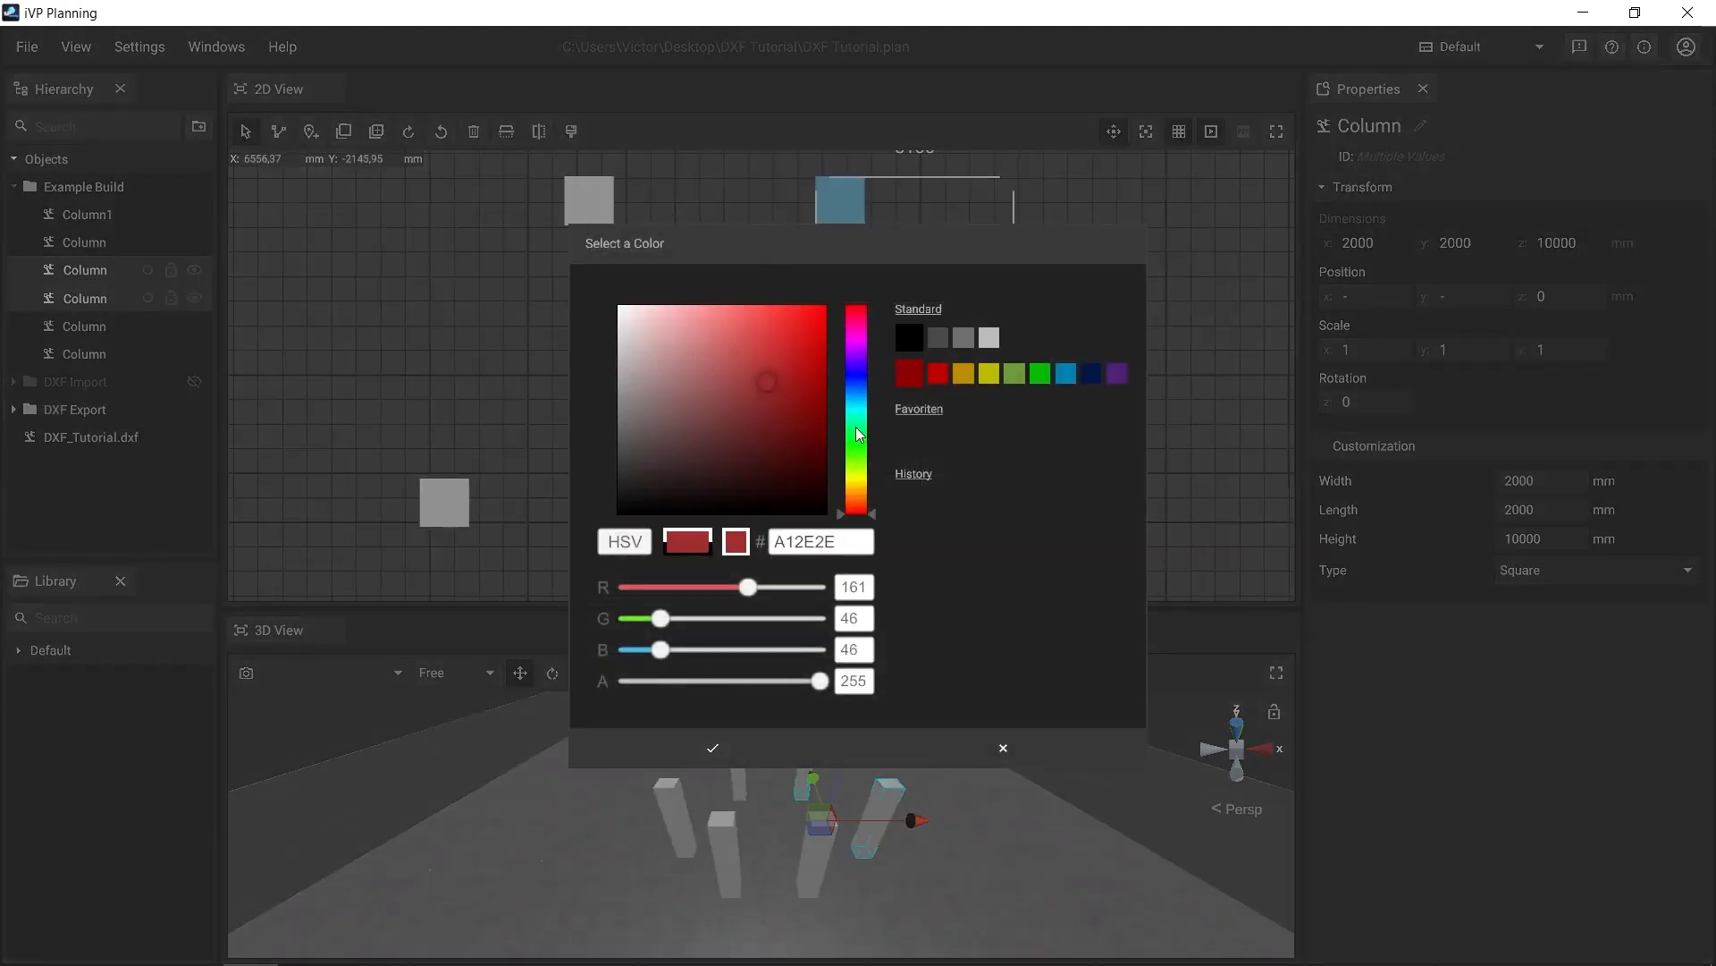
{"action": "left_click", "coordinate": [1036, 373]}
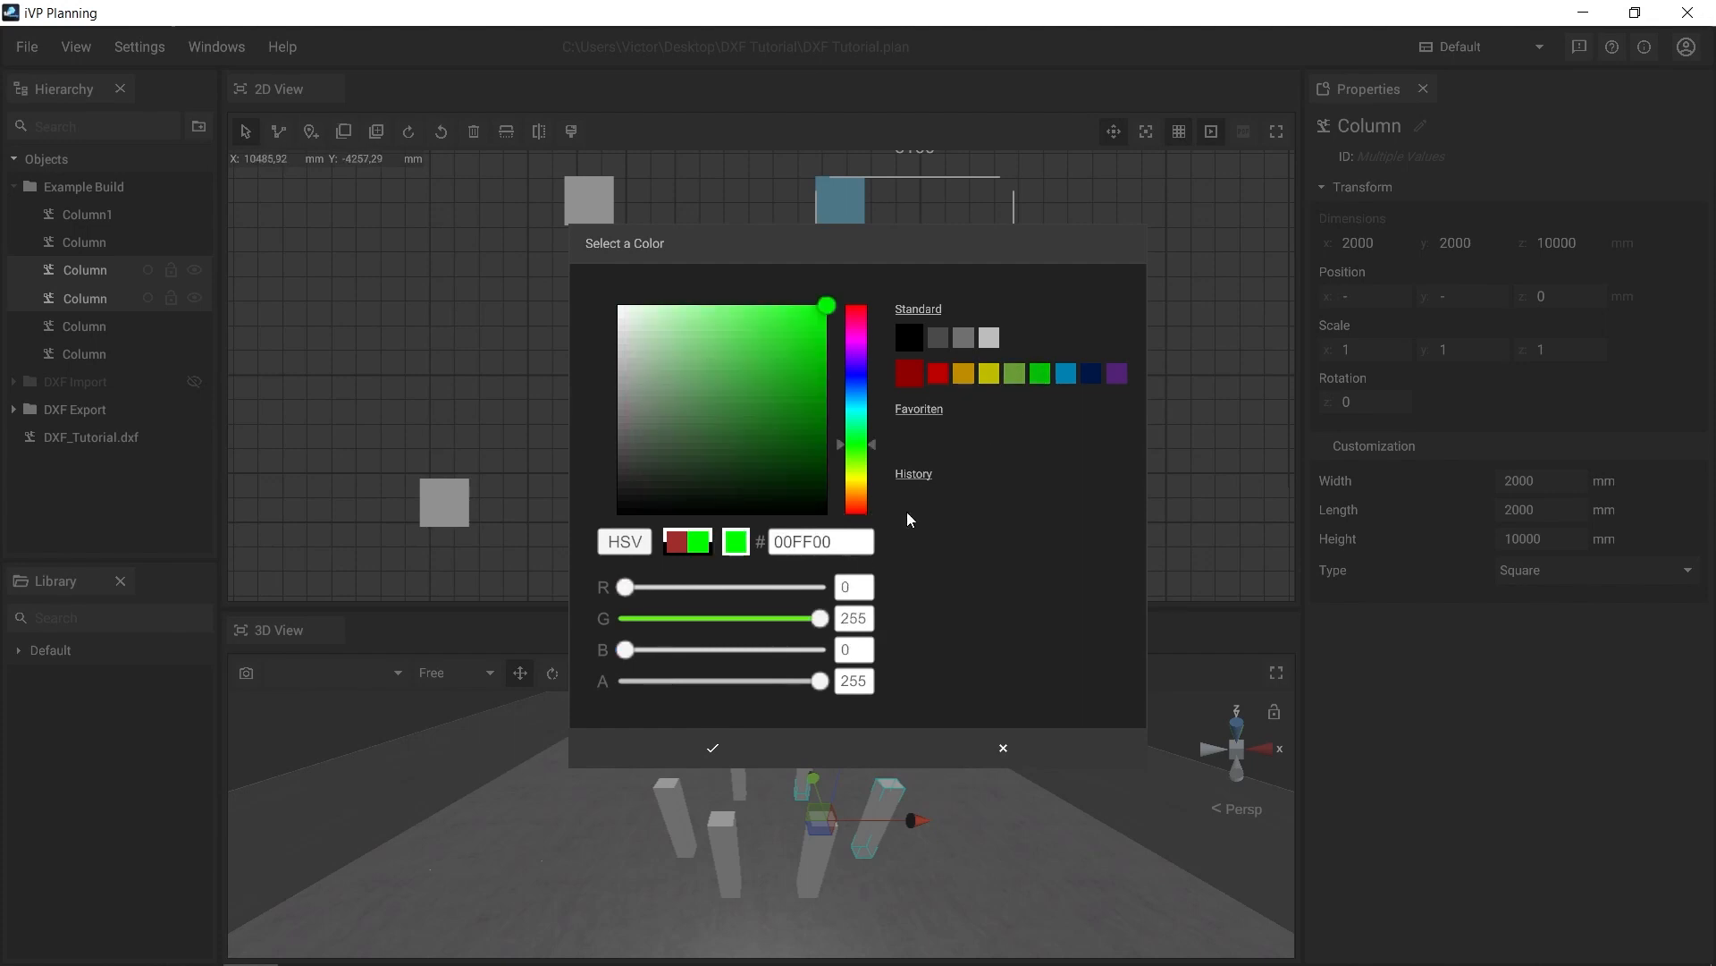
{"action": "left_click", "coordinate": [783, 747]}
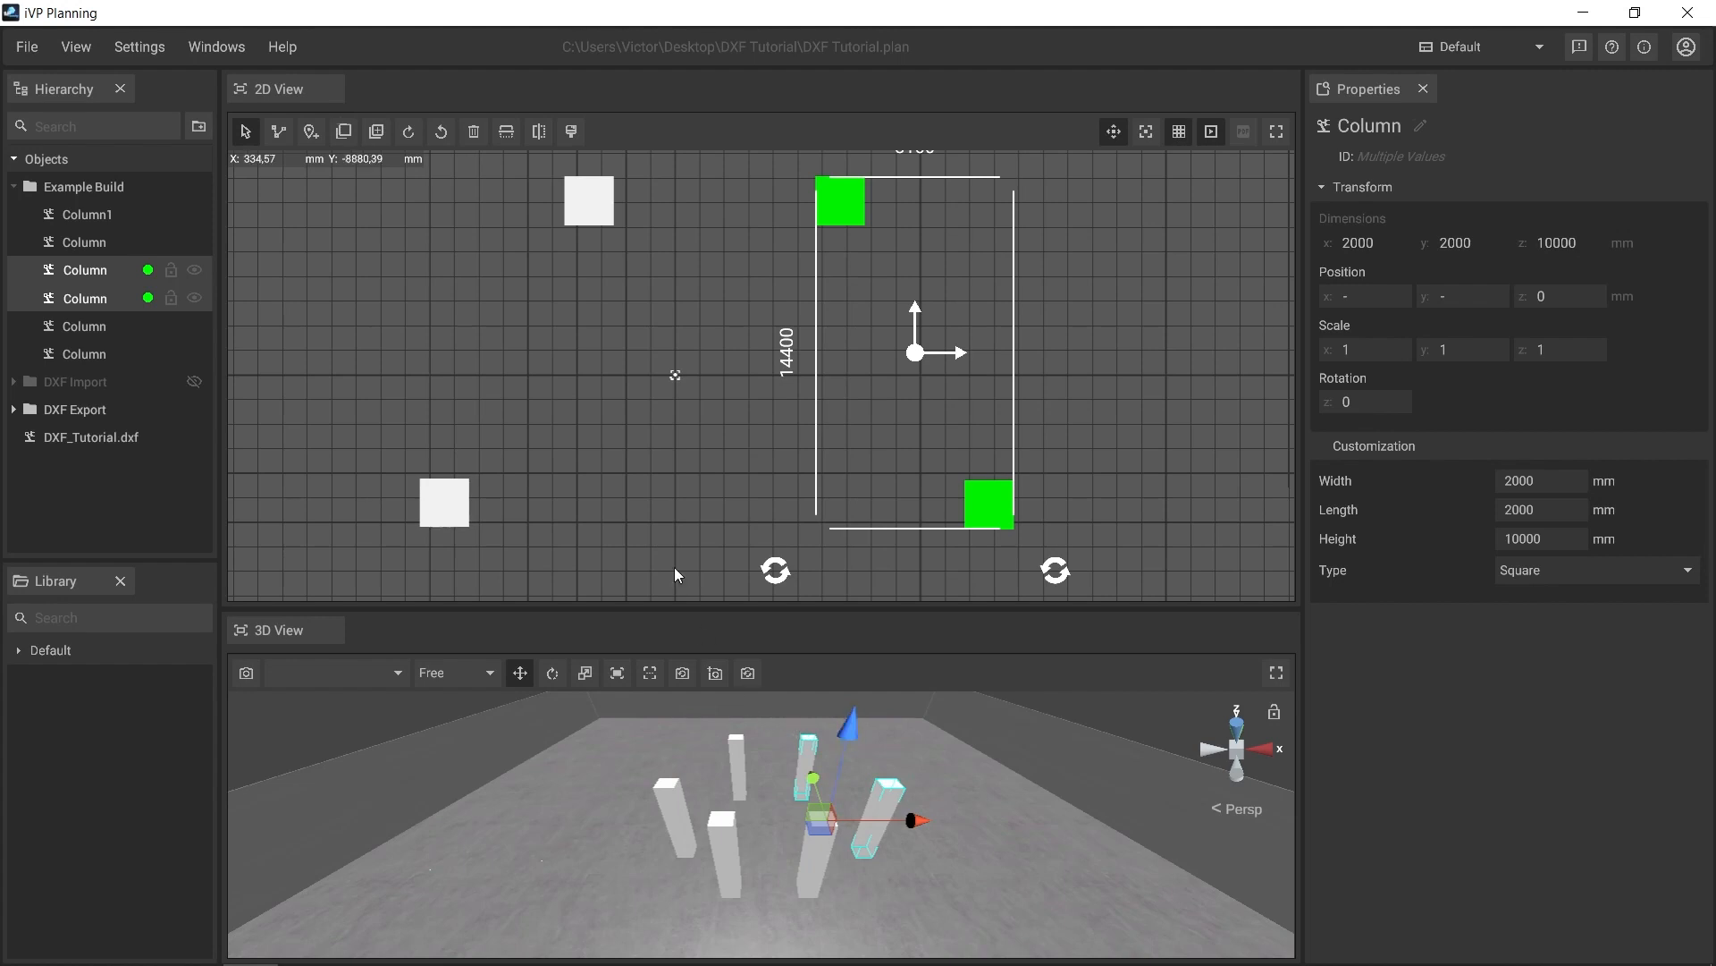
{"action": "left_click", "coordinate": [643, 505]}
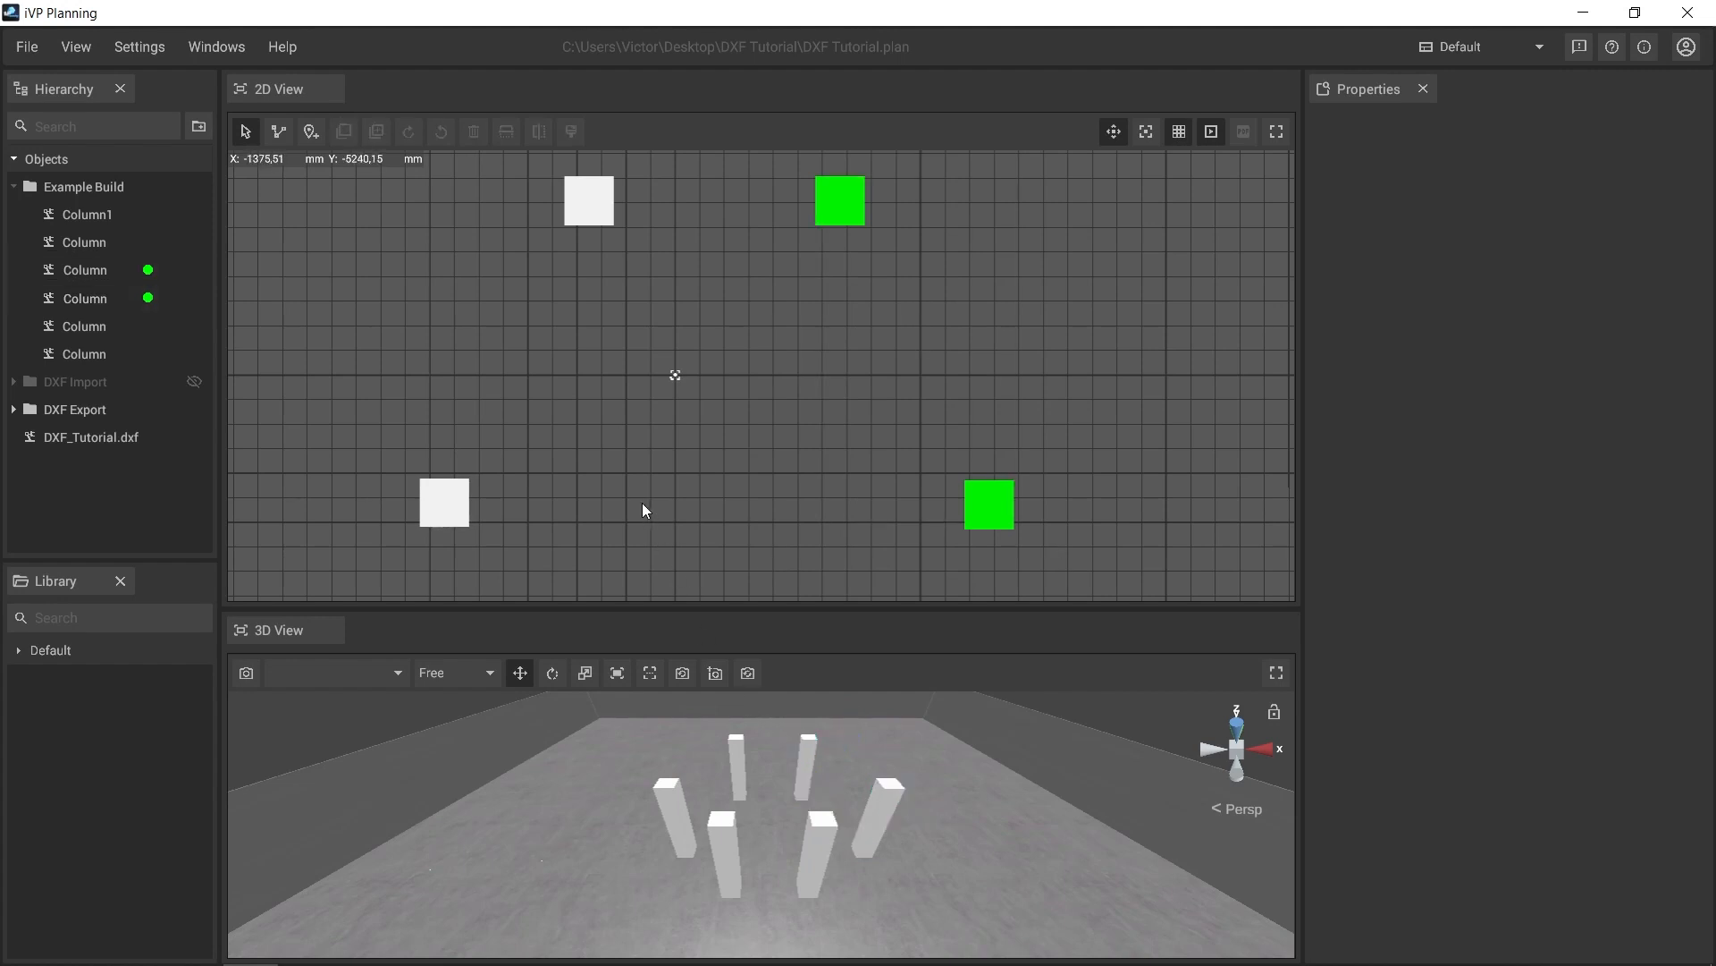
Select five columns, leaving out the one farthest toward negative X, and name their DXF export file DXF Tutorial TEST.dxf
{"action": "scroll", "coordinate": [739, 338], "scroll_direction": "down", "scroll_amount": 2}
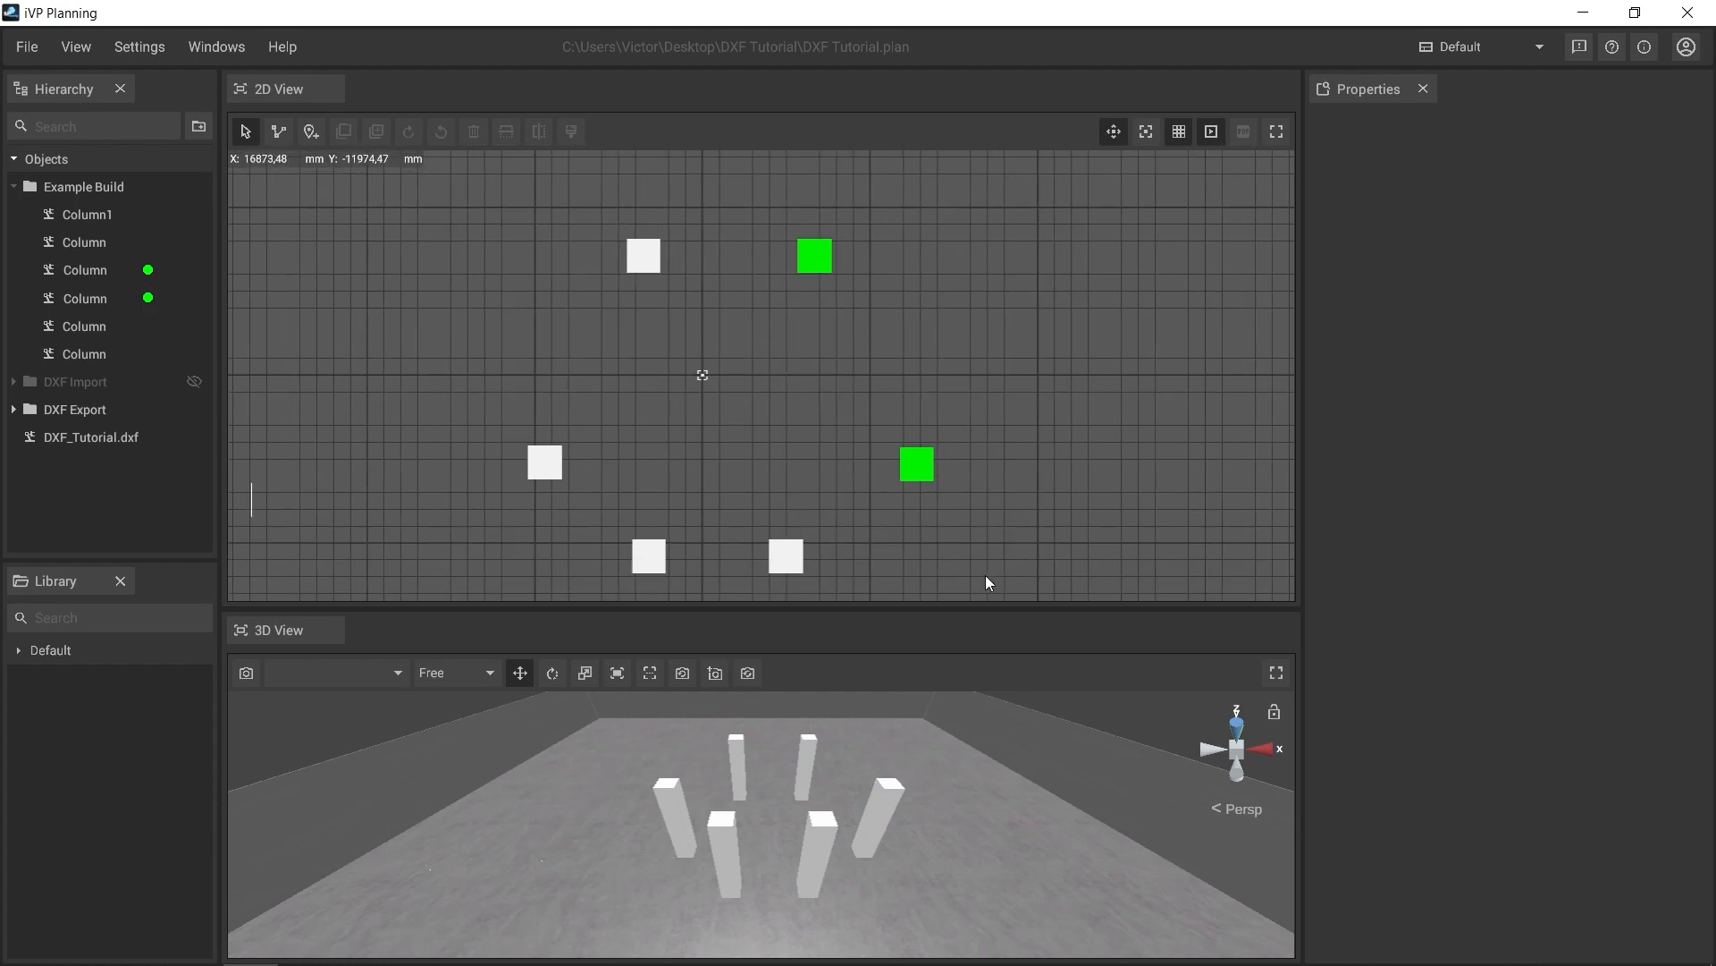
{"action": "left_click_drag", "start_coordinate": [986, 576], "coordinate": [587, 195]}
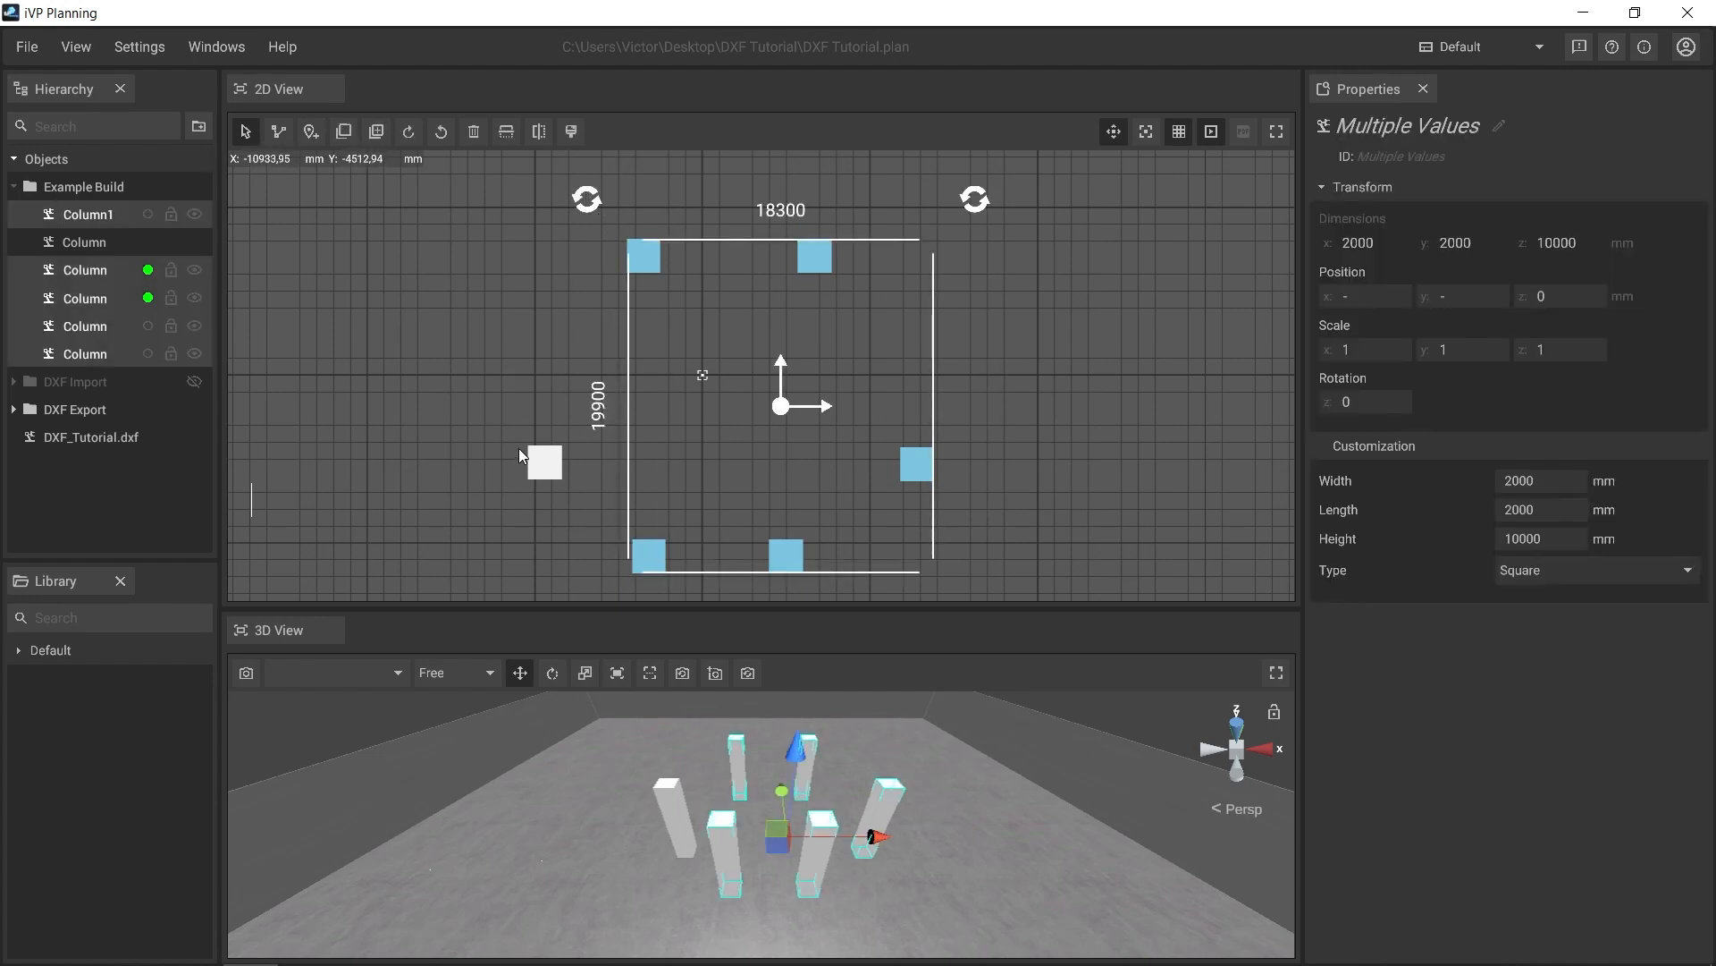
{"action": "left_click", "coordinate": [31, 47]}
{"action": "mouse_move", "coordinate": [65, 224]}
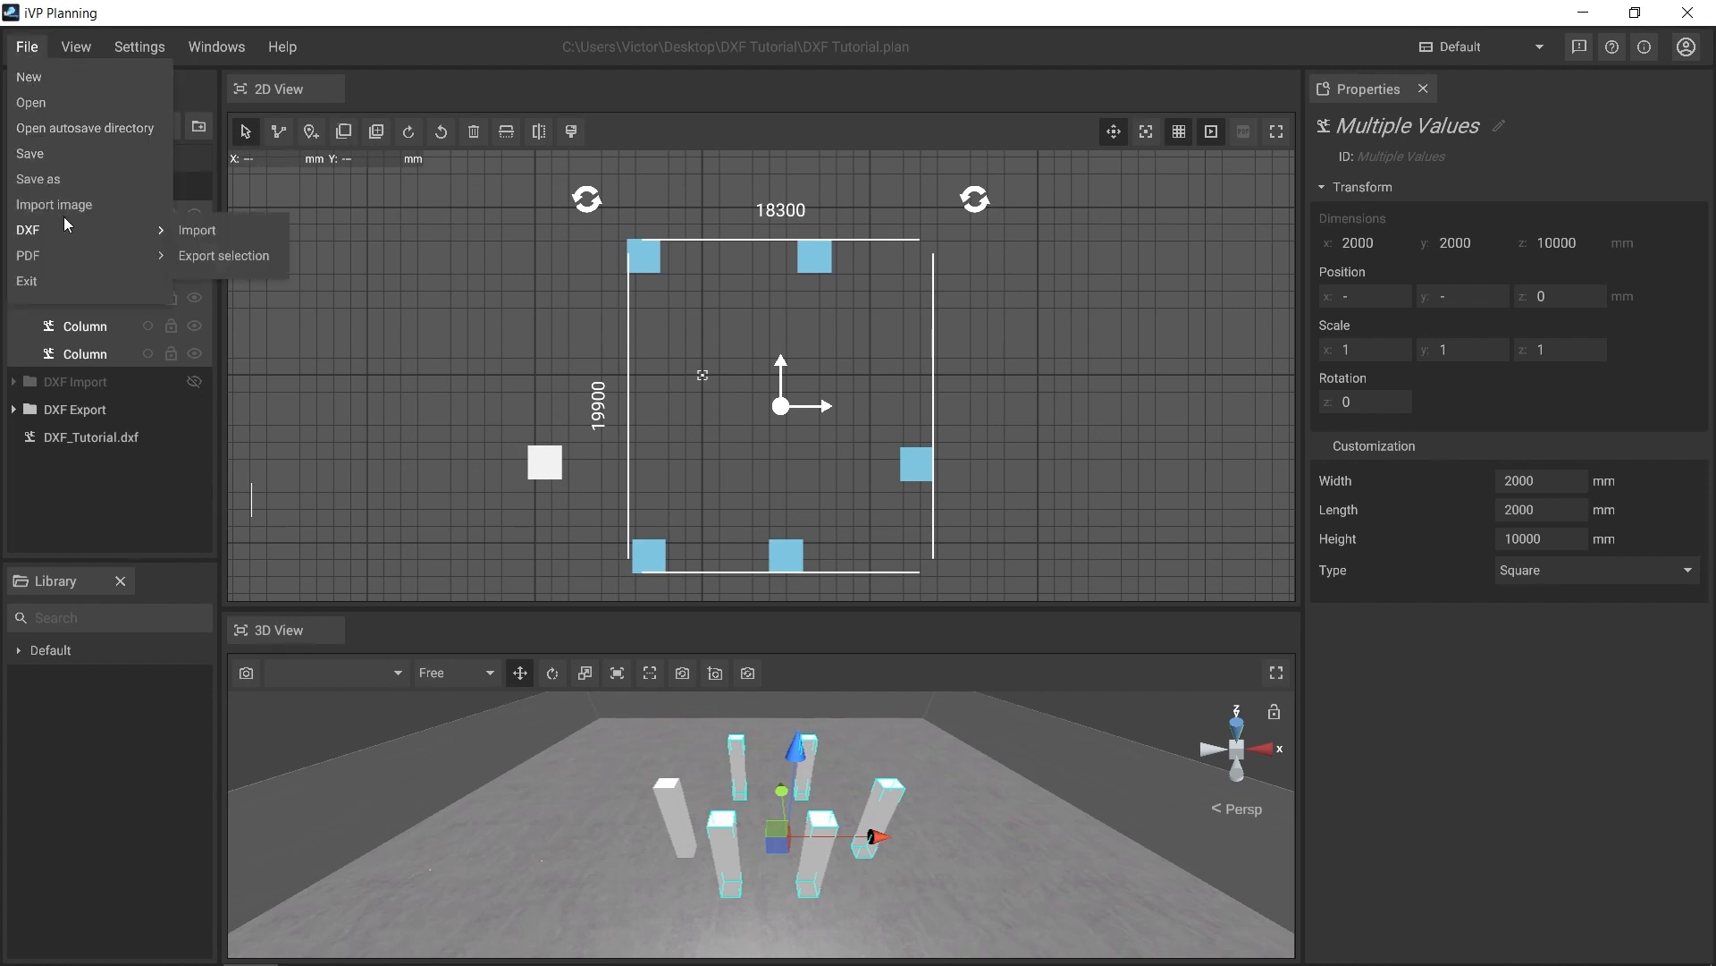
{"action": "left_click", "coordinate": [251, 263]}
{"action": "left_click", "coordinate": [228, 576]}
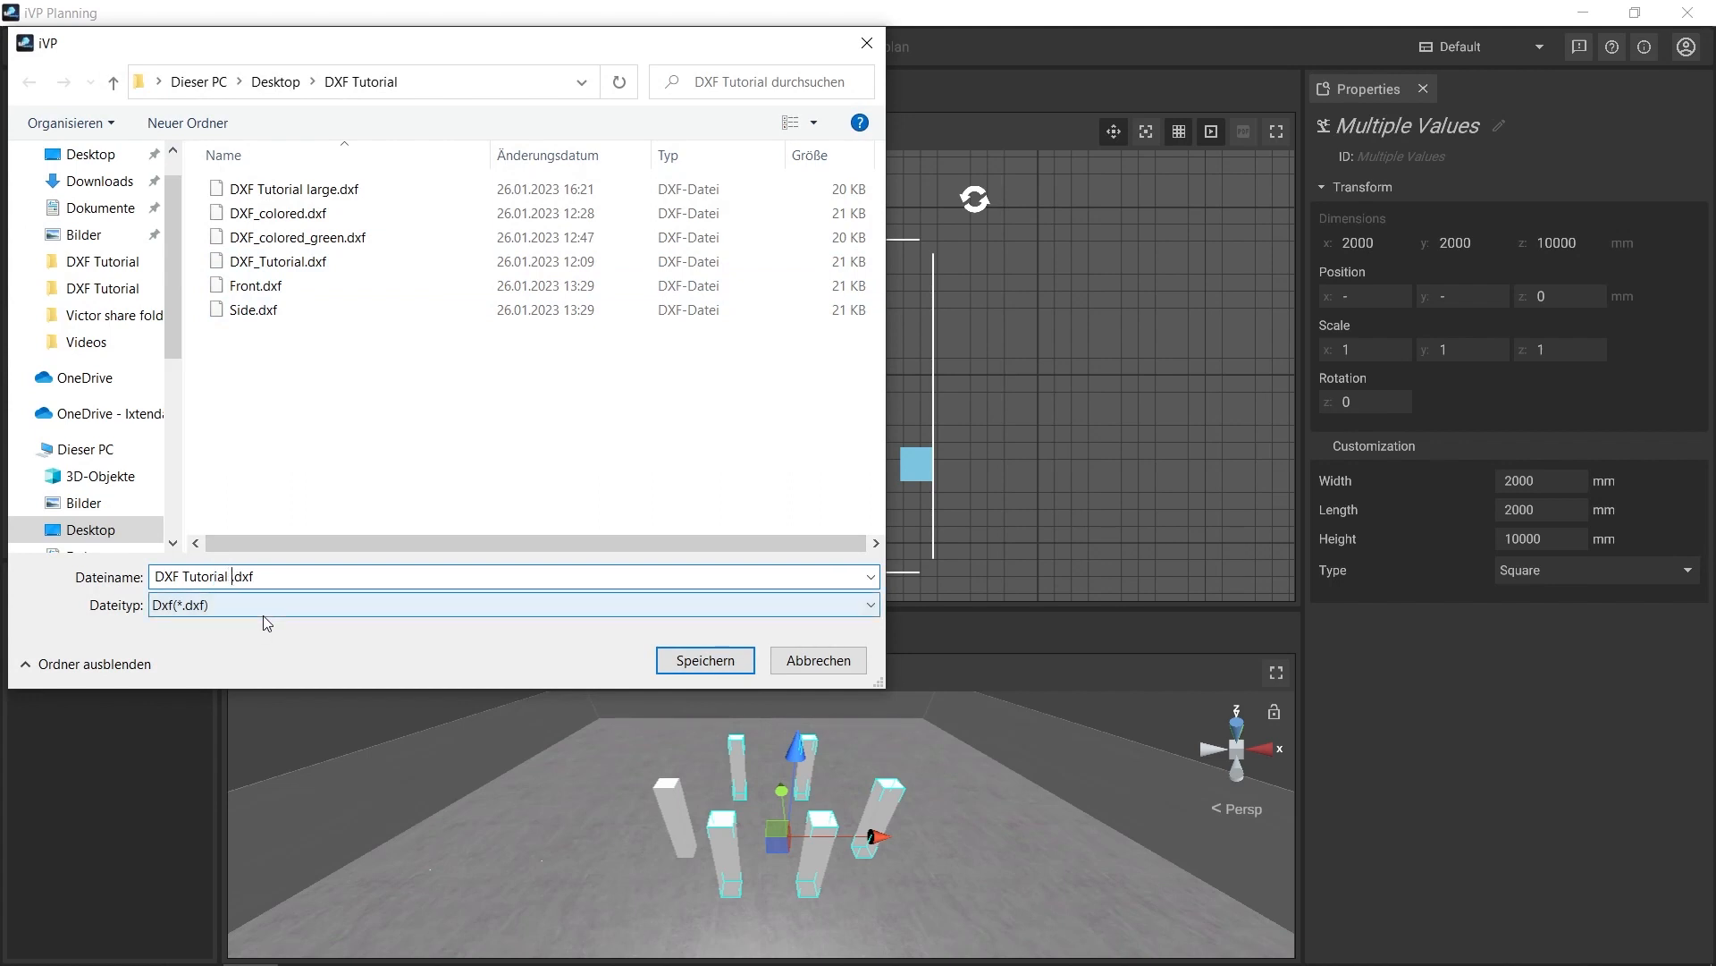
{"action": "type", "text": "TEST"}
{"action": "left_click", "coordinate": [677, 662]}
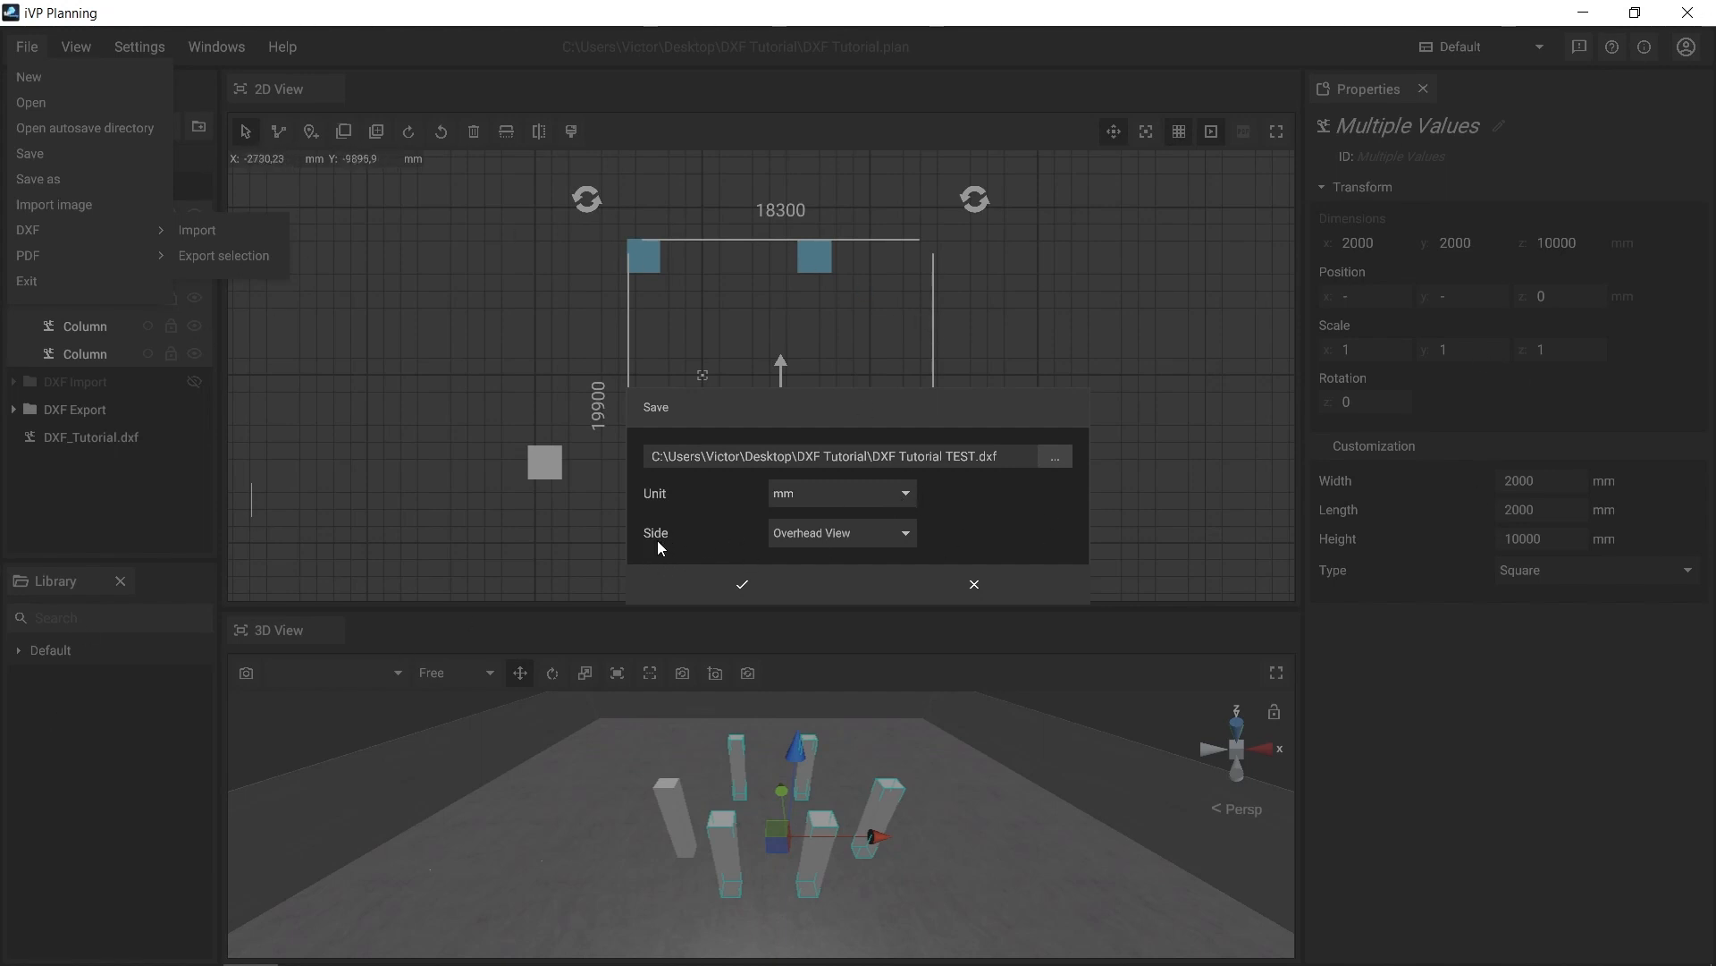
Export the selected columns as an Overhead View with the unit mm
{"action": "left_click", "coordinate": [906, 535]}
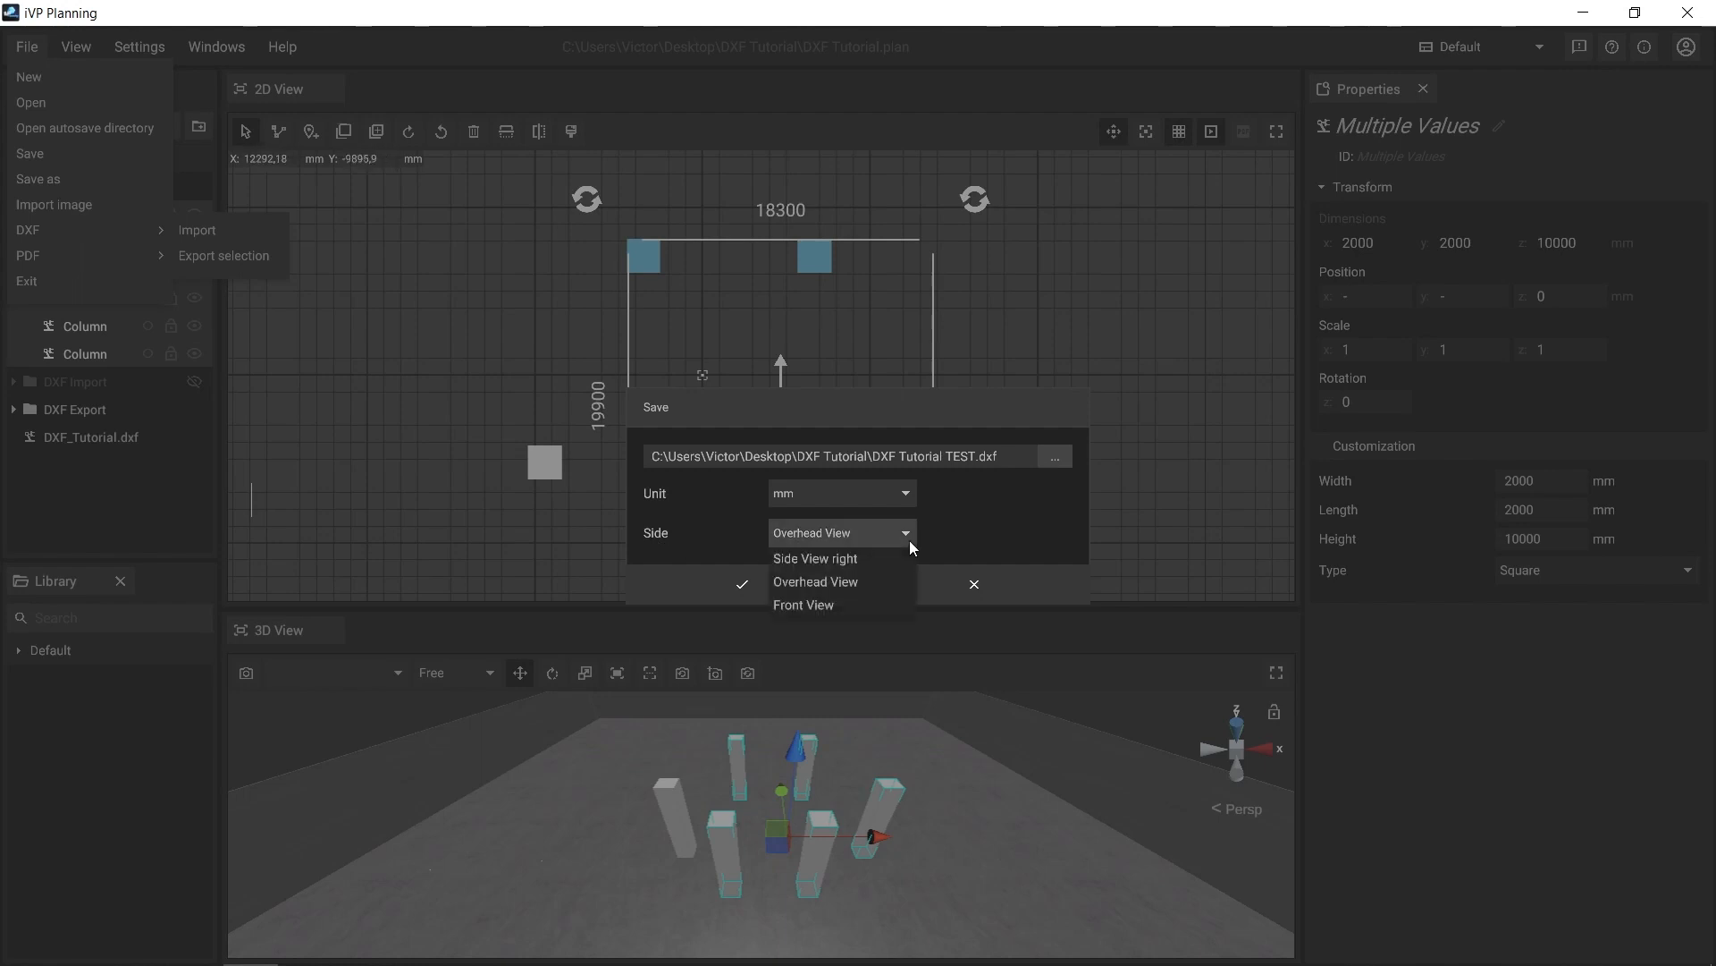
{"action": "left_click", "coordinate": [882, 581]}
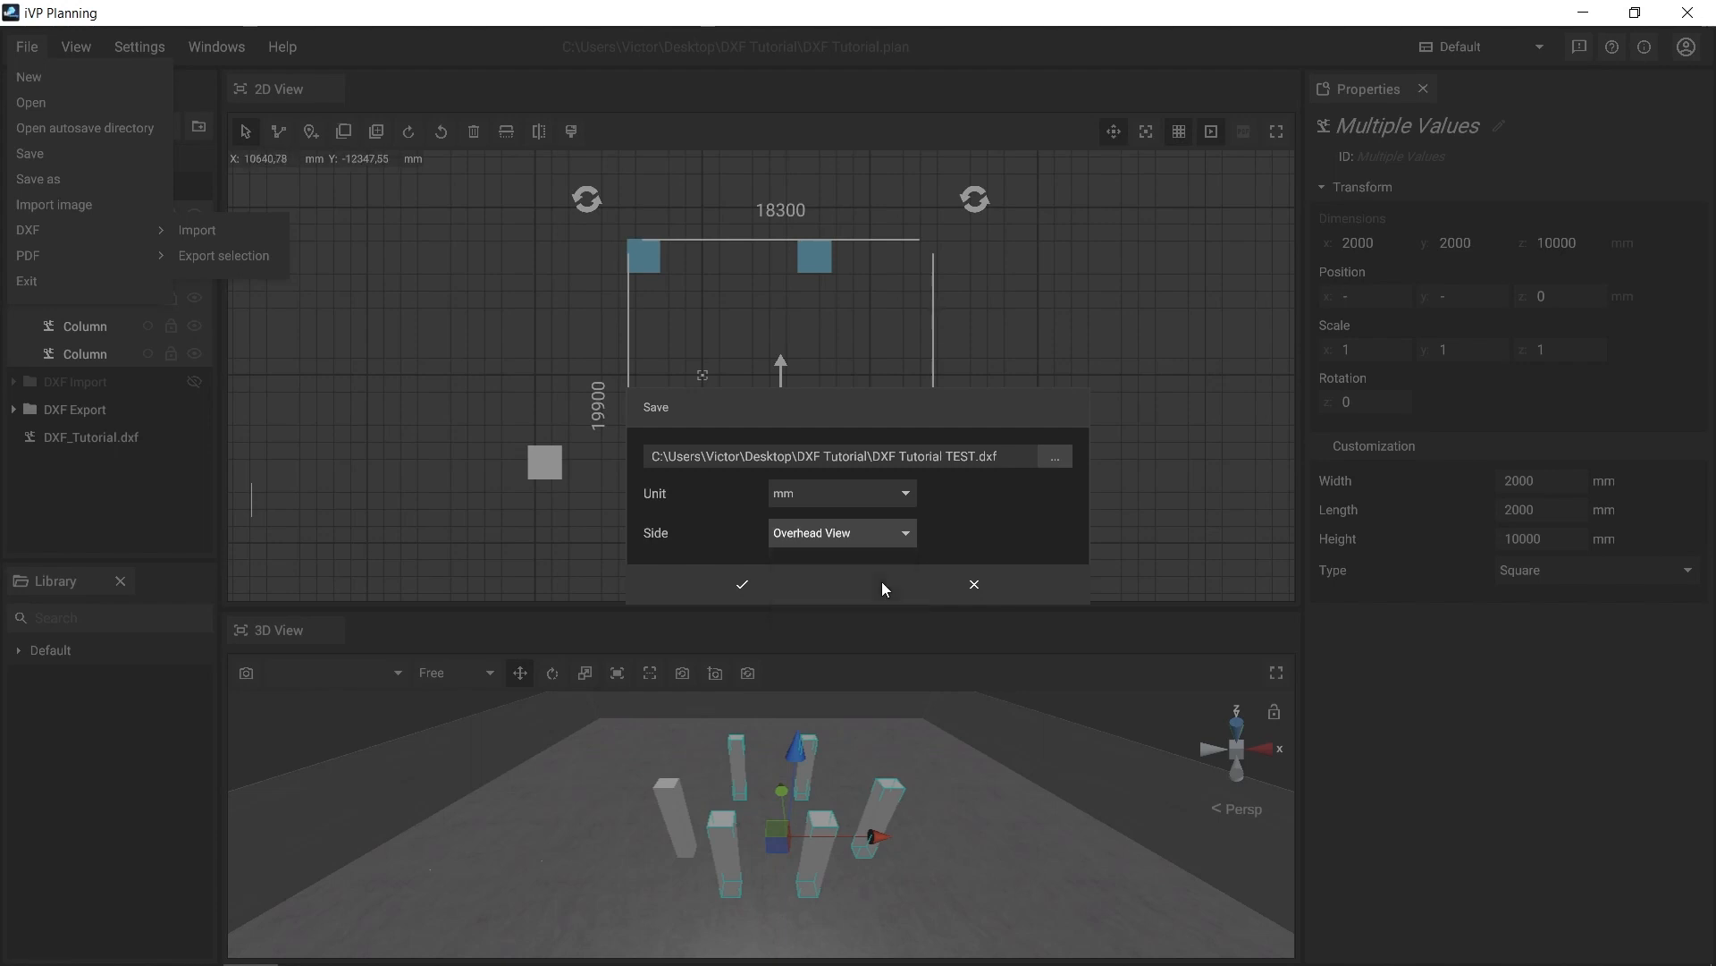
{"action": "left_click", "coordinate": [780, 584]}
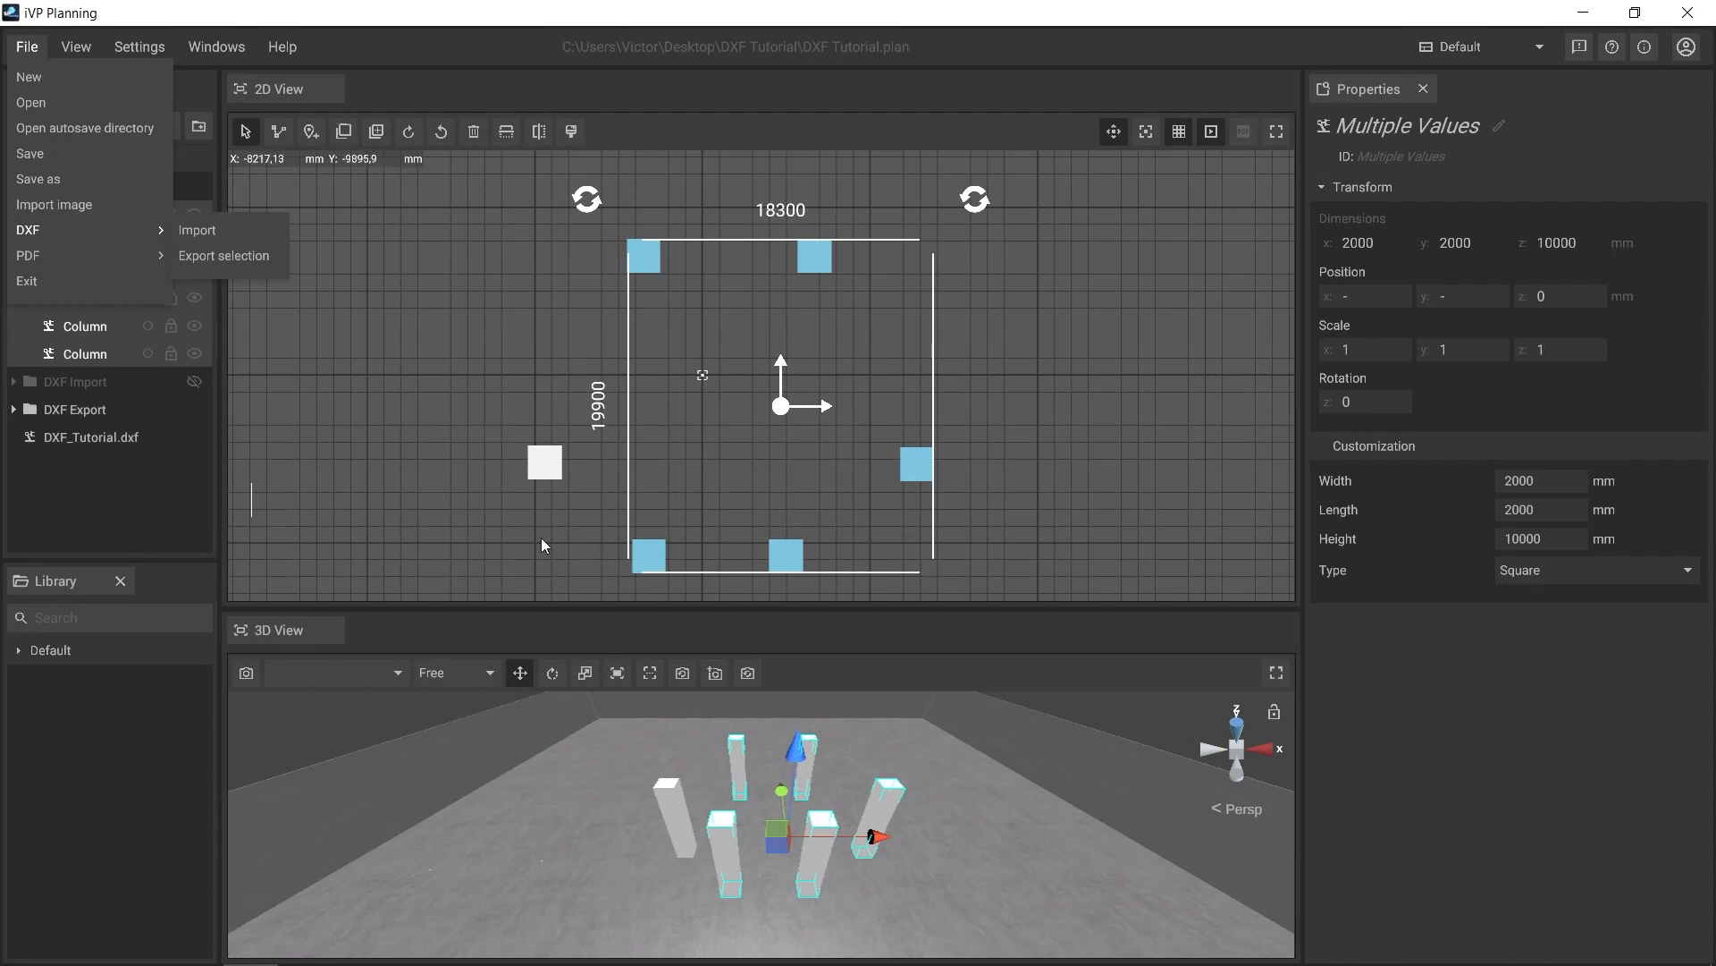
{"action": "left_click", "coordinate": [152, 508]}
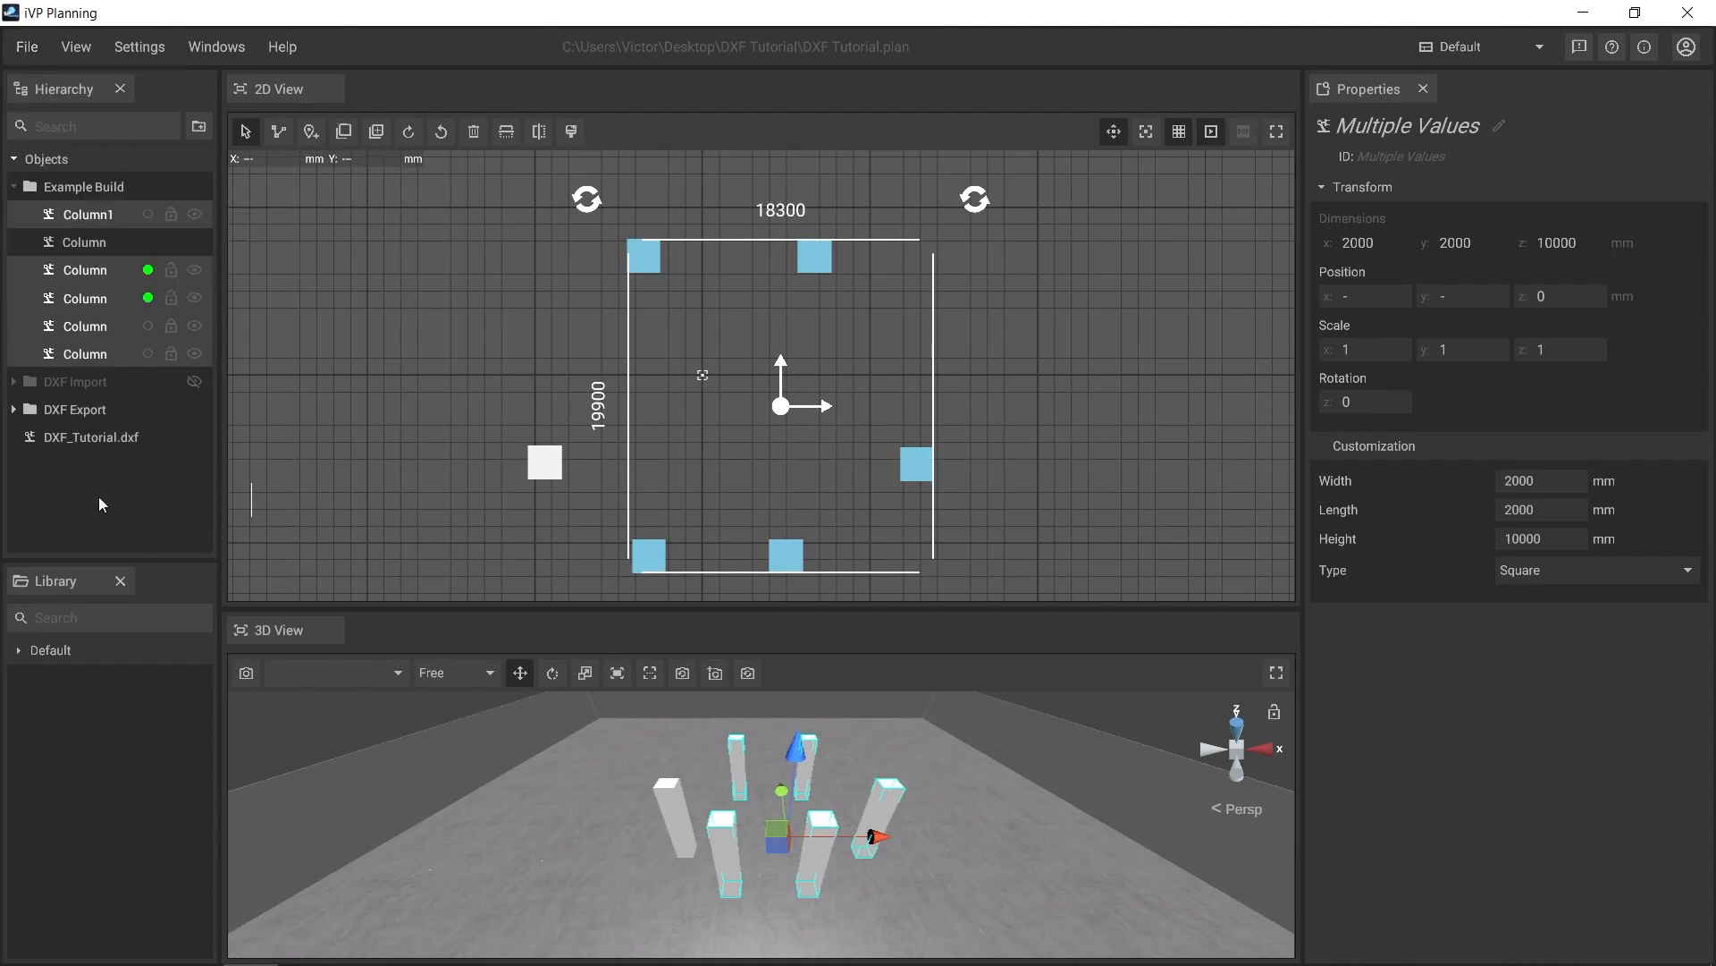
Import DXF Tutorial TEST.dxf as a reference with line width 10 mm, scale 1:1 and unit mm
{"action": "left_click", "coordinate": [27, 47]}
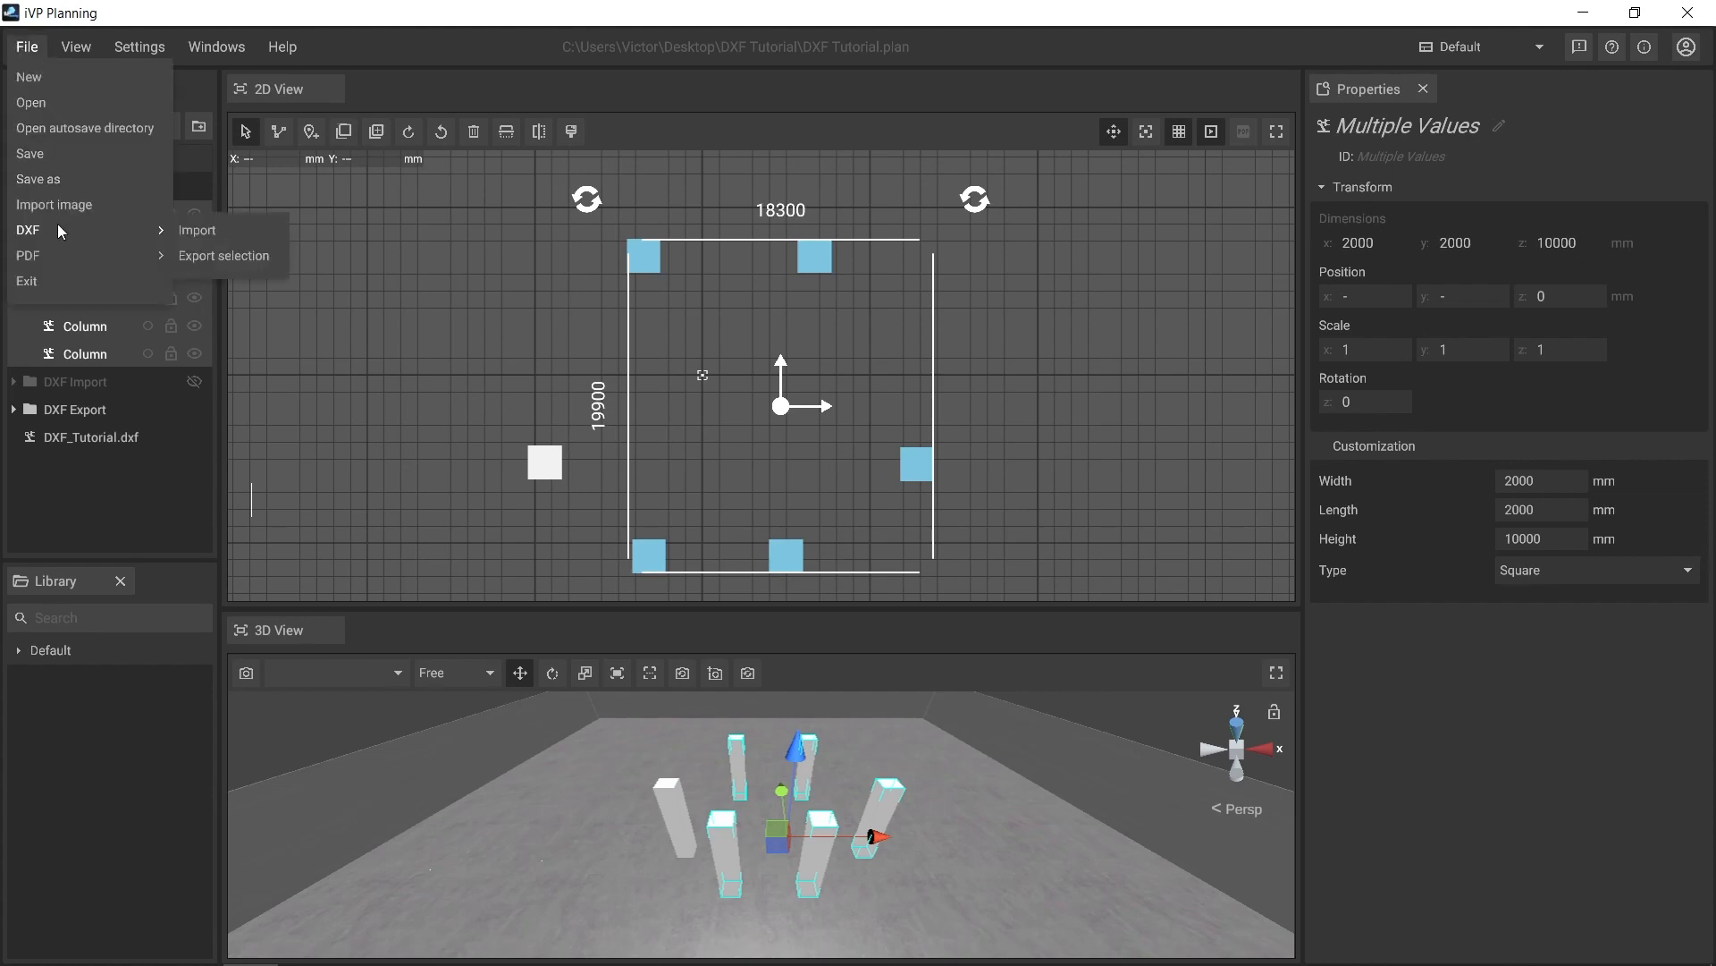
{"action": "left_click", "coordinate": [192, 231]}
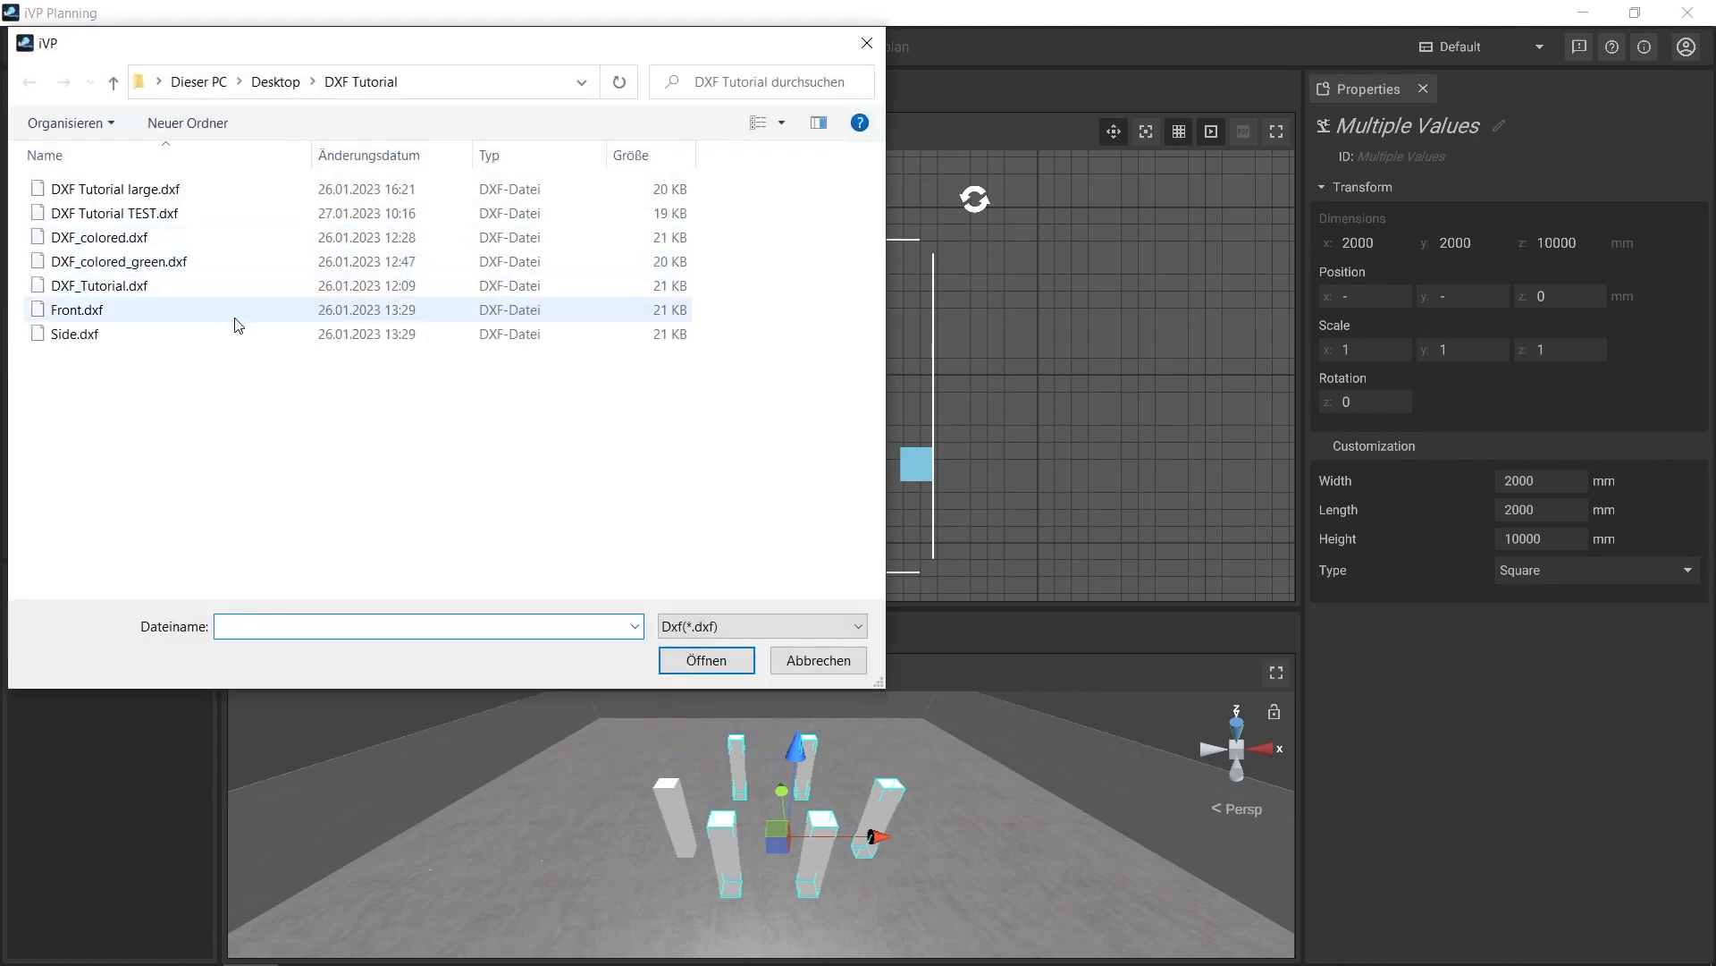
{"action": "left_click", "coordinate": [137, 218]}
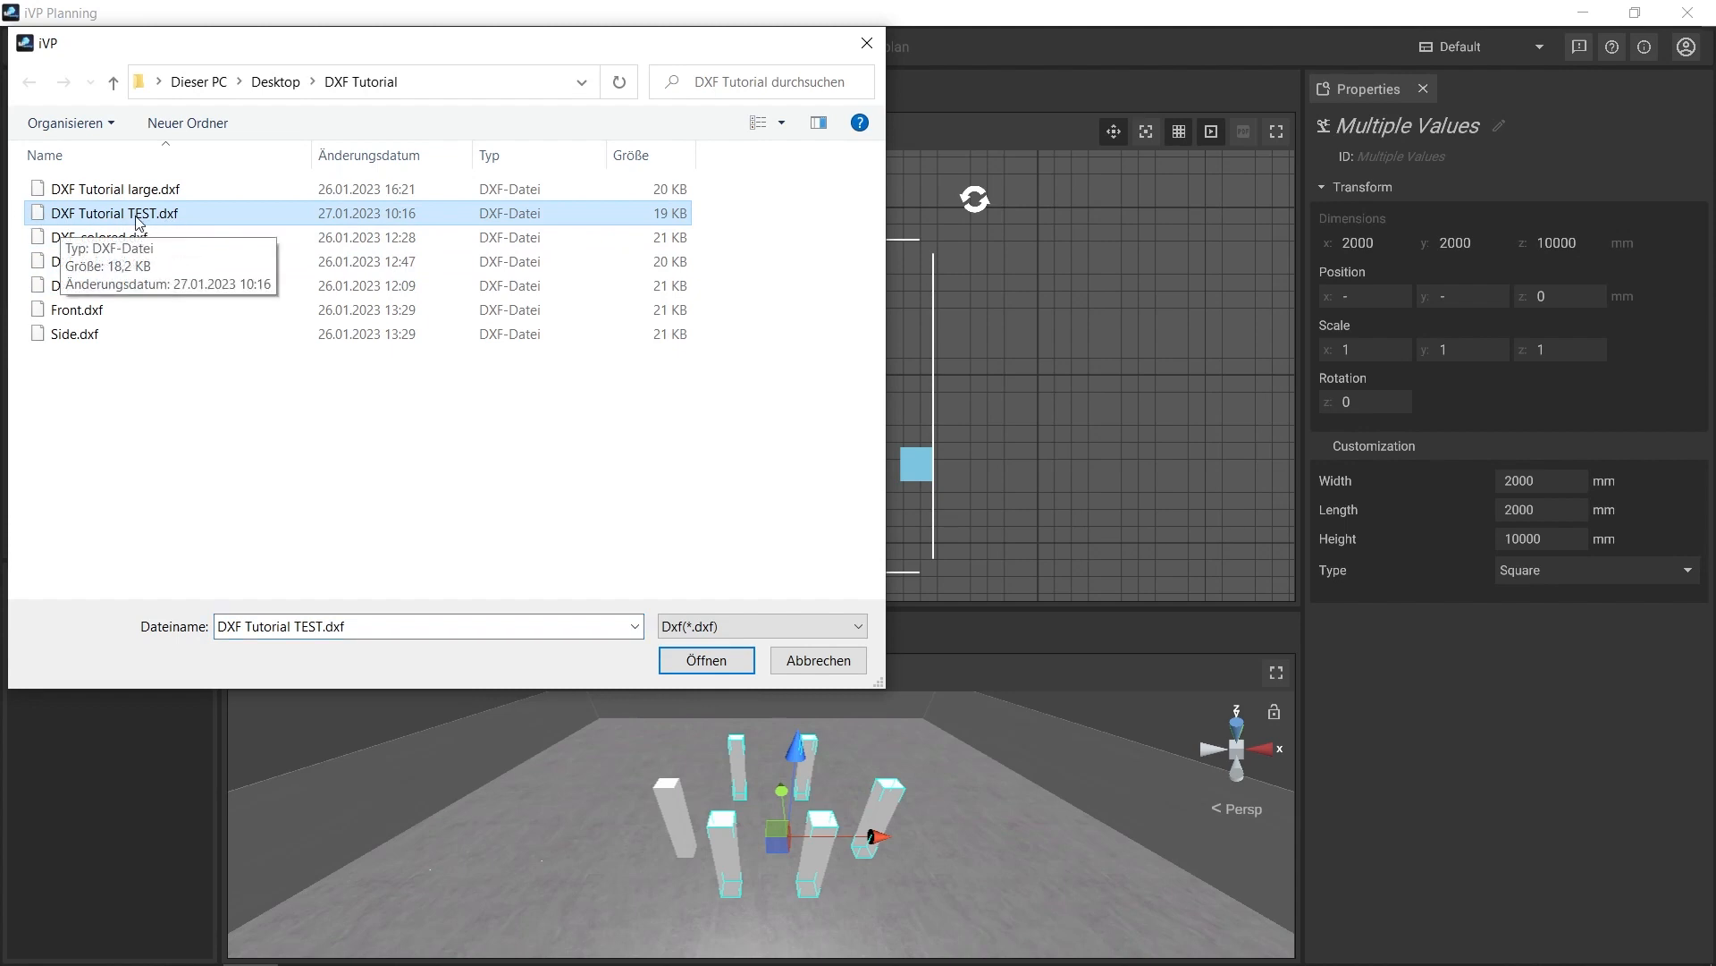
{"action": "left_click", "coordinate": [697, 662]}
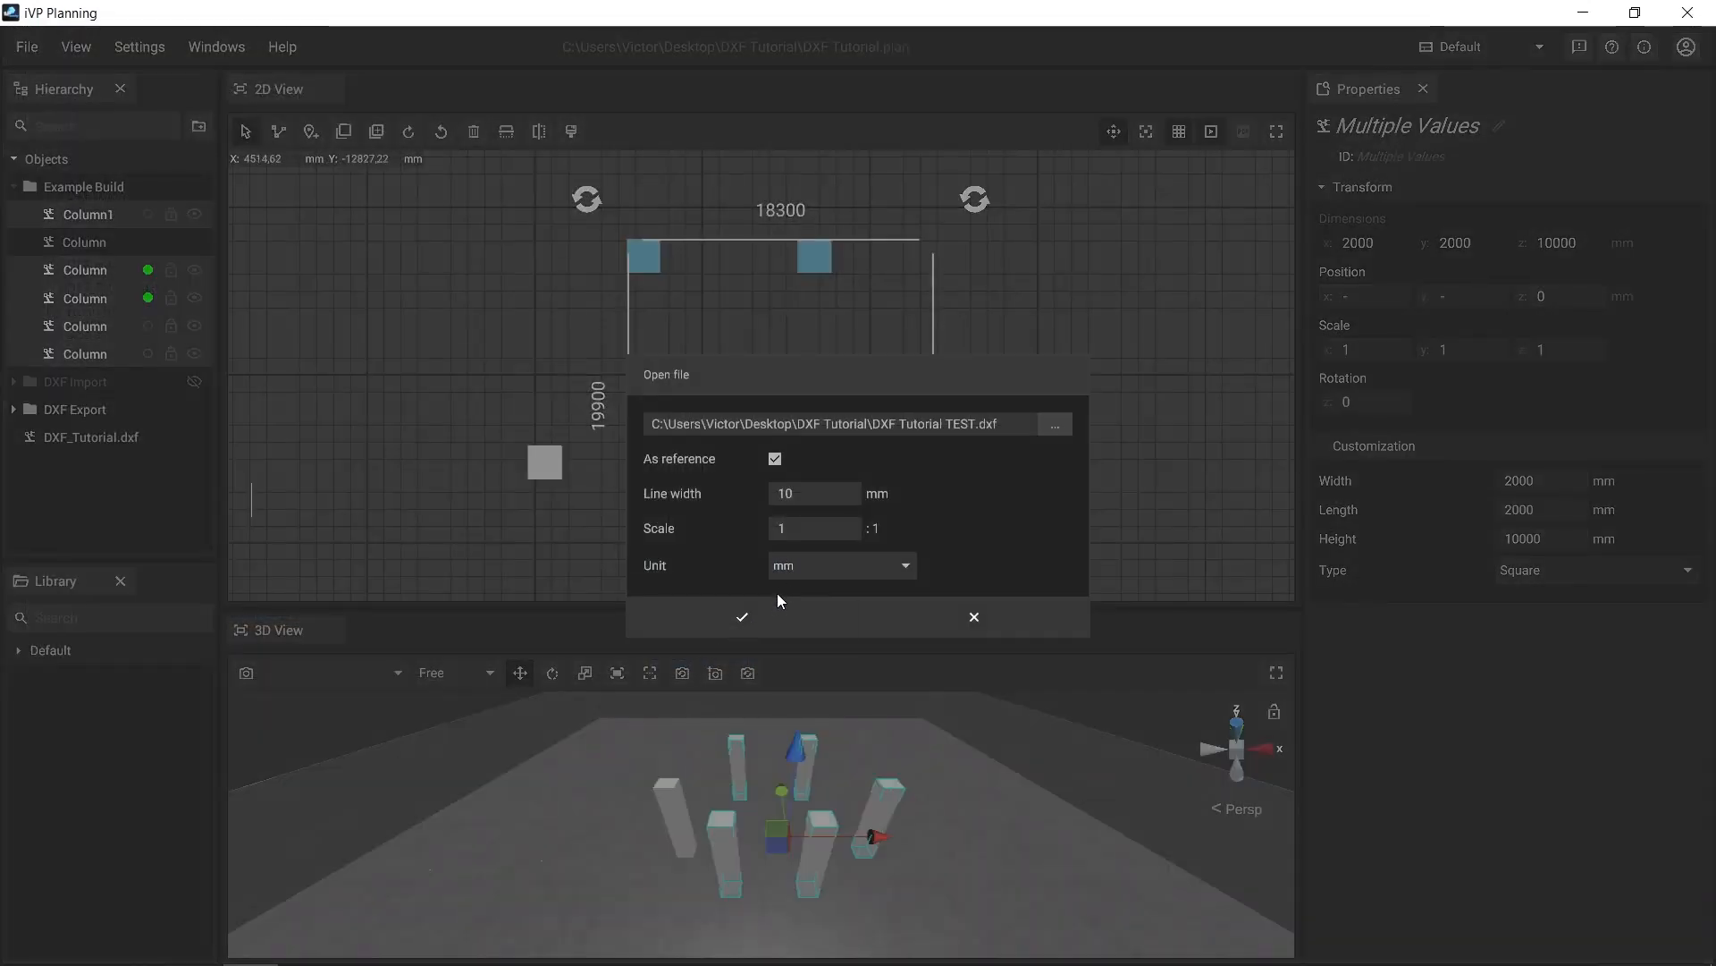
{"action": "left_click", "coordinate": [763, 615]}
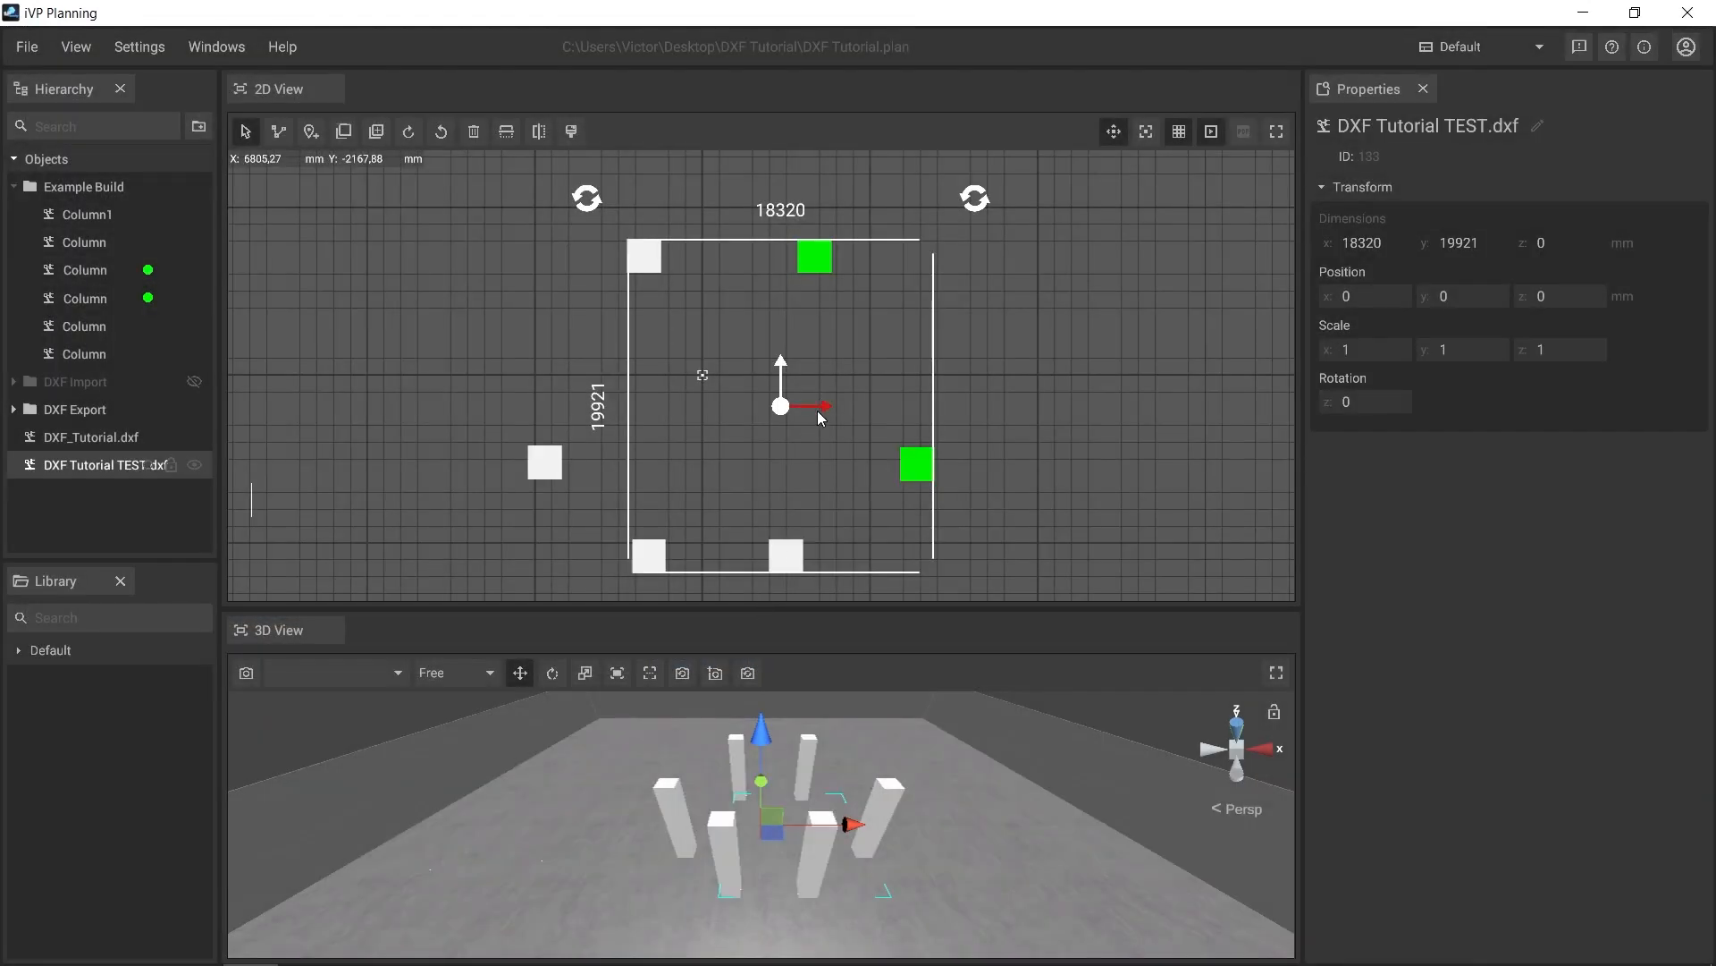
Move the imported drawing beside the columns to about X 13555, Y -45 mm and examine its coloured column outline in 3D
{"action": "left_click_drag", "start_coordinate": [938, 418], "coordinate": [1021, 414]}
{"action": "scroll", "coordinate": [1021, 414], "scroll_direction": "up", "scroll_amount": 2}
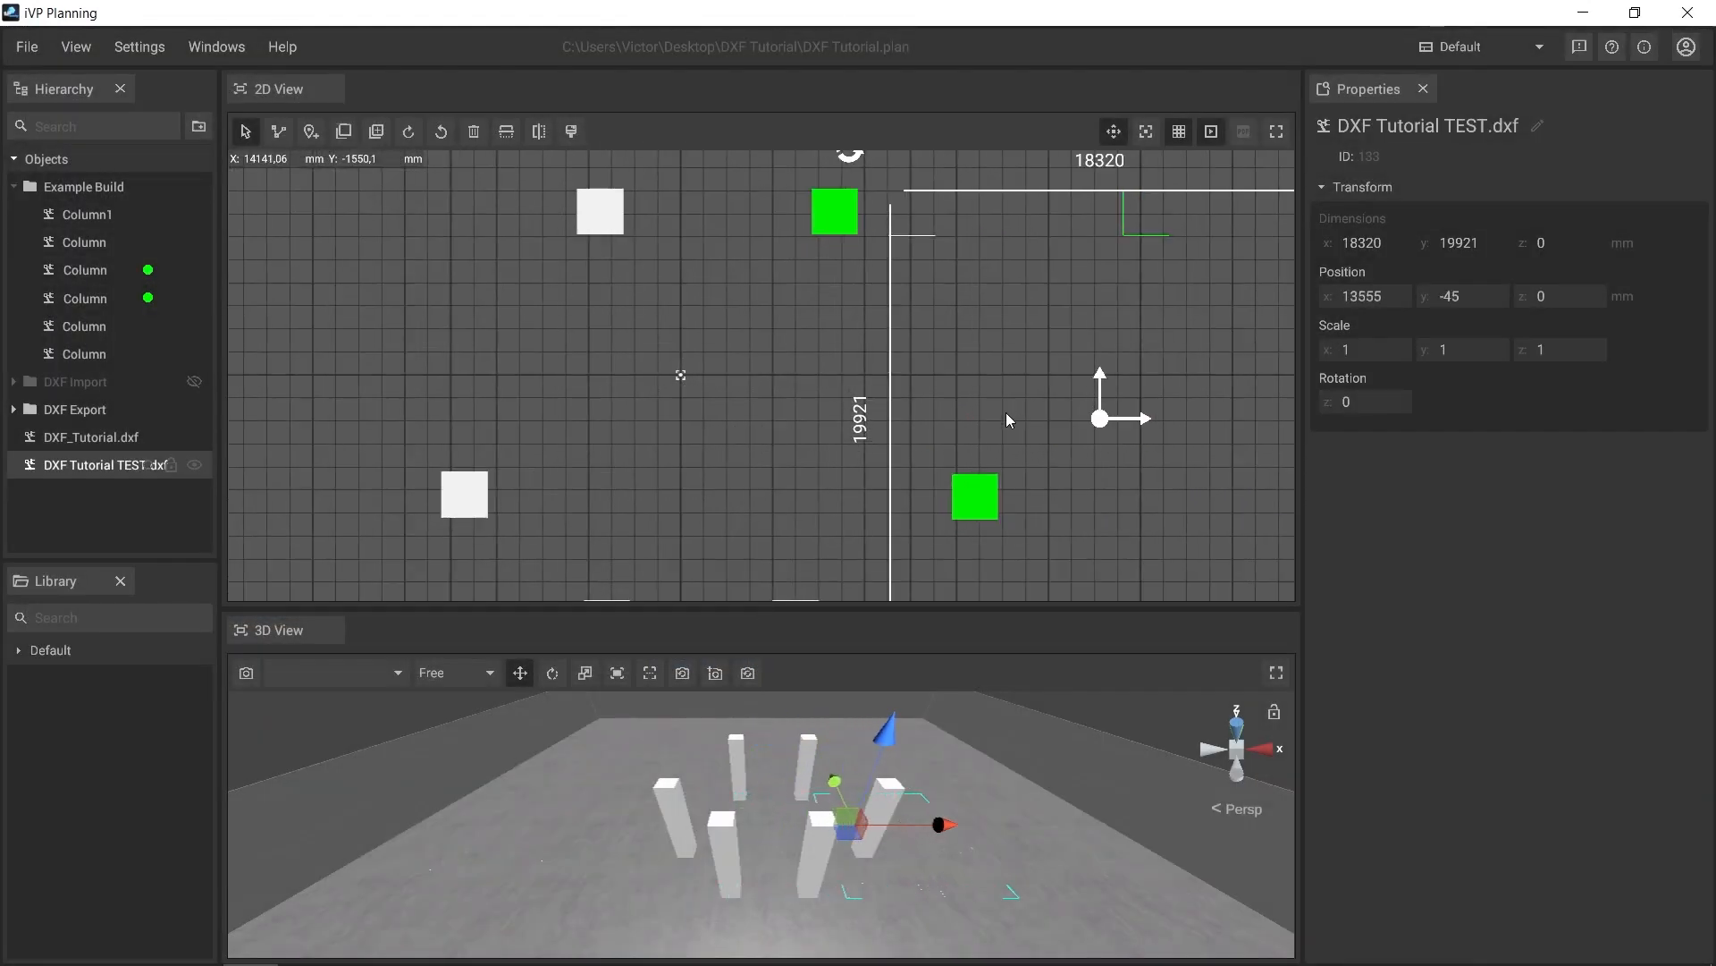
{"action": "scroll", "coordinate": [970, 794], "scroll_direction": "up", "scroll_amount": 5}
{"action": "middle_click_drag", "start_coordinate": [1025, 828], "coordinate": [559, 721]}
{"action": "scroll", "coordinate": [651, 749], "scroll_direction": "up", "scroll_amount": 3}
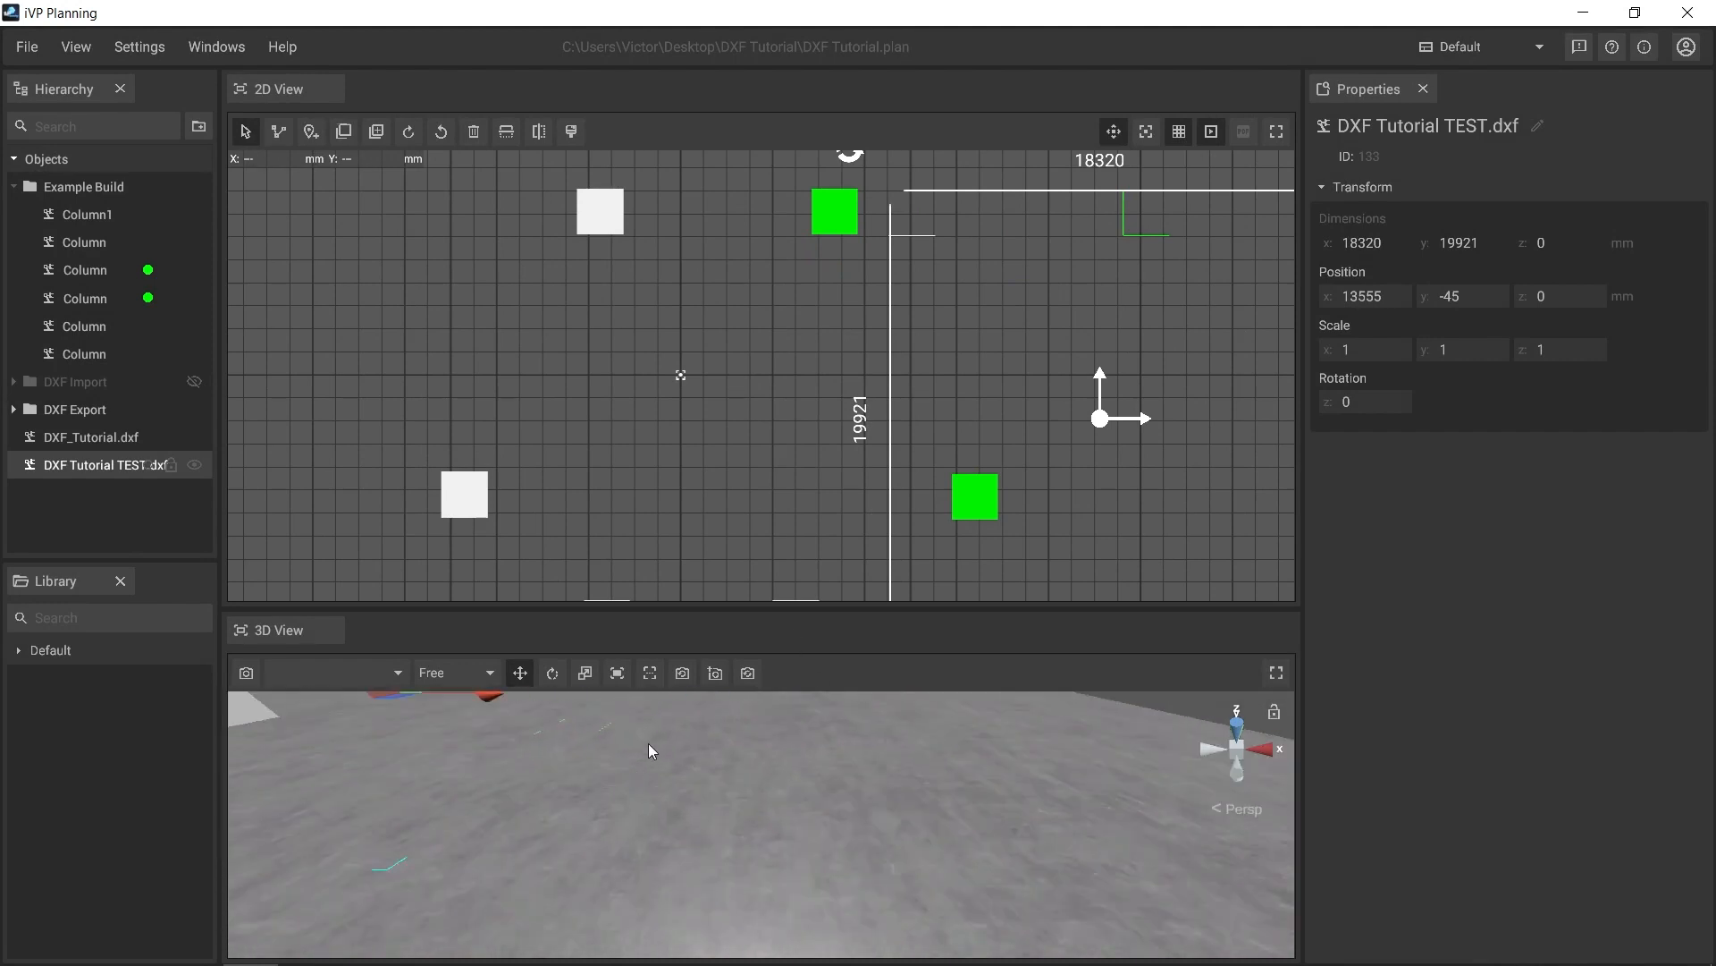
{"action": "middle_click_drag", "start_coordinate": [651, 751], "coordinate": [857, 930]}
{"action": "right_click_drag", "start_coordinate": [851, 832], "coordinate": [573, 873]}
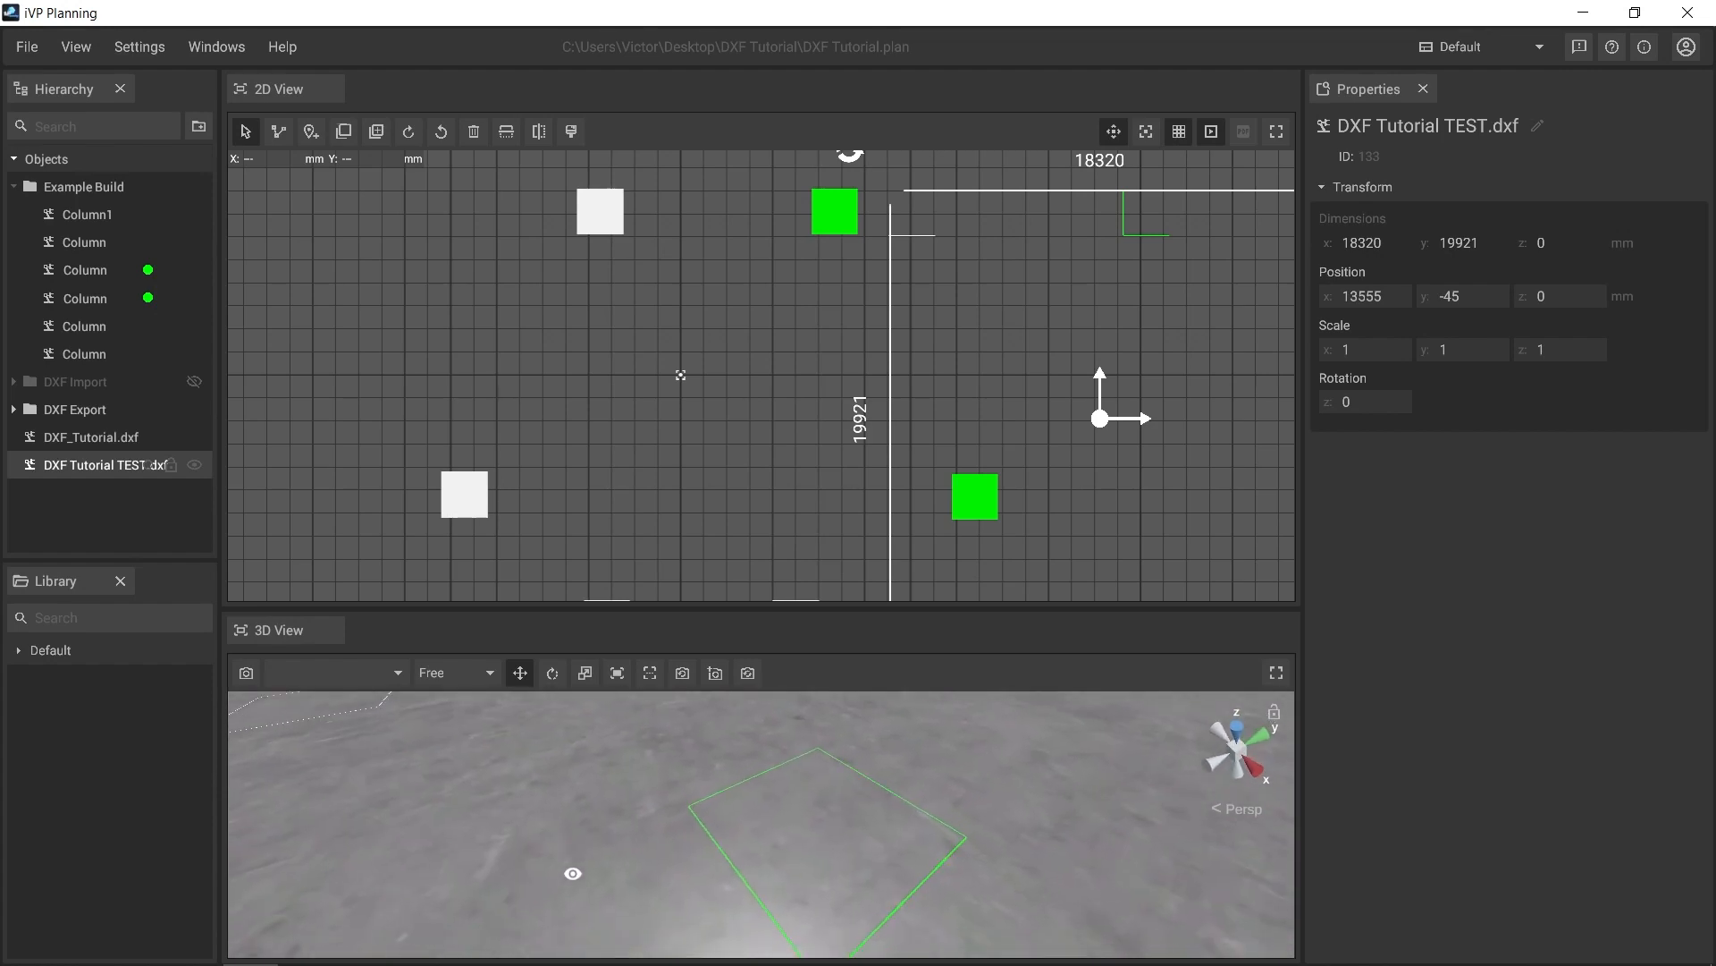
{"action": "scroll", "coordinate": [930, 461], "scroll_direction": "down", "scroll_amount": 2}
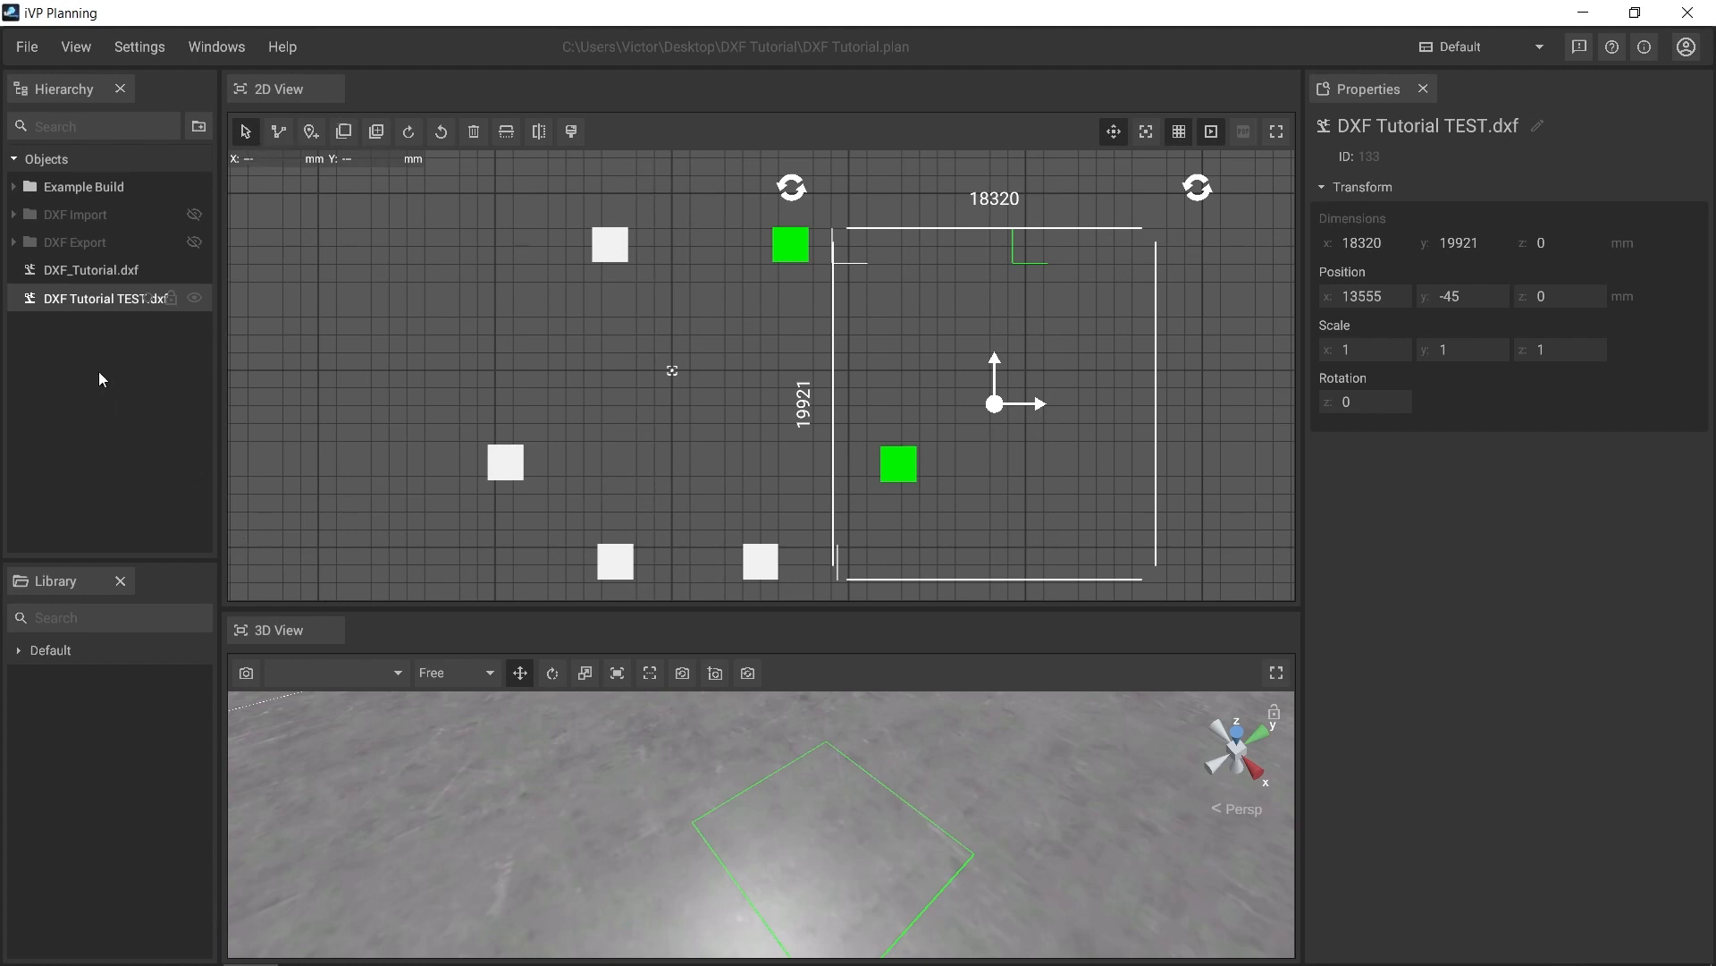
Expand and show the DXF Export folder, and hide the Example Build folder and DXF Tutorial TEST.dxf
{"action": "left_click", "coordinate": [16, 244]}
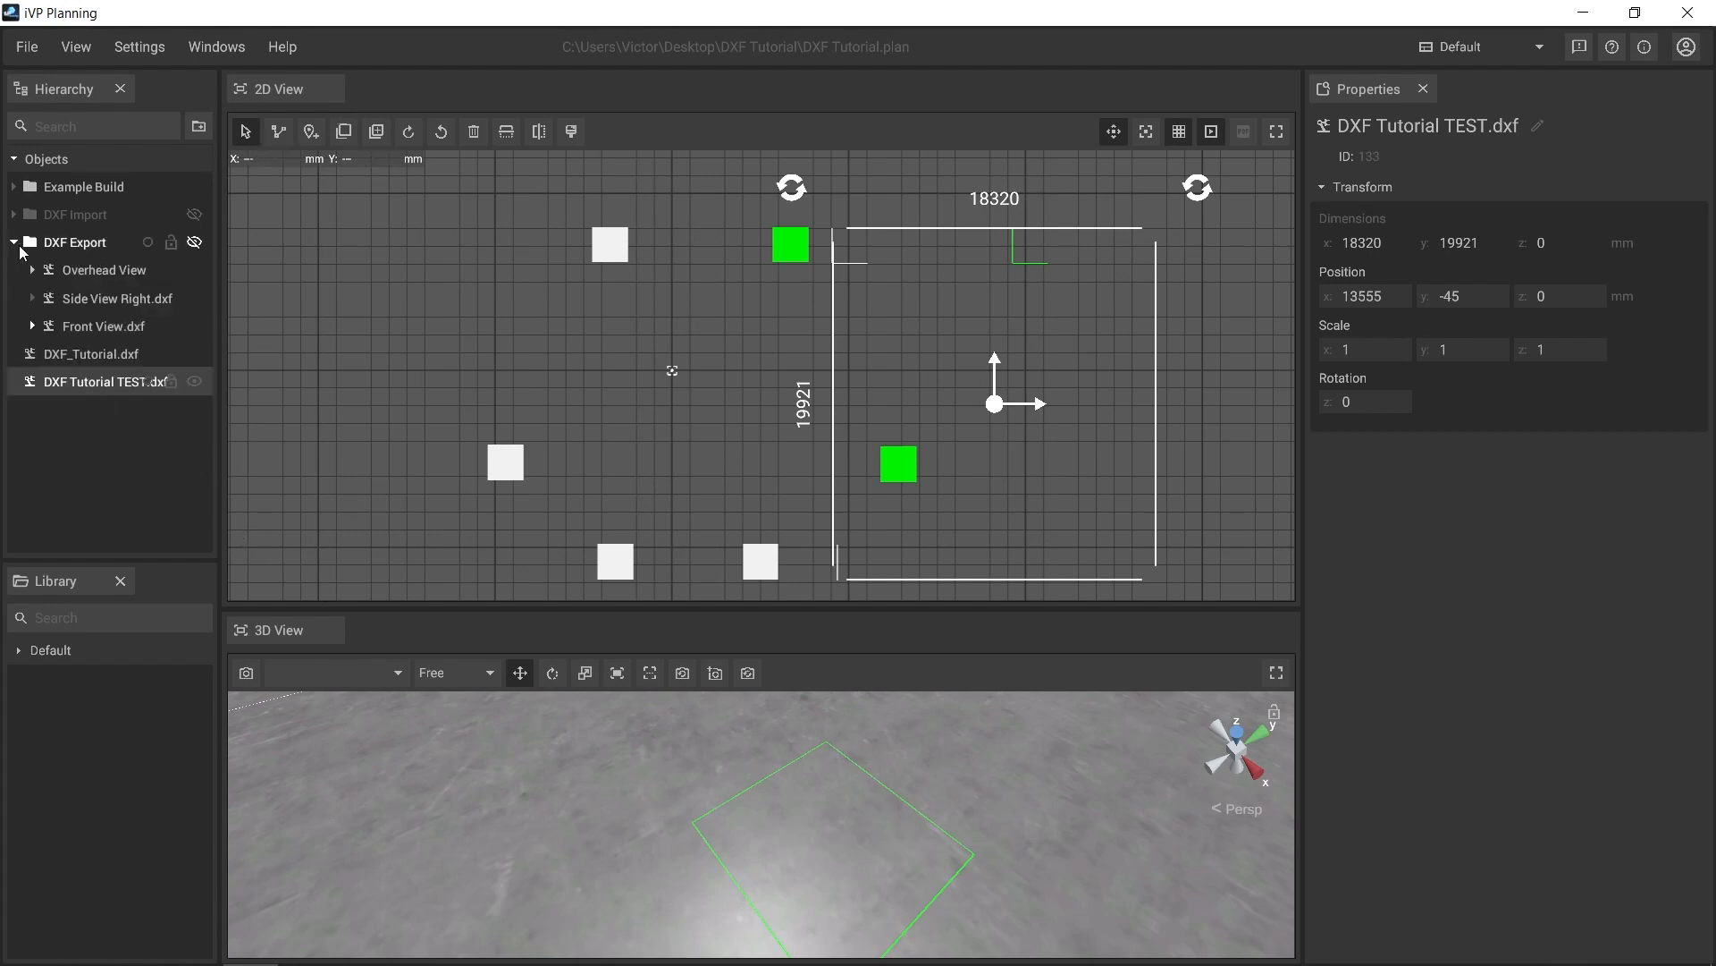
{"action": "left_click", "coordinate": [196, 245]}
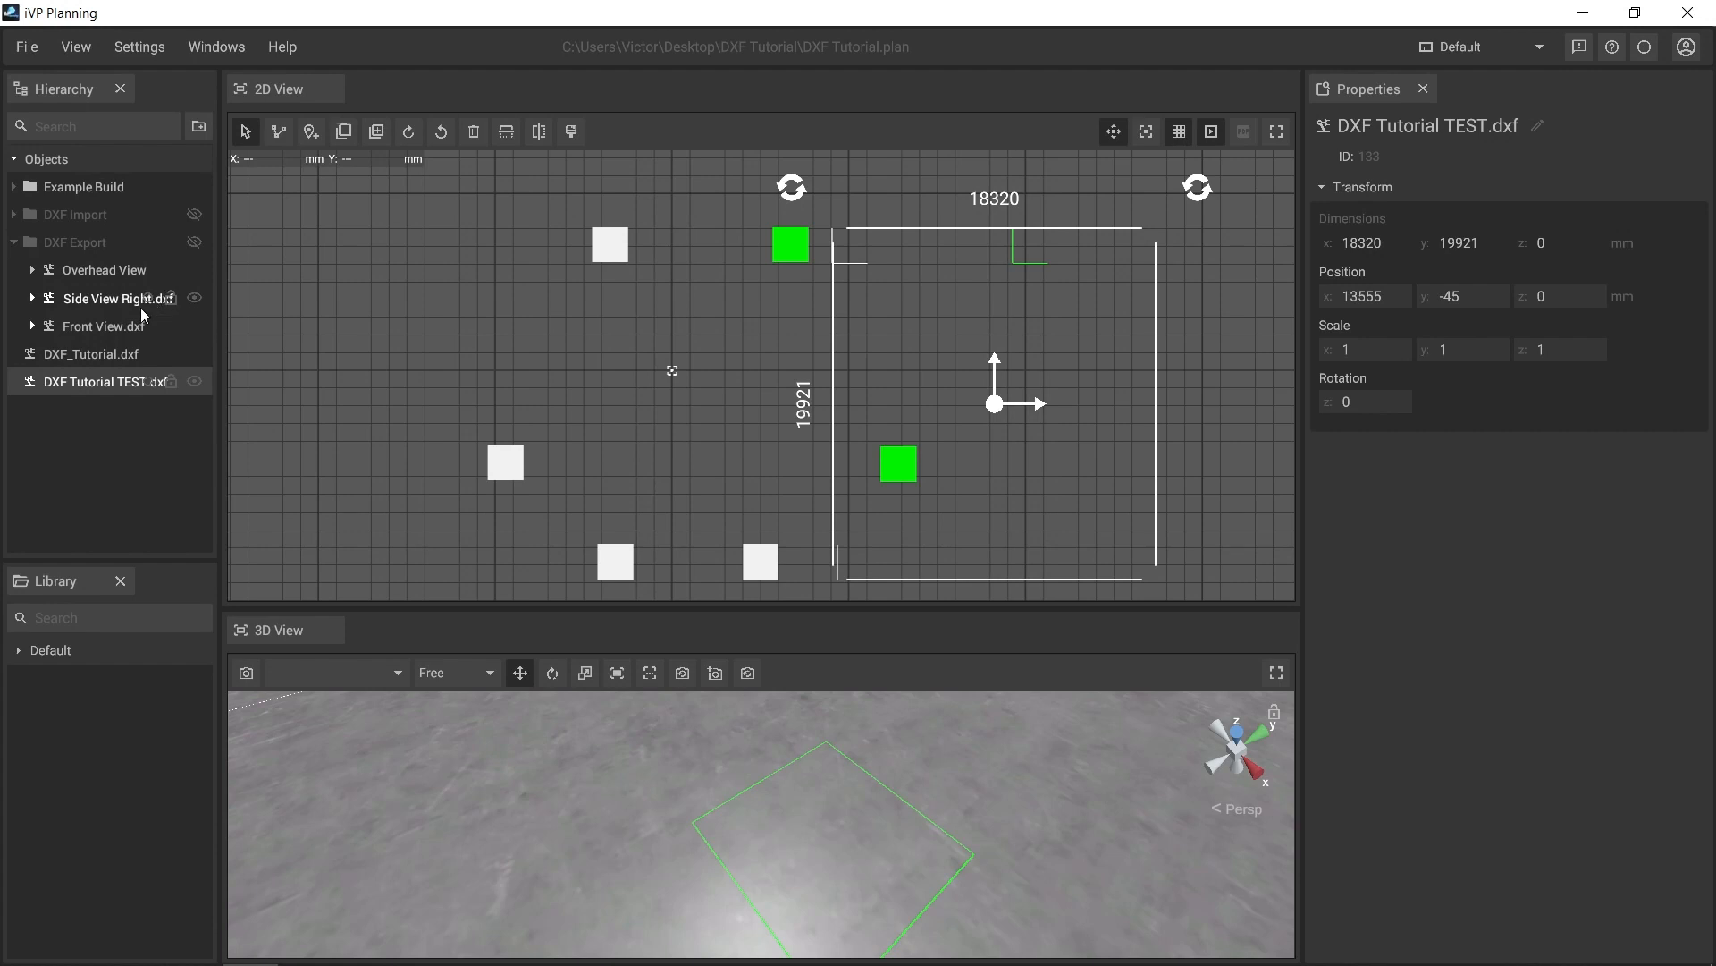
{"action": "left_click", "coordinate": [195, 244]}
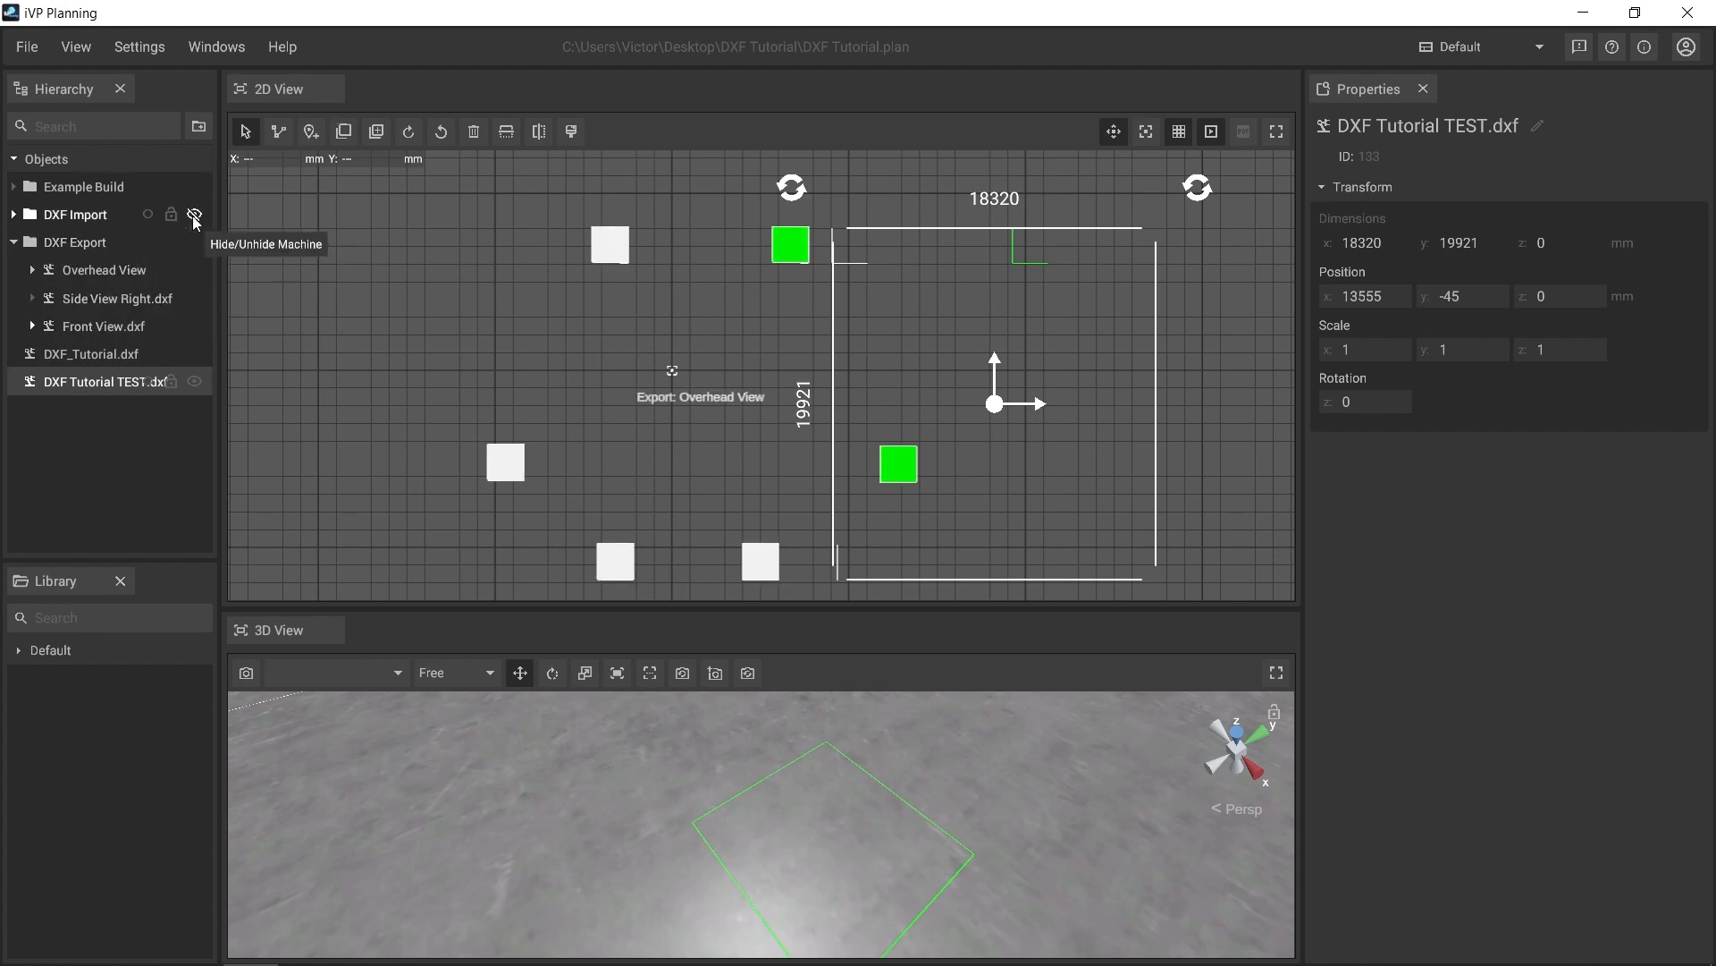
{"action": "left_click", "coordinate": [194, 187]}
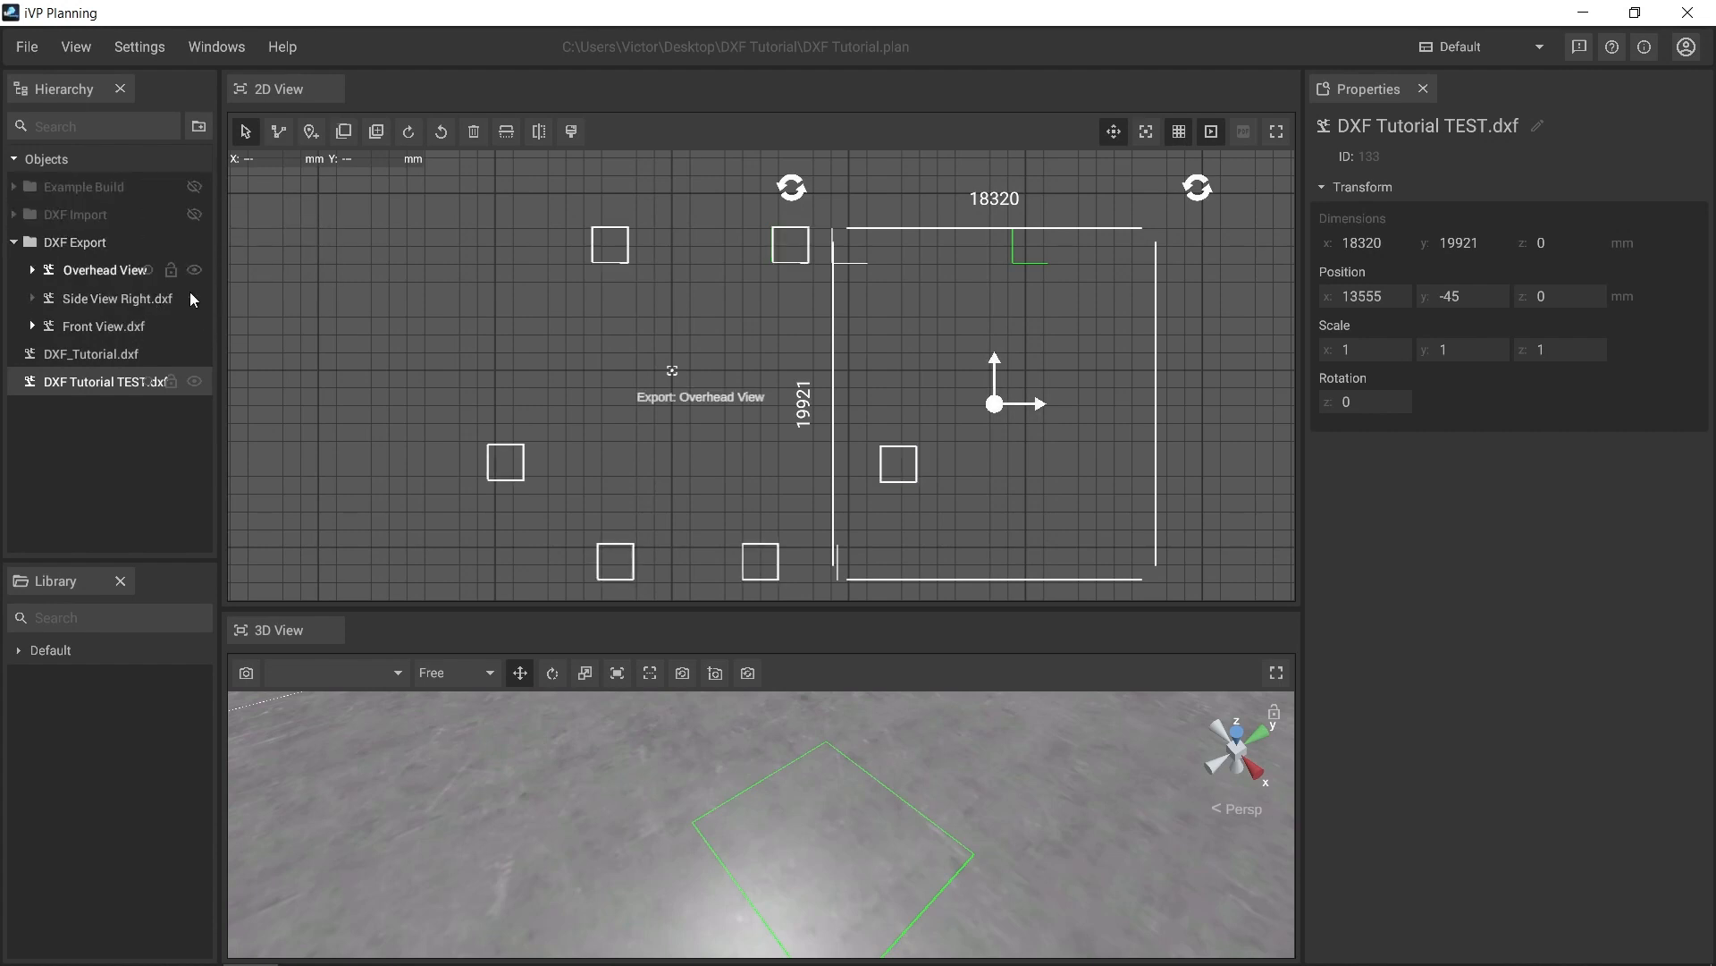
{"action": "left_click", "coordinate": [196, 358]}
{"action": "left_click", "coordinate": [202, 381]}
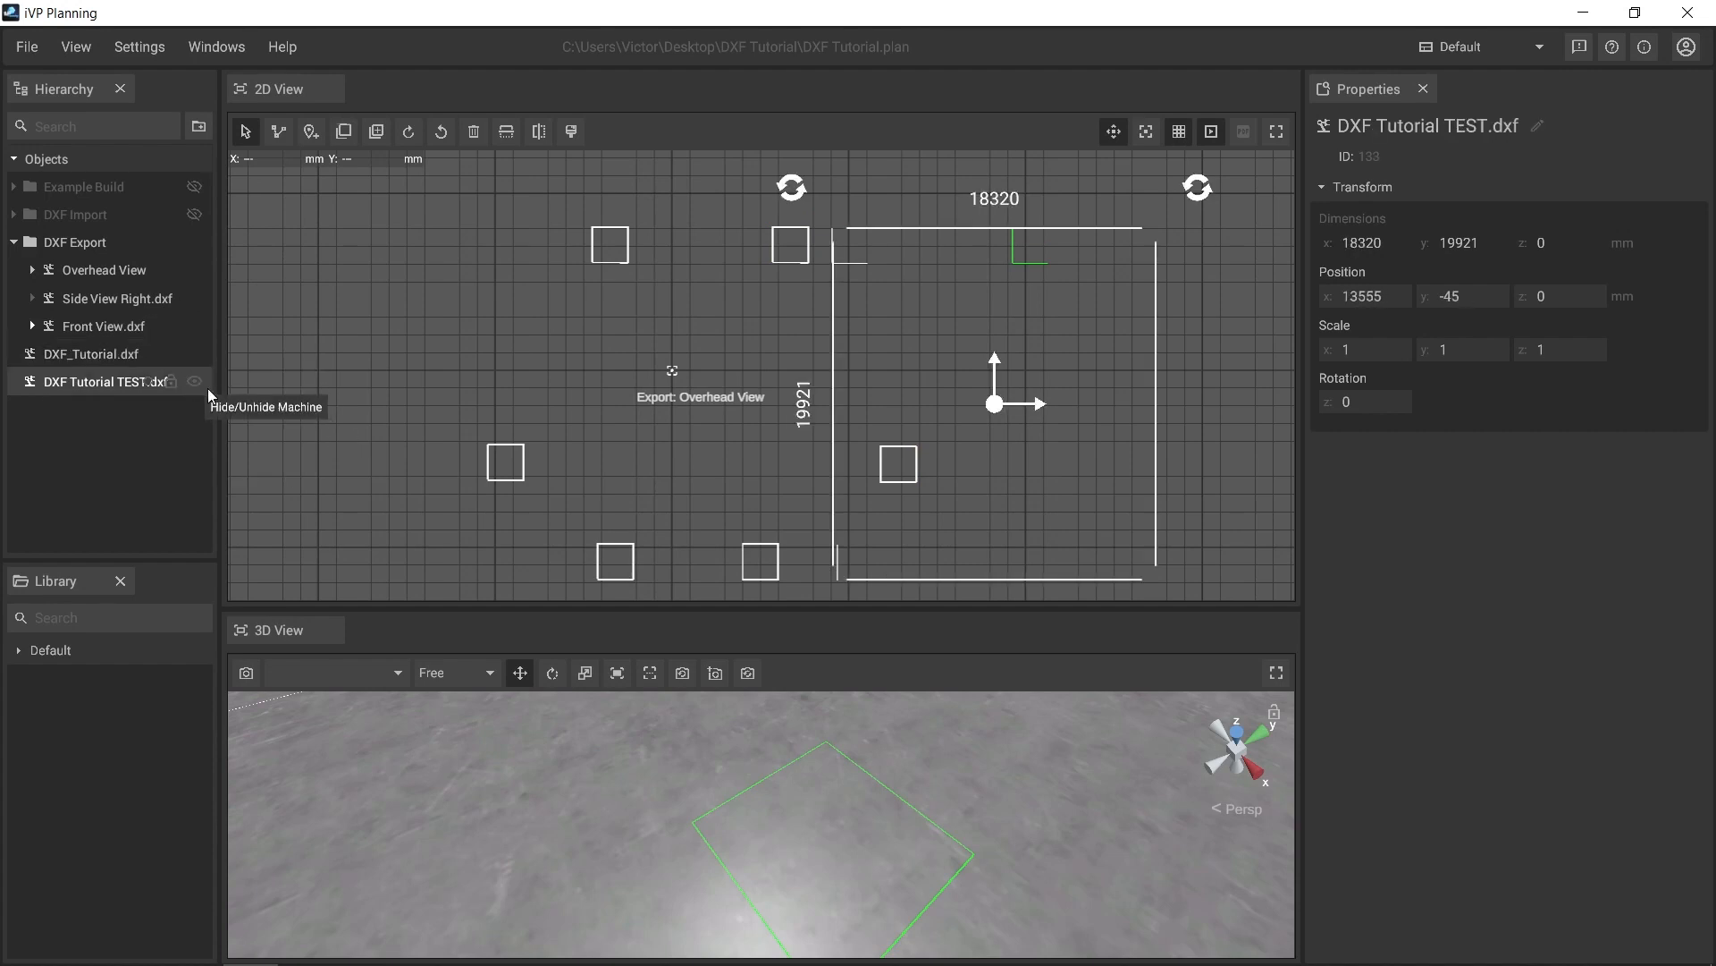
{"action": "left_click", "coordinate": [195, 383]}
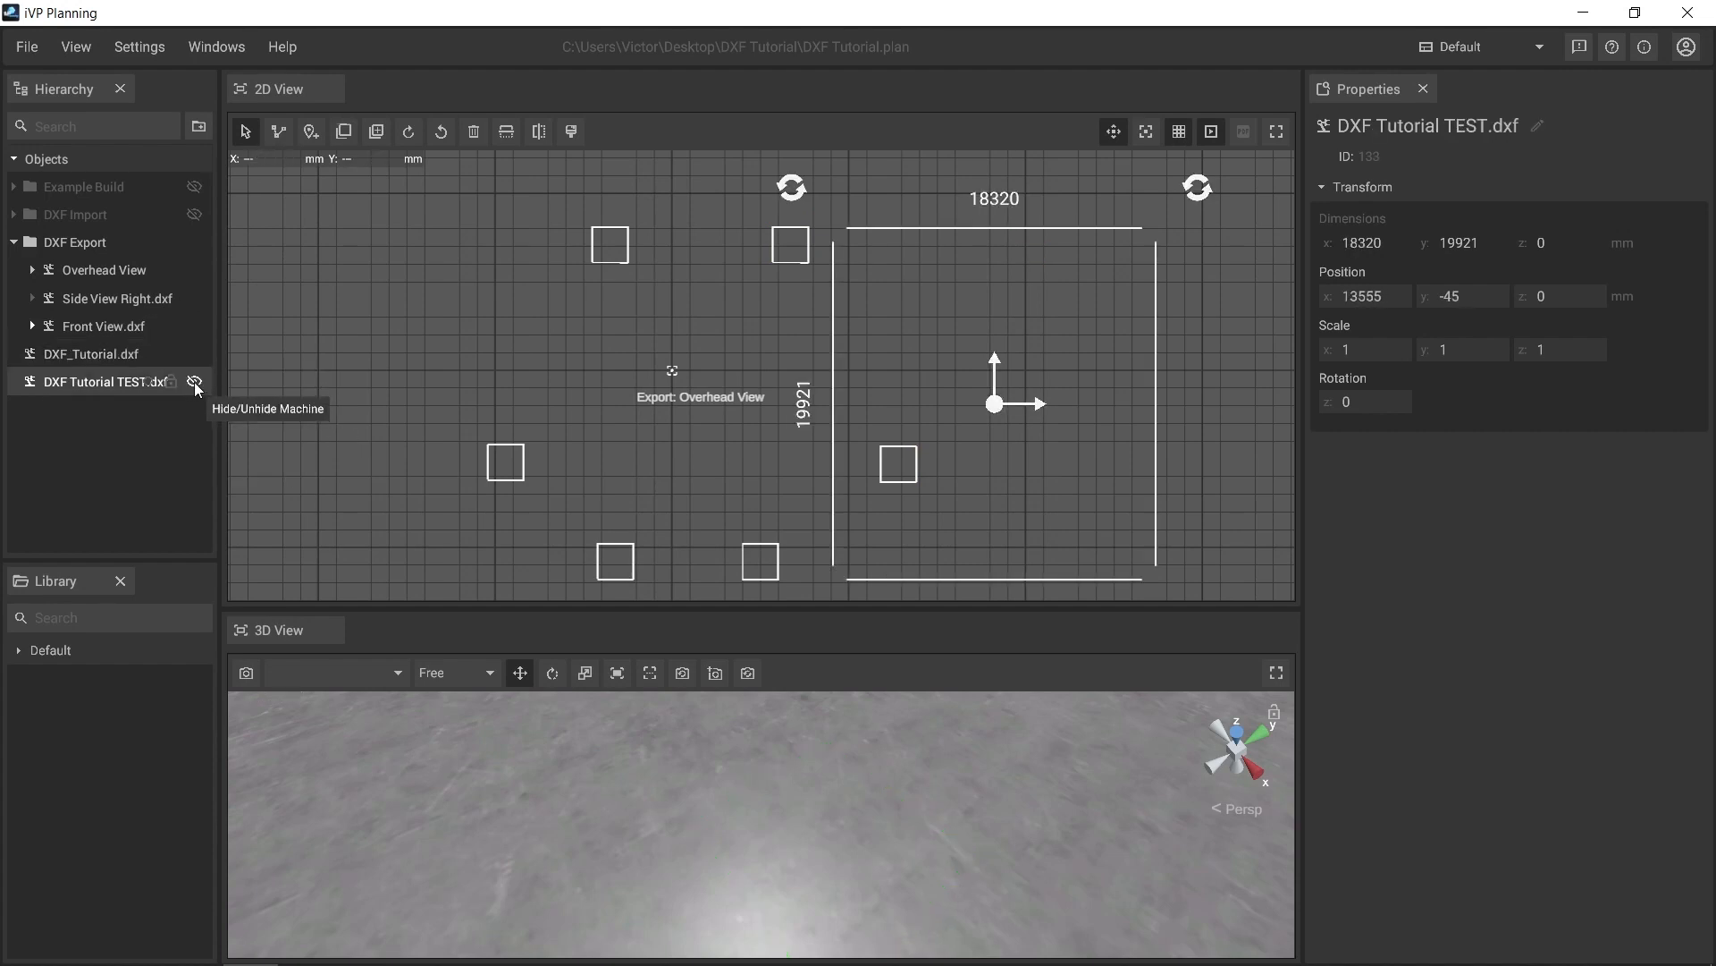
Switch the 3D view to an isometric-projection top view and compare the Overhead View drawing with the 2D view
{"action": "left_click", "coordinate": [1242, 812]}
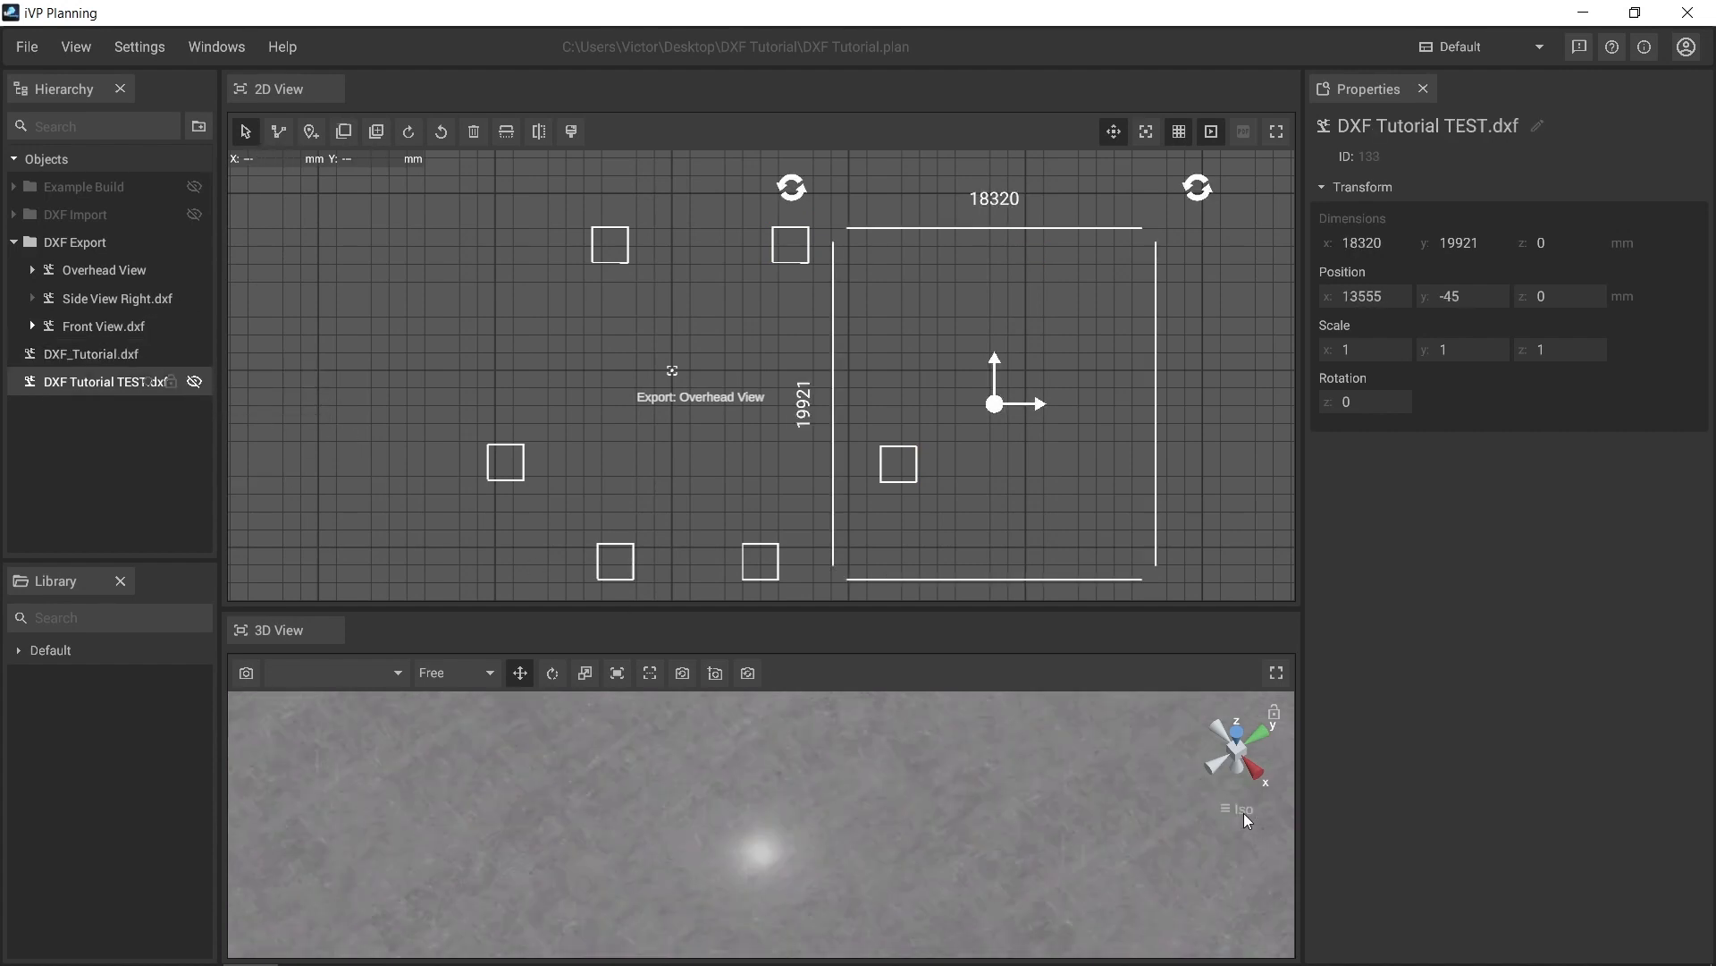
{"action": "left_click", "coordinate": [1239, 745]}
{"action": "left_click_drag", "start_coordinate": [1003, 769], "coordinate": [1013, 816]}
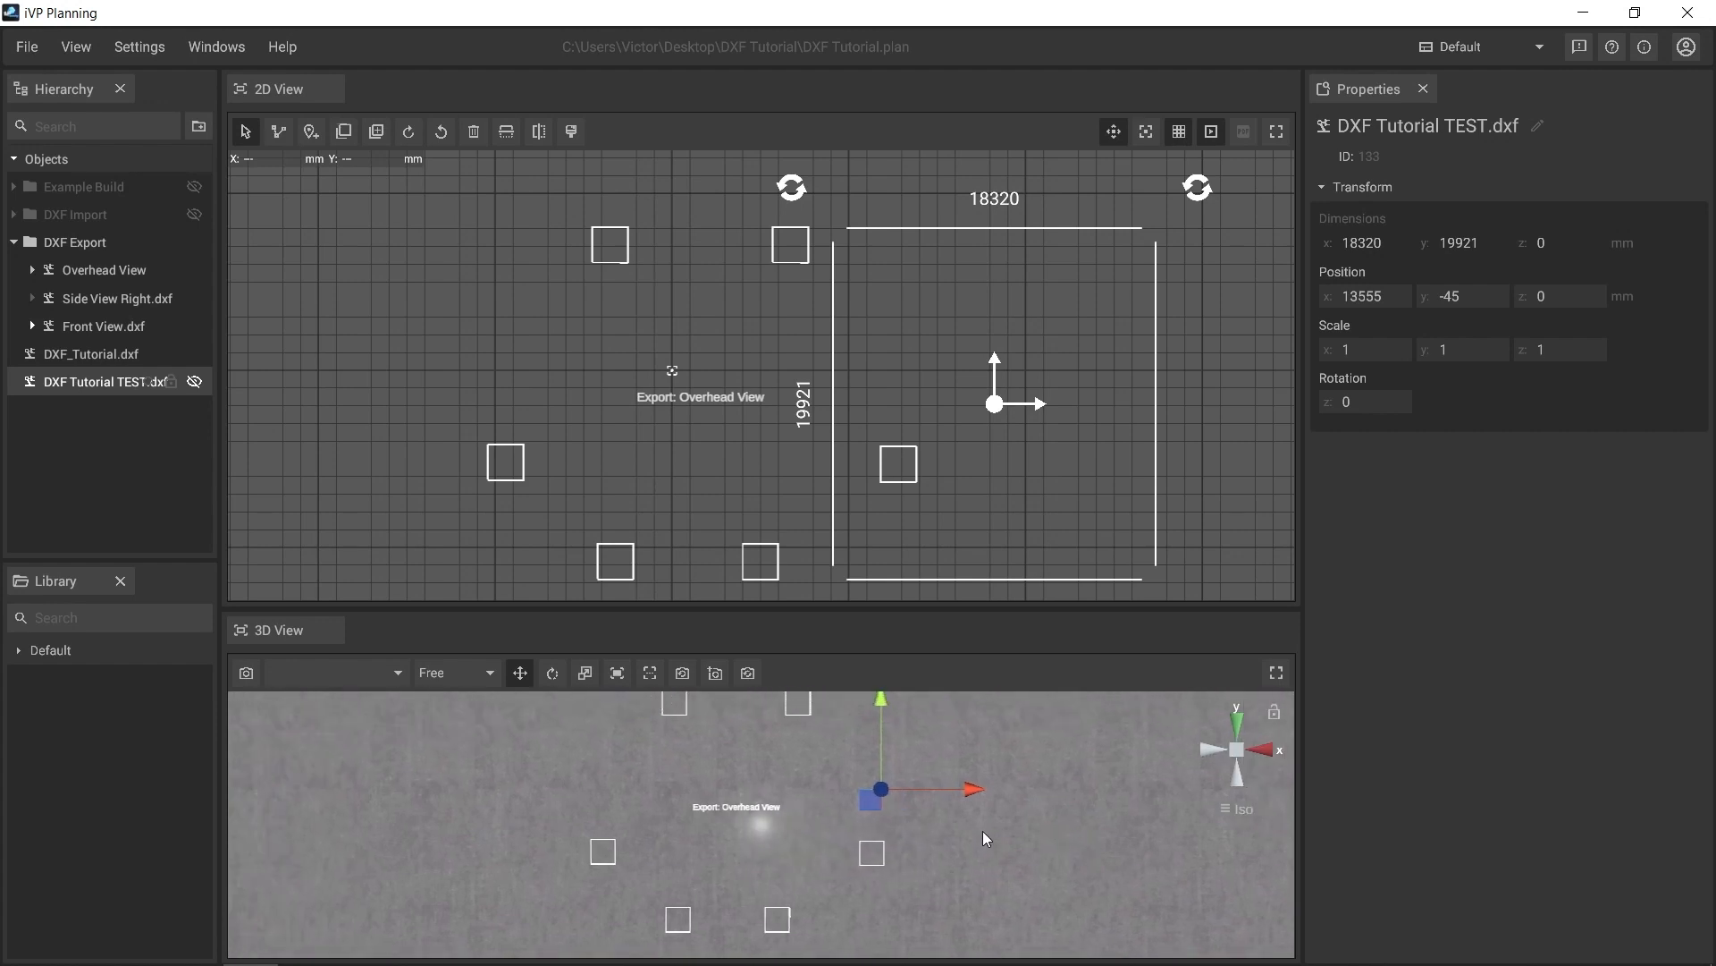
{"action": "scroll", "coordinate": [817, 807], "scroll_direction": "up", "scroll_amount": 4}
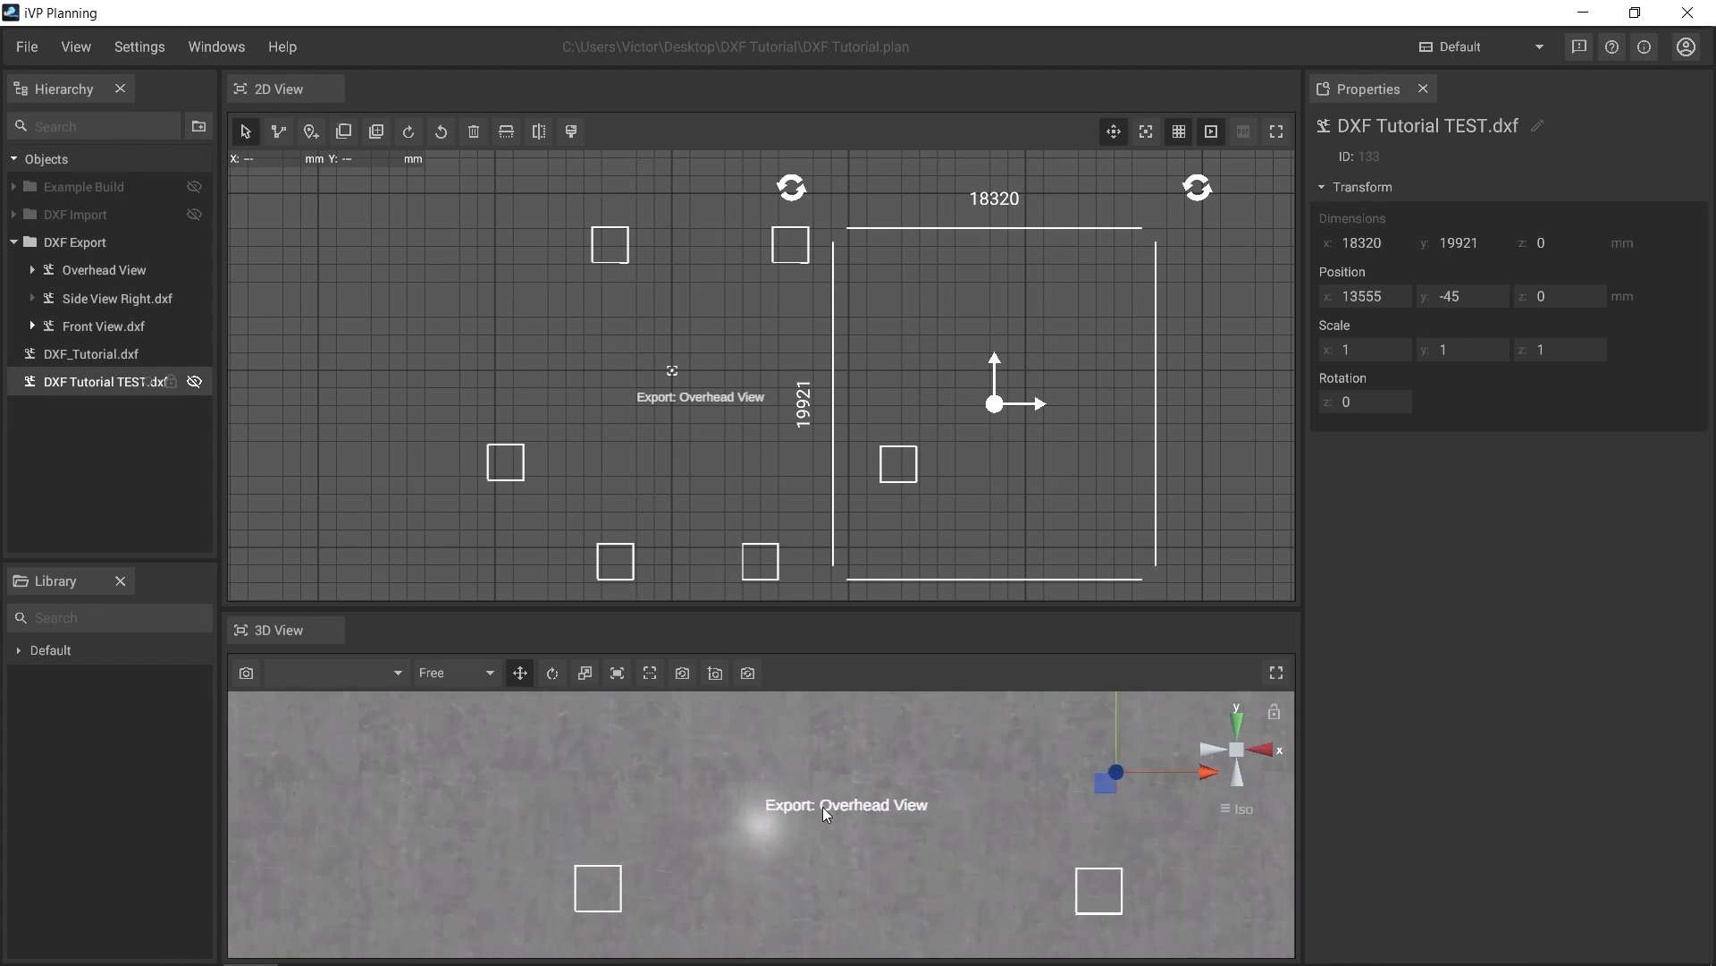
{"action": "scroll", "coordinate": [823, 806], "scroll_direction": "down", "scroll_amount": 5}
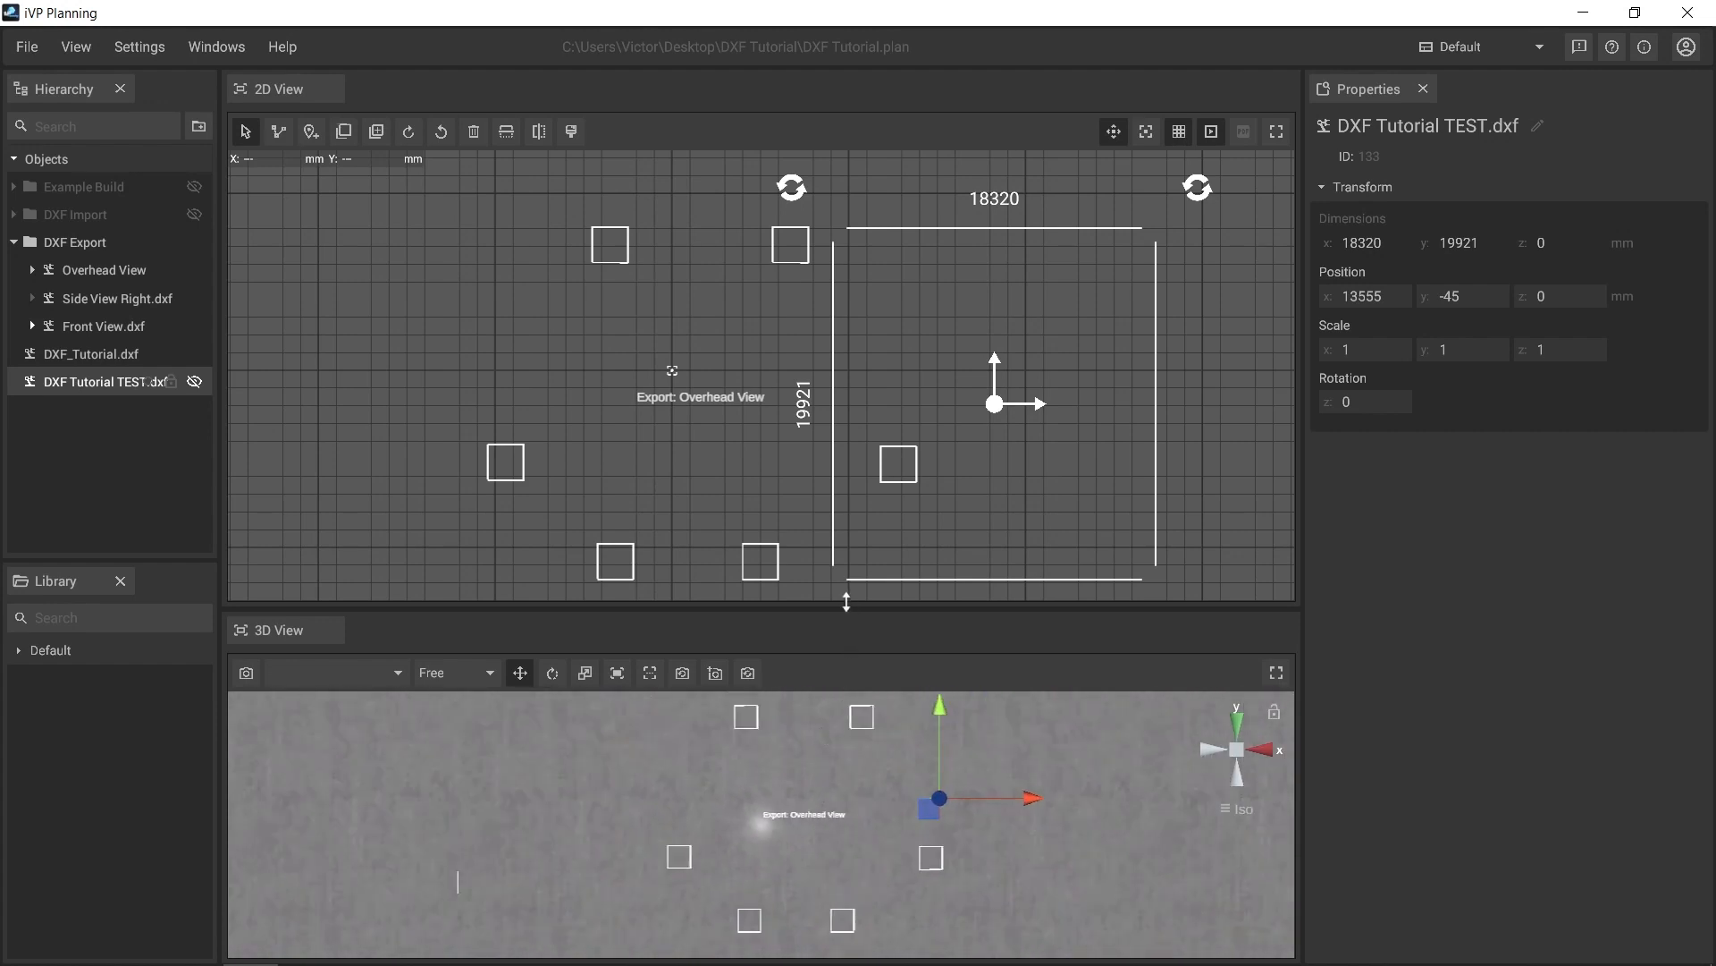
{"action": "left_click_drag", "start_coordinate": [846, 602], "coordinate": [855, 550]}
{"action": "scroll", "coordinate": [728, 741], "scroll_direction": "up", "scroll_amount": 2}
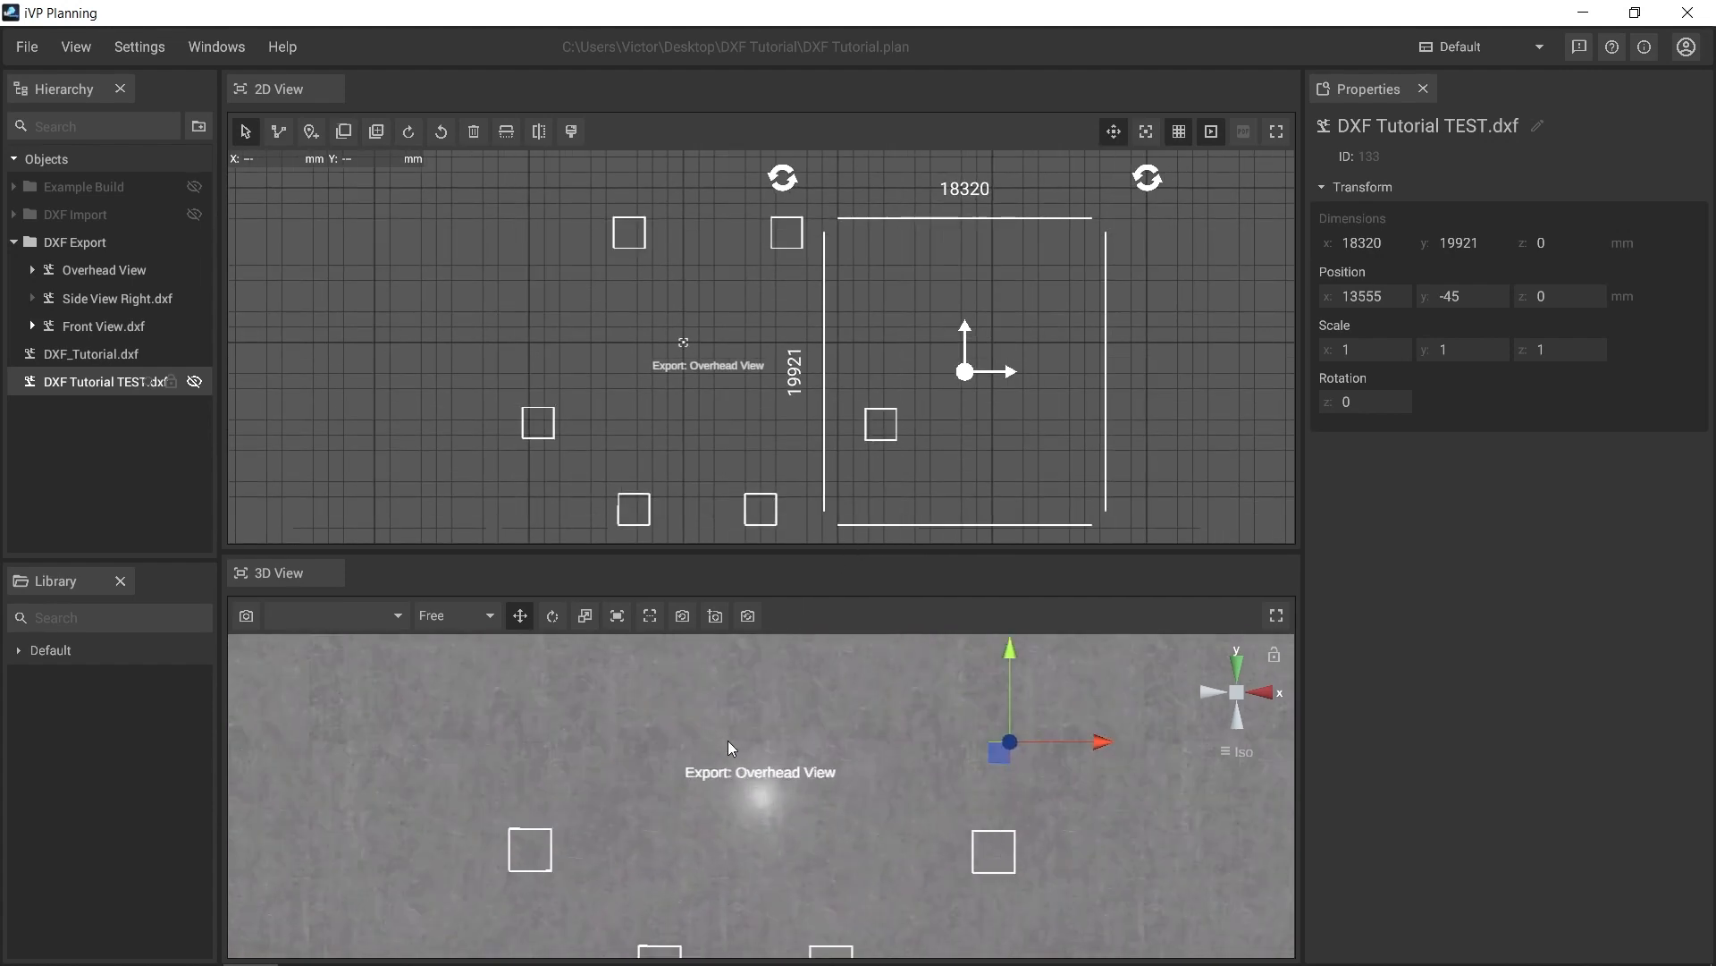
{"action": "scroll", "coordinate": [733, 741], "scroll_direction": "down", "scroll_amount": 3}
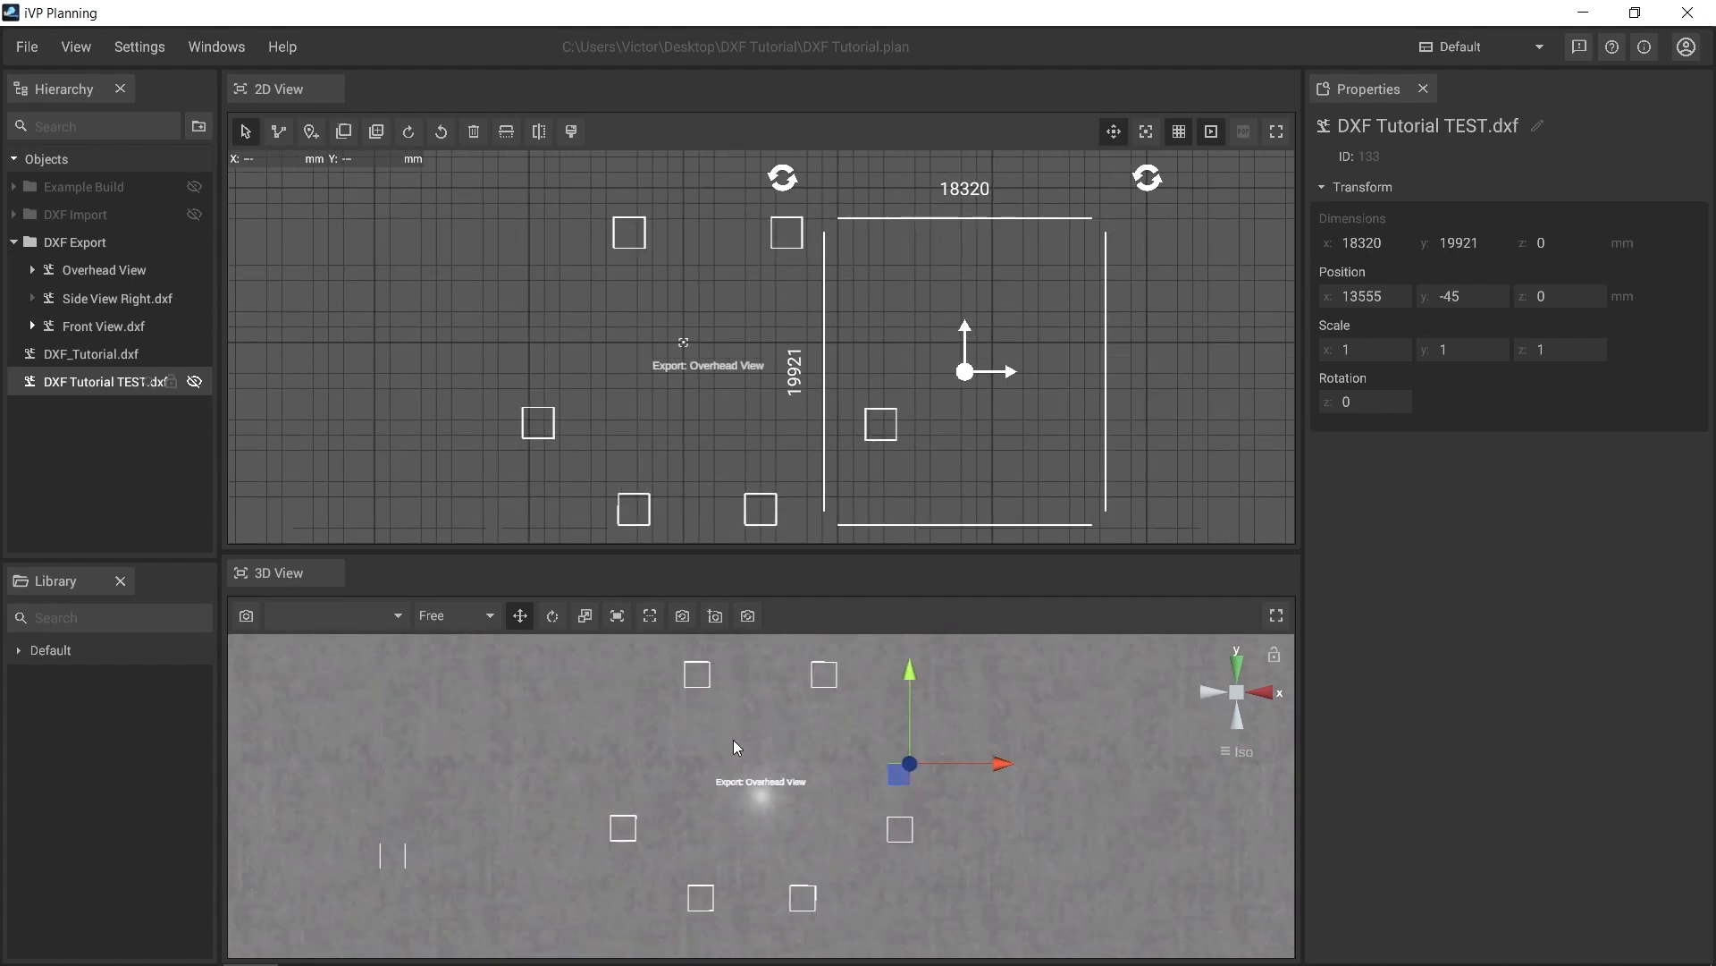
Hide DXF_Tutorial.dxf and select the Overhead View drawing in the 2D view
{"action": "left_click", "coordinate": [194, 354]}
{"action": "middle_click_drag", "start_coordinate": [511, 366], "coordinate": [447, 346]}
{"action": "left_click", "coordinate": [624, 361]}
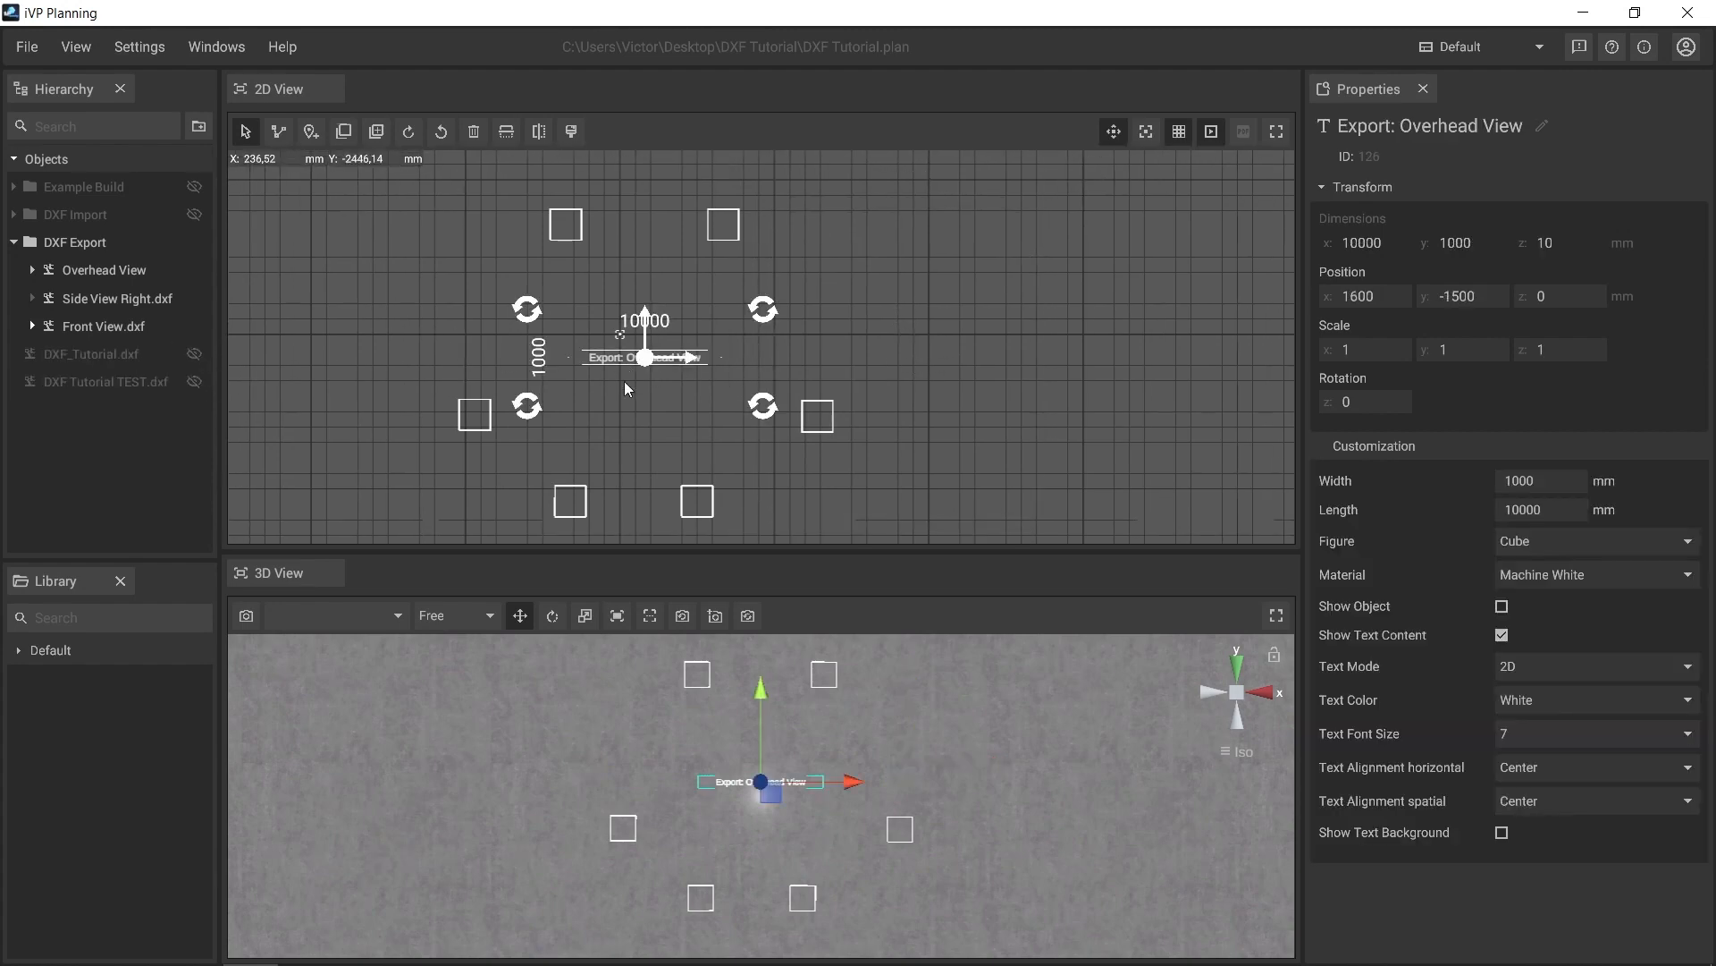
{"action": "left_click", "coordinate": [507, 377]}
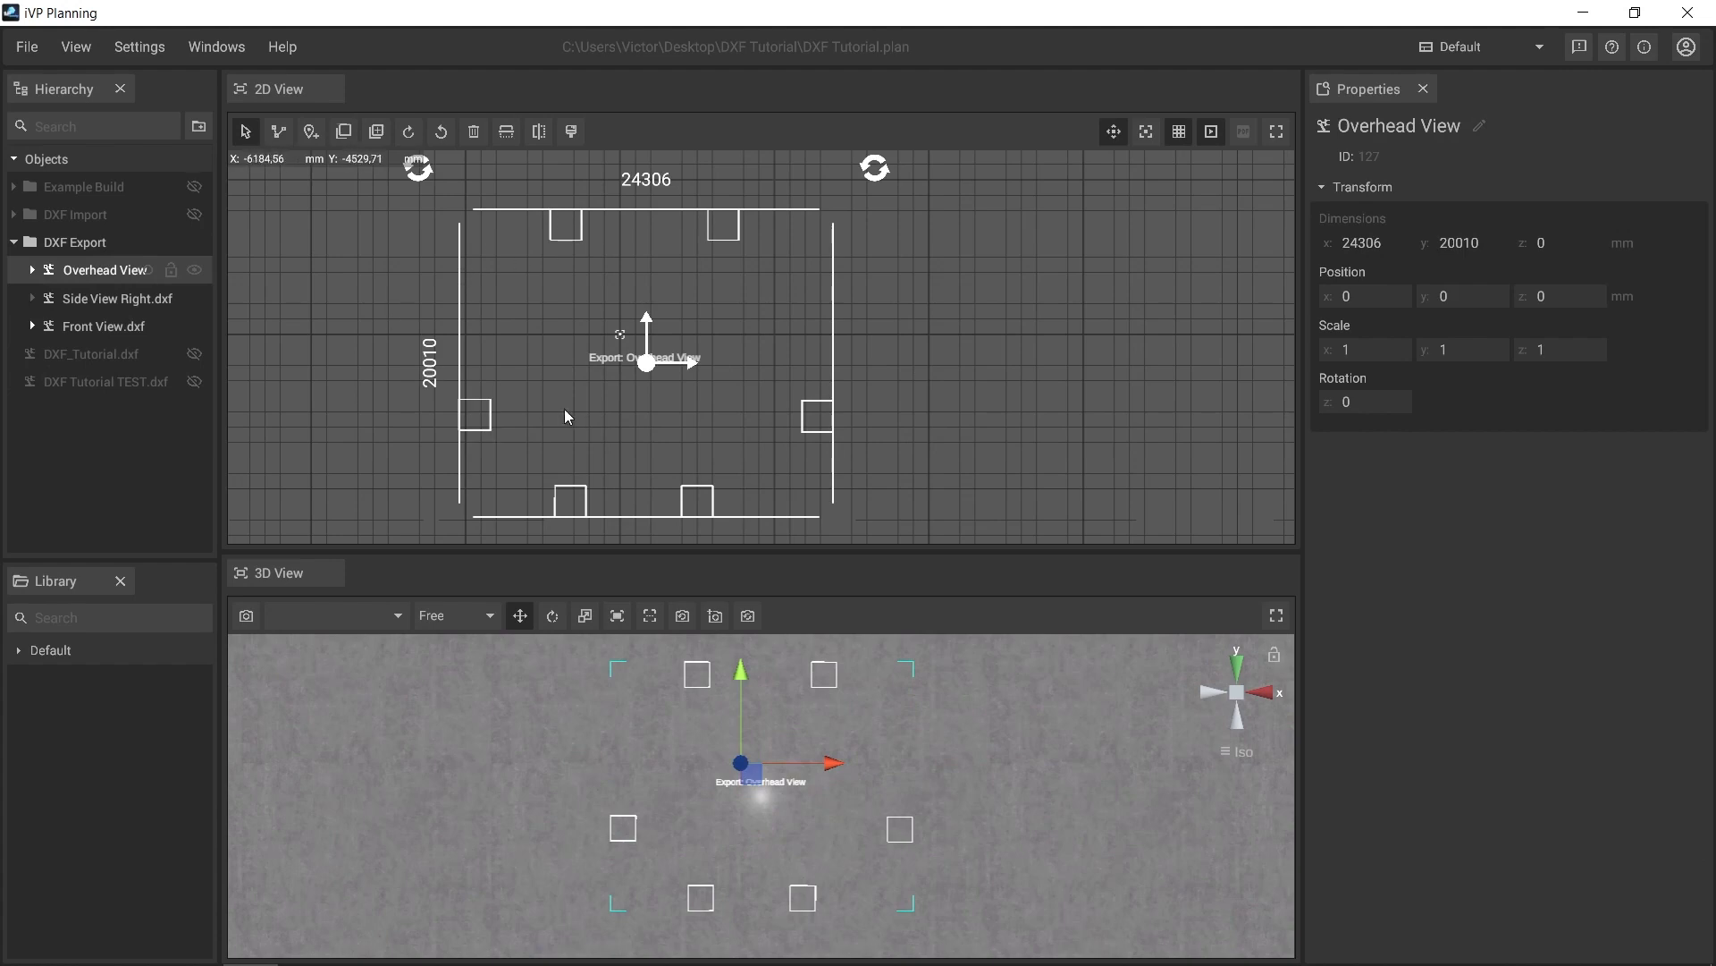
Select Side View Right.dxf and examine its column outlines in the 2D view
{"action": "left_click", "coordinate": [123, 295]}
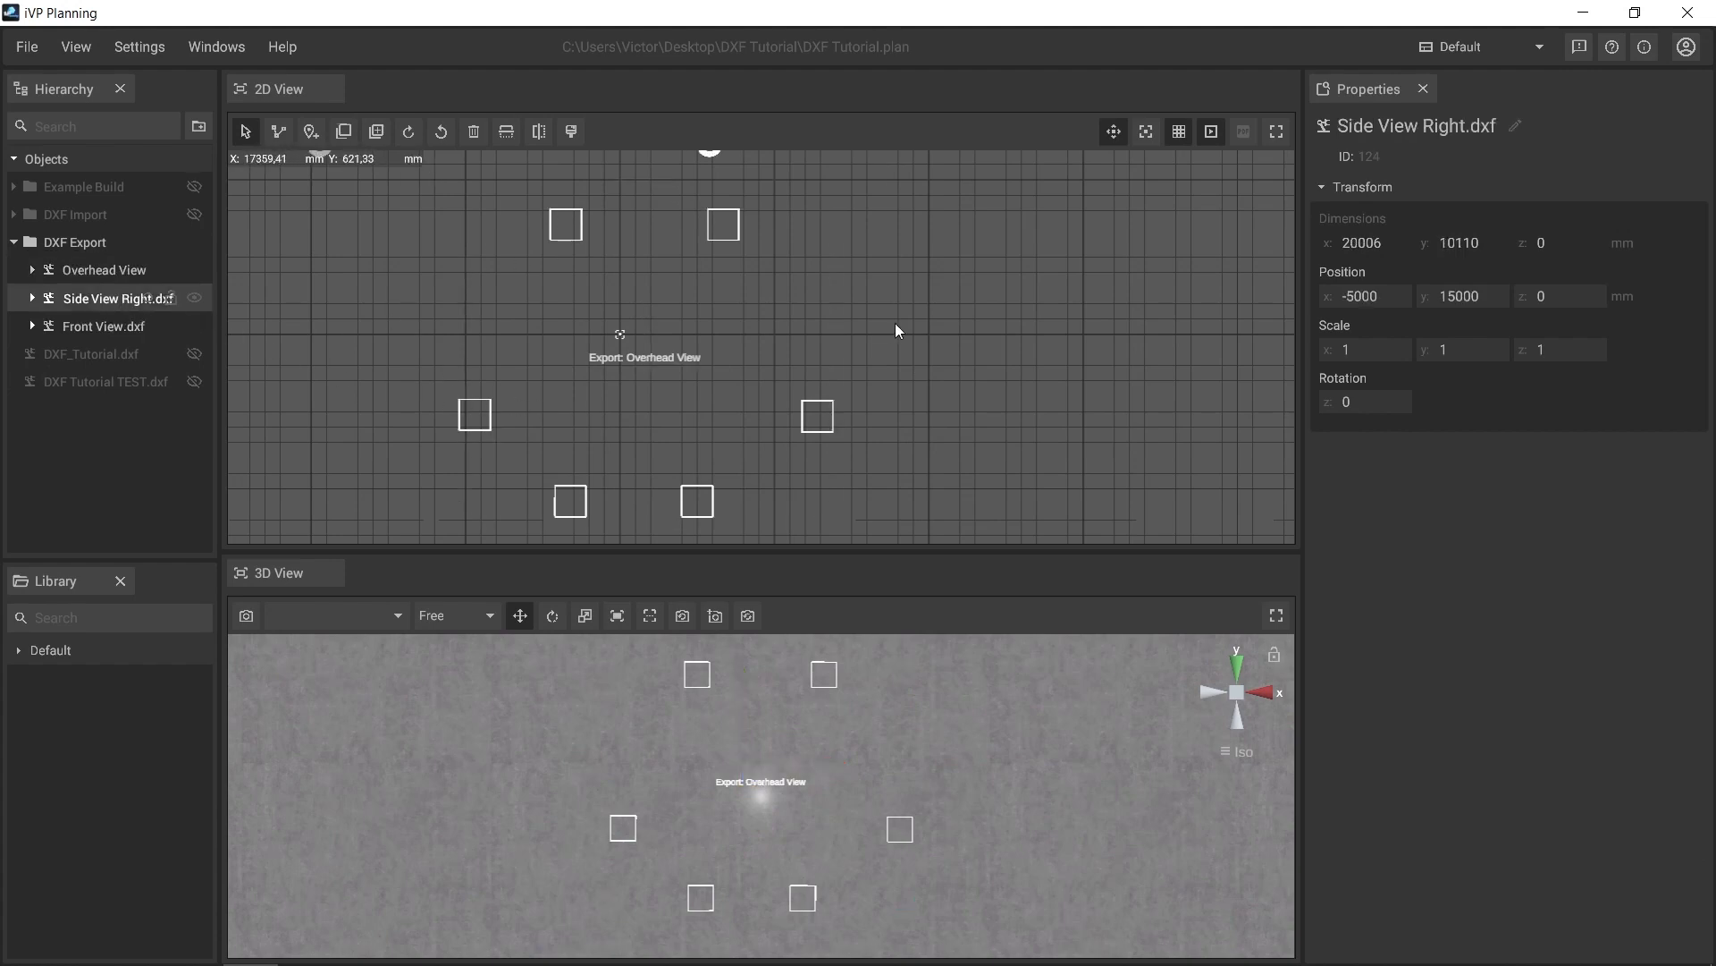
{"action": "scroll", "coordinate": [897, 325], "scroll_direction": "down", "scroll_amount": 3}
{"action": "middle_click_drag", "start_coordinate": [909, 326], "coordinate": [1200, 617]}
{"action": "scroll", "coordinate": [858, 409], "scroll_direction": "up", "scroll_amount": 2}
{"action": "scroll", "coordinate": [859, 415], "scroll_direction": "up", "scroll_amount": 1}
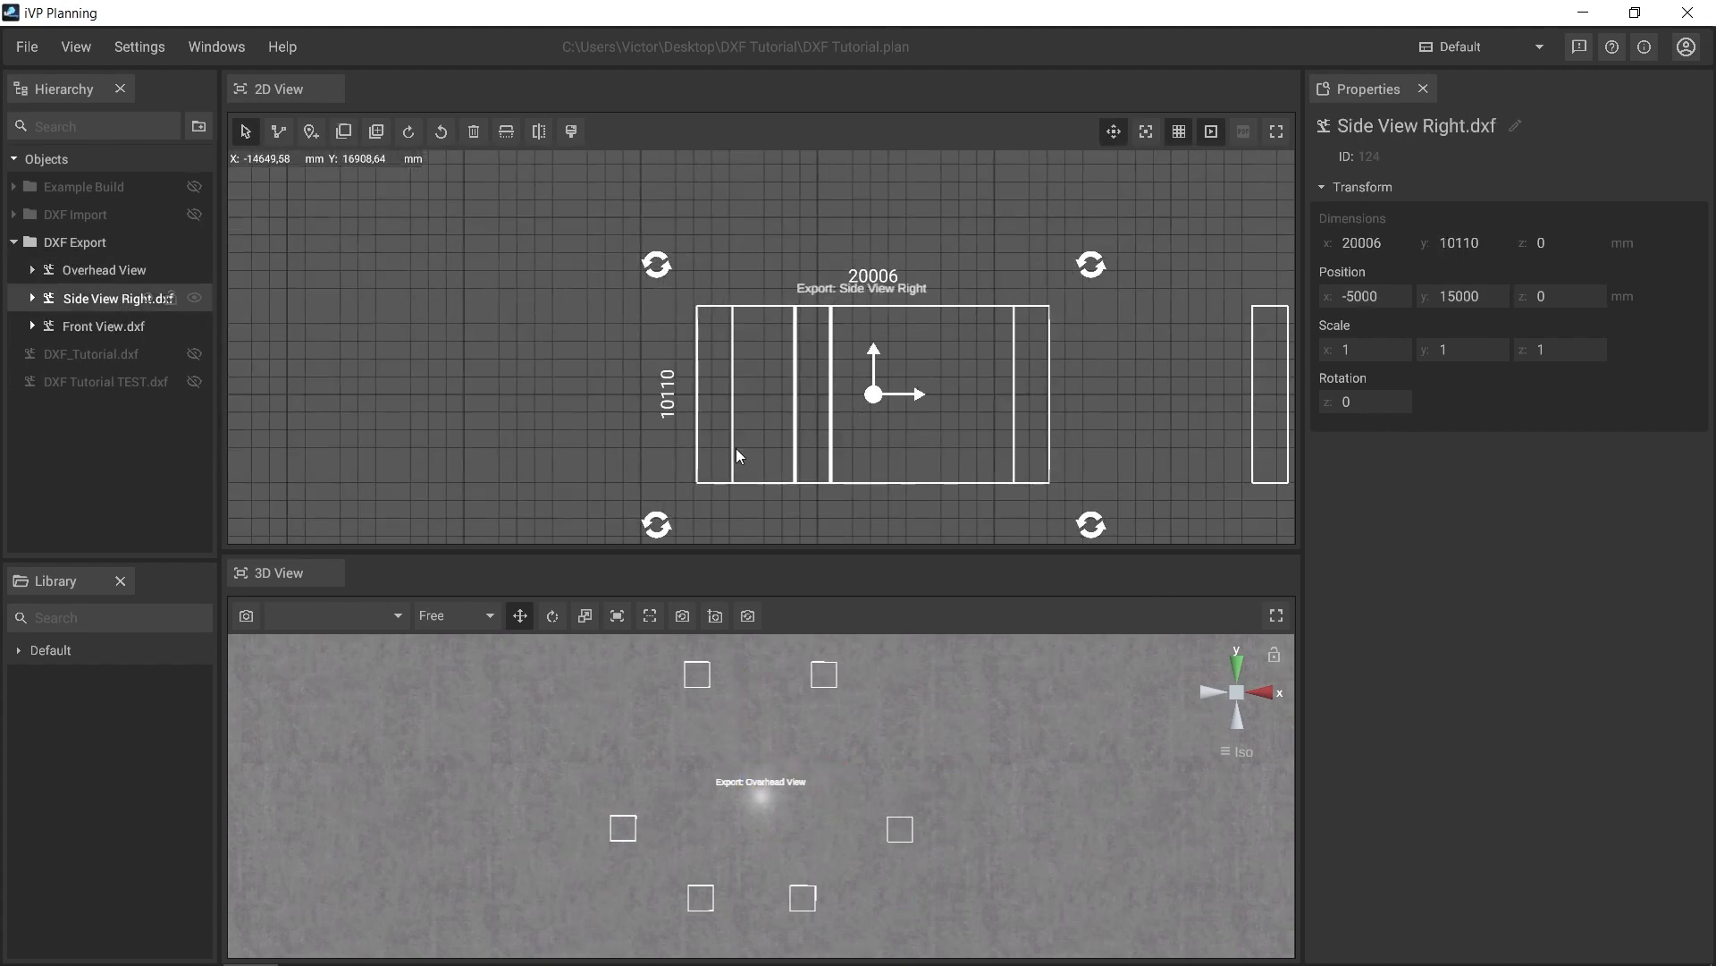
{"action": "middle_click_drag", "start_coordinate": [563, 379], "coordinate": [529, 367]}
{"action": "scroll", "coordinate": [733, 447], "scroll_direction": "up", "scroll_amount": 1}
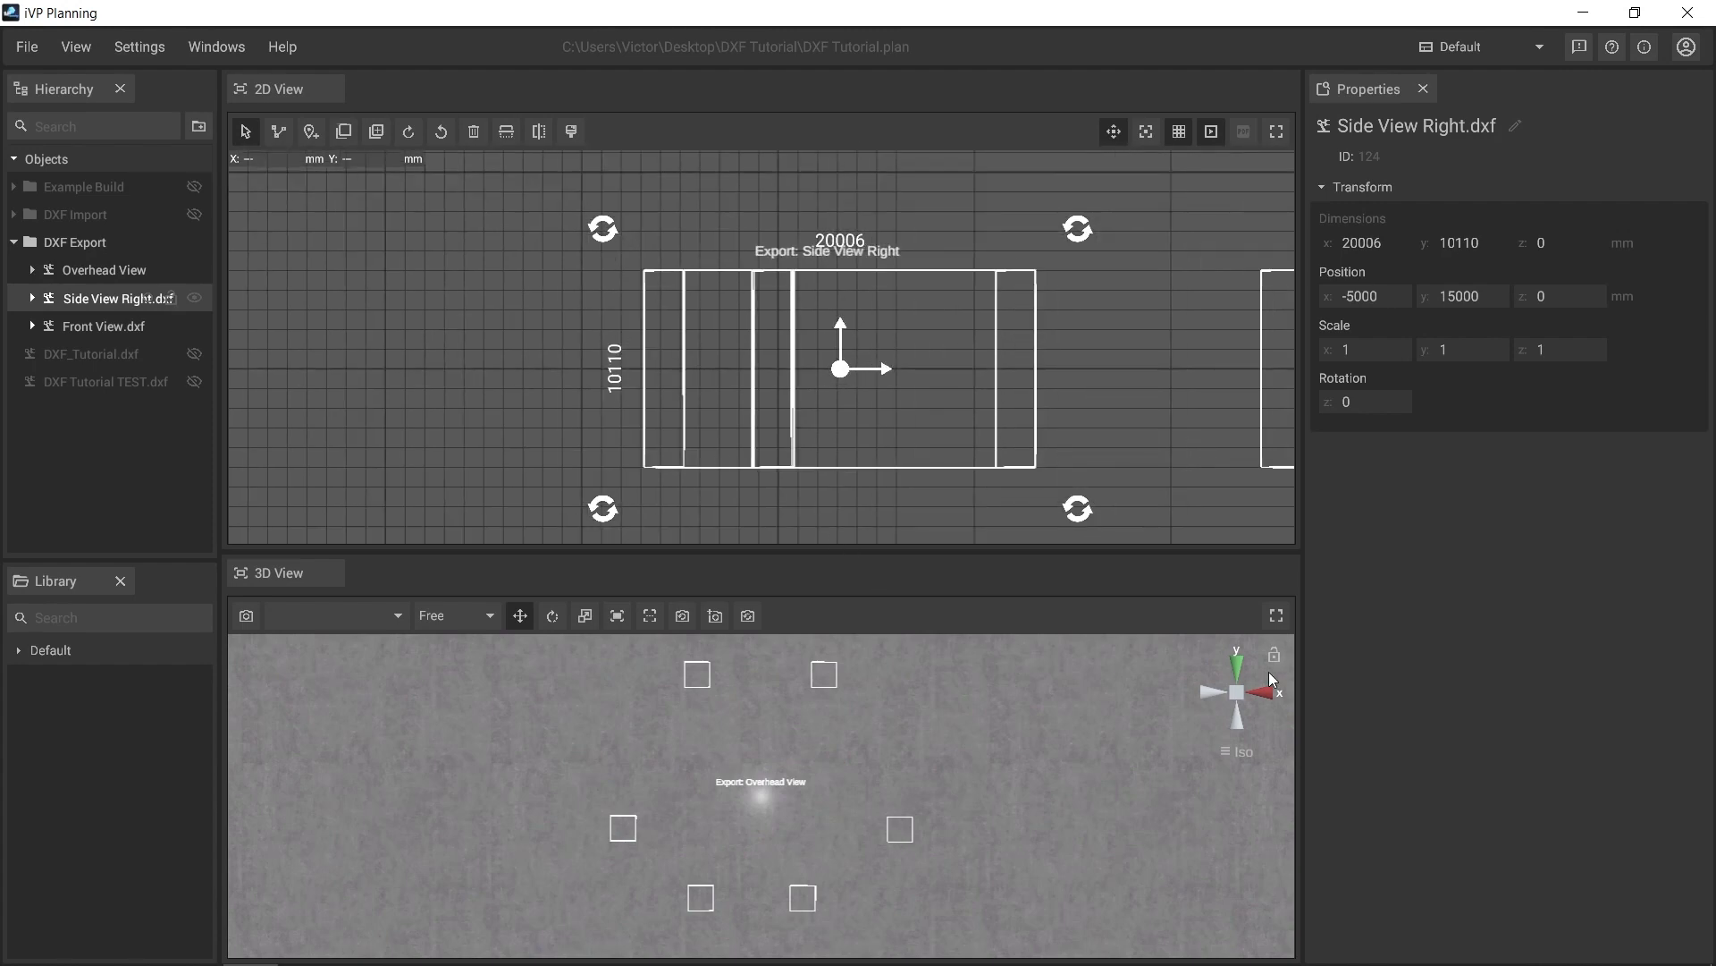
View the 3D scene from the X side and make the Example Build folder visible, leaving nothing selected
{"action": "left_click", "coordinate": [1265, 698]}
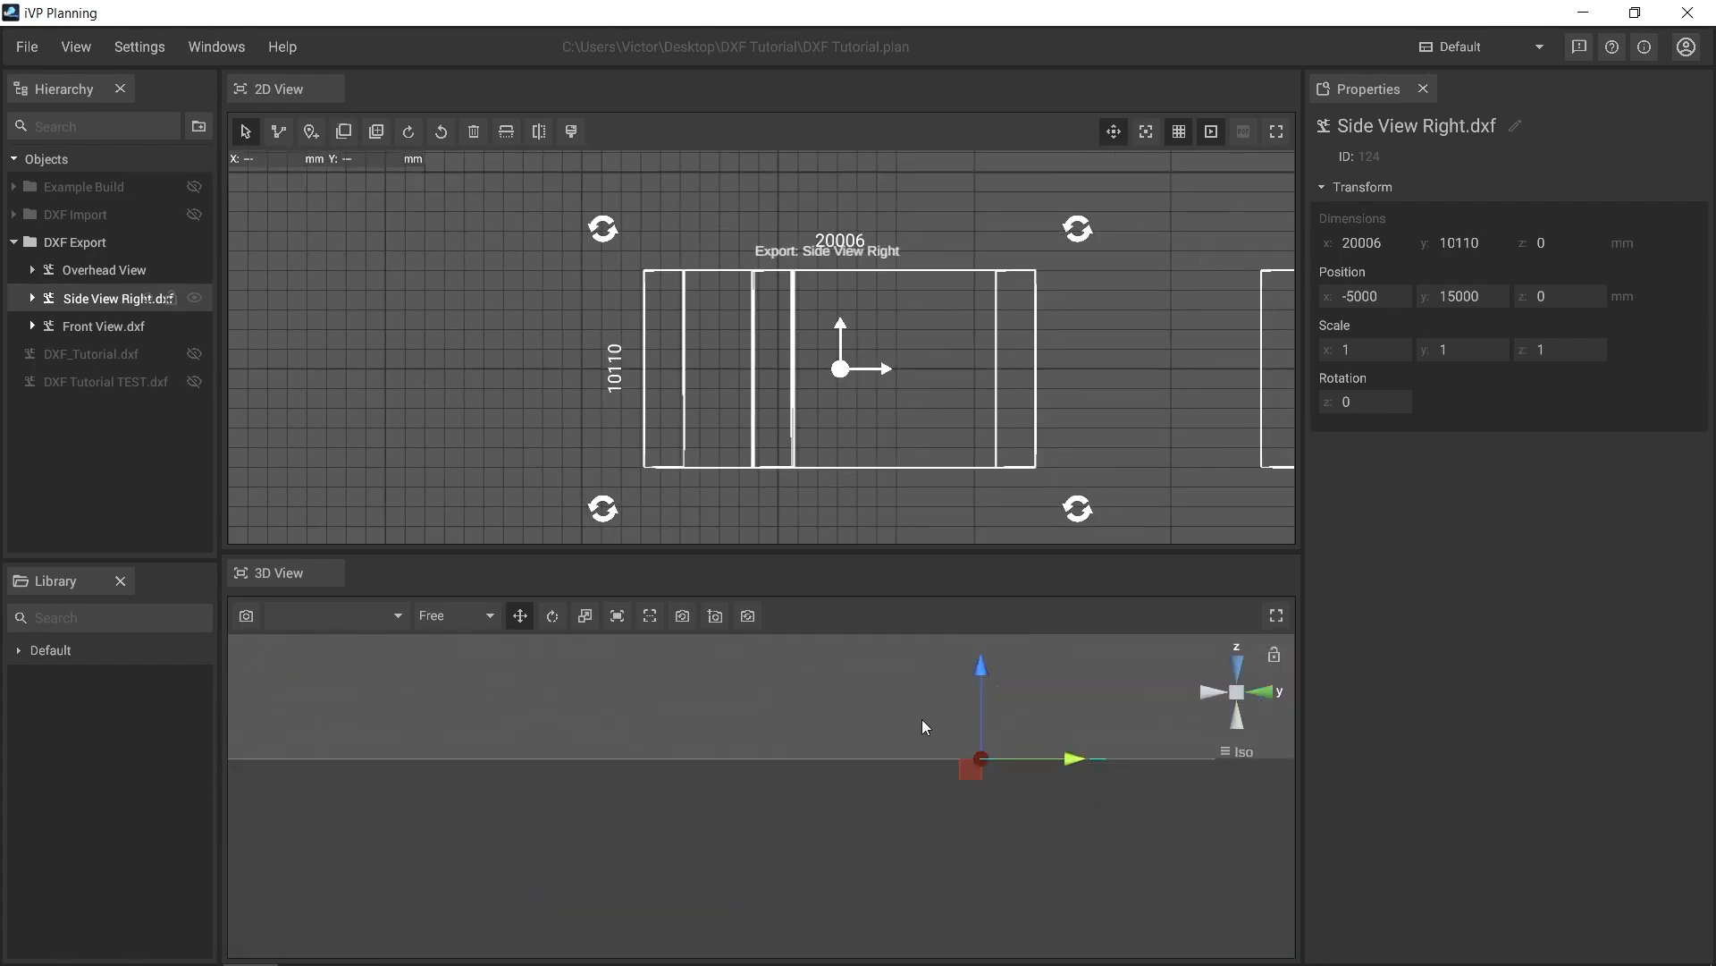
{"action": "left_click", "coordinate": [194, 188]}
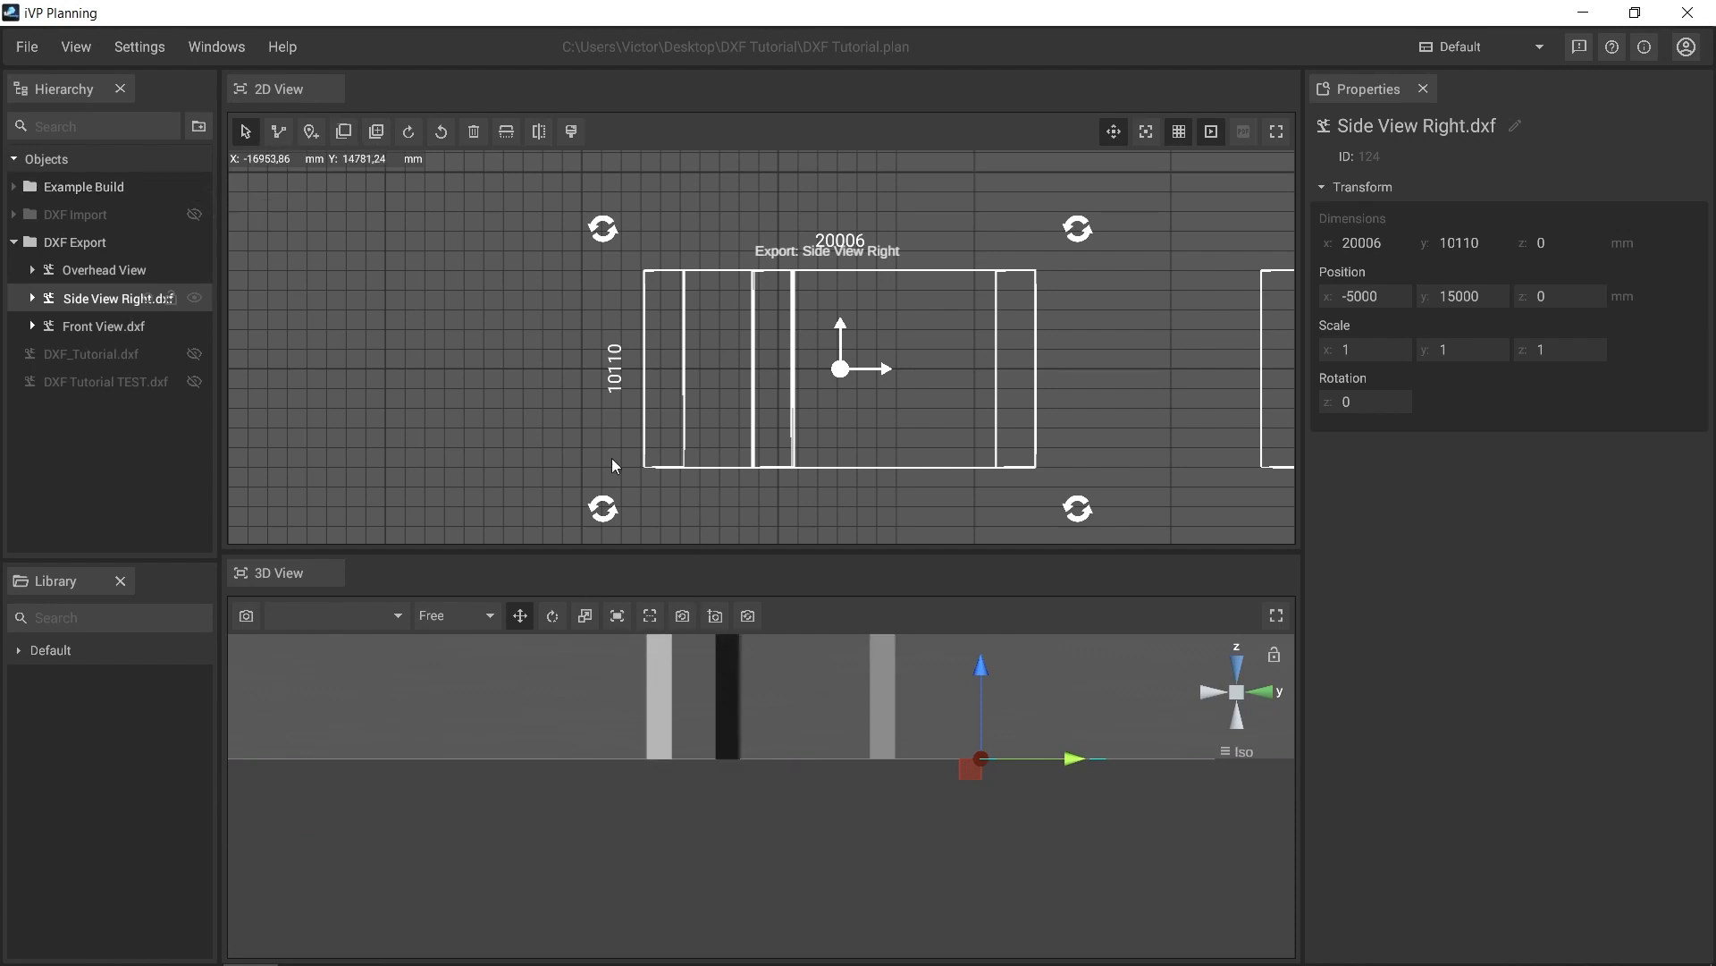
{"action": "left_click", "coordinate": [587, 453]}
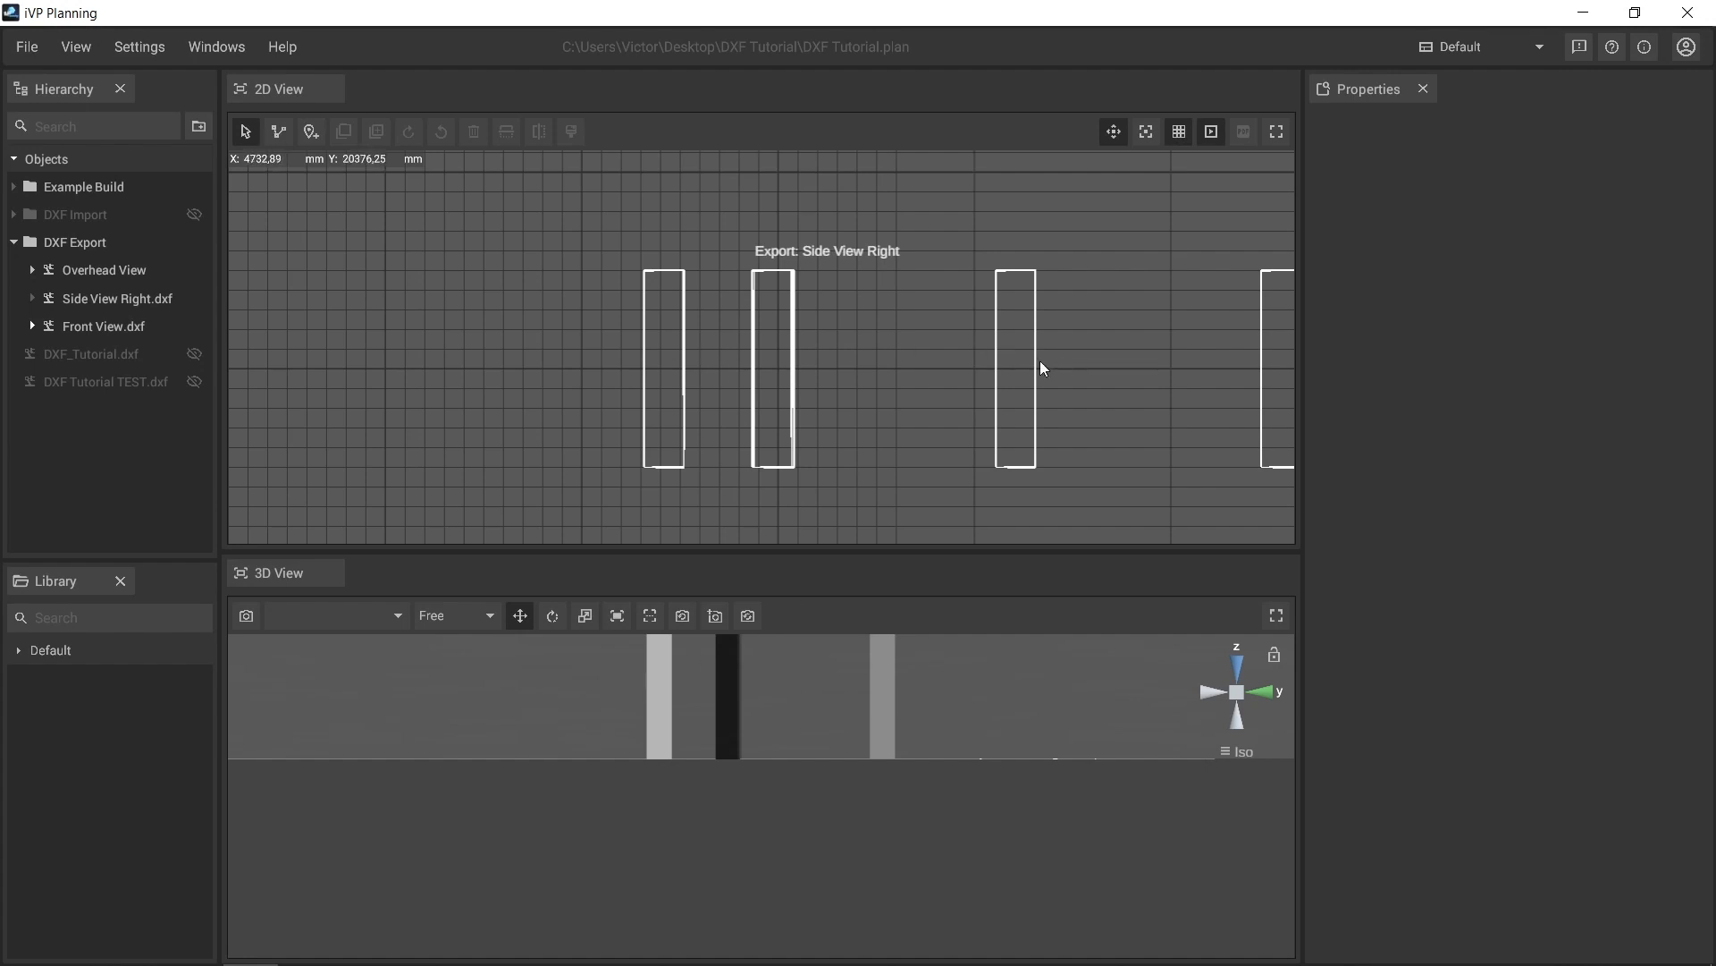
Examine the Front View drawing in 2D alongside the columns seen from the front in 3D
{"action": "middle_click_drag", "start_coordinate": [1155, 401], "coordinate": [493, 368]}
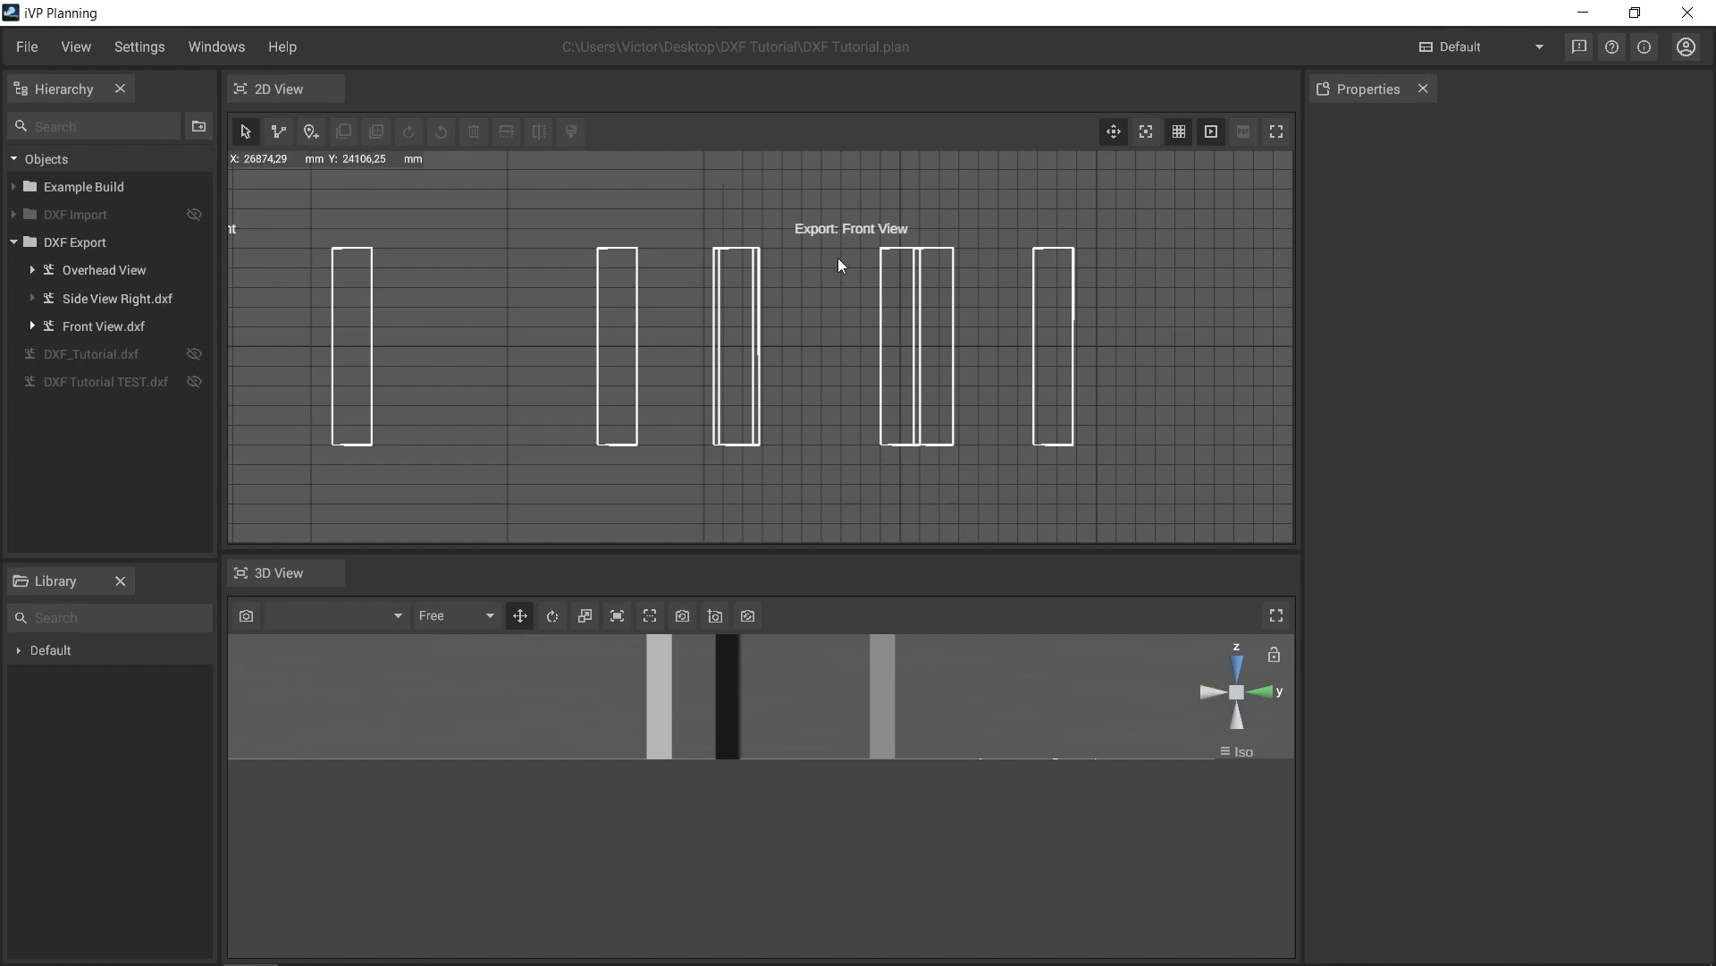
{"action": "left_click", "coordinate": [1209, 700]}
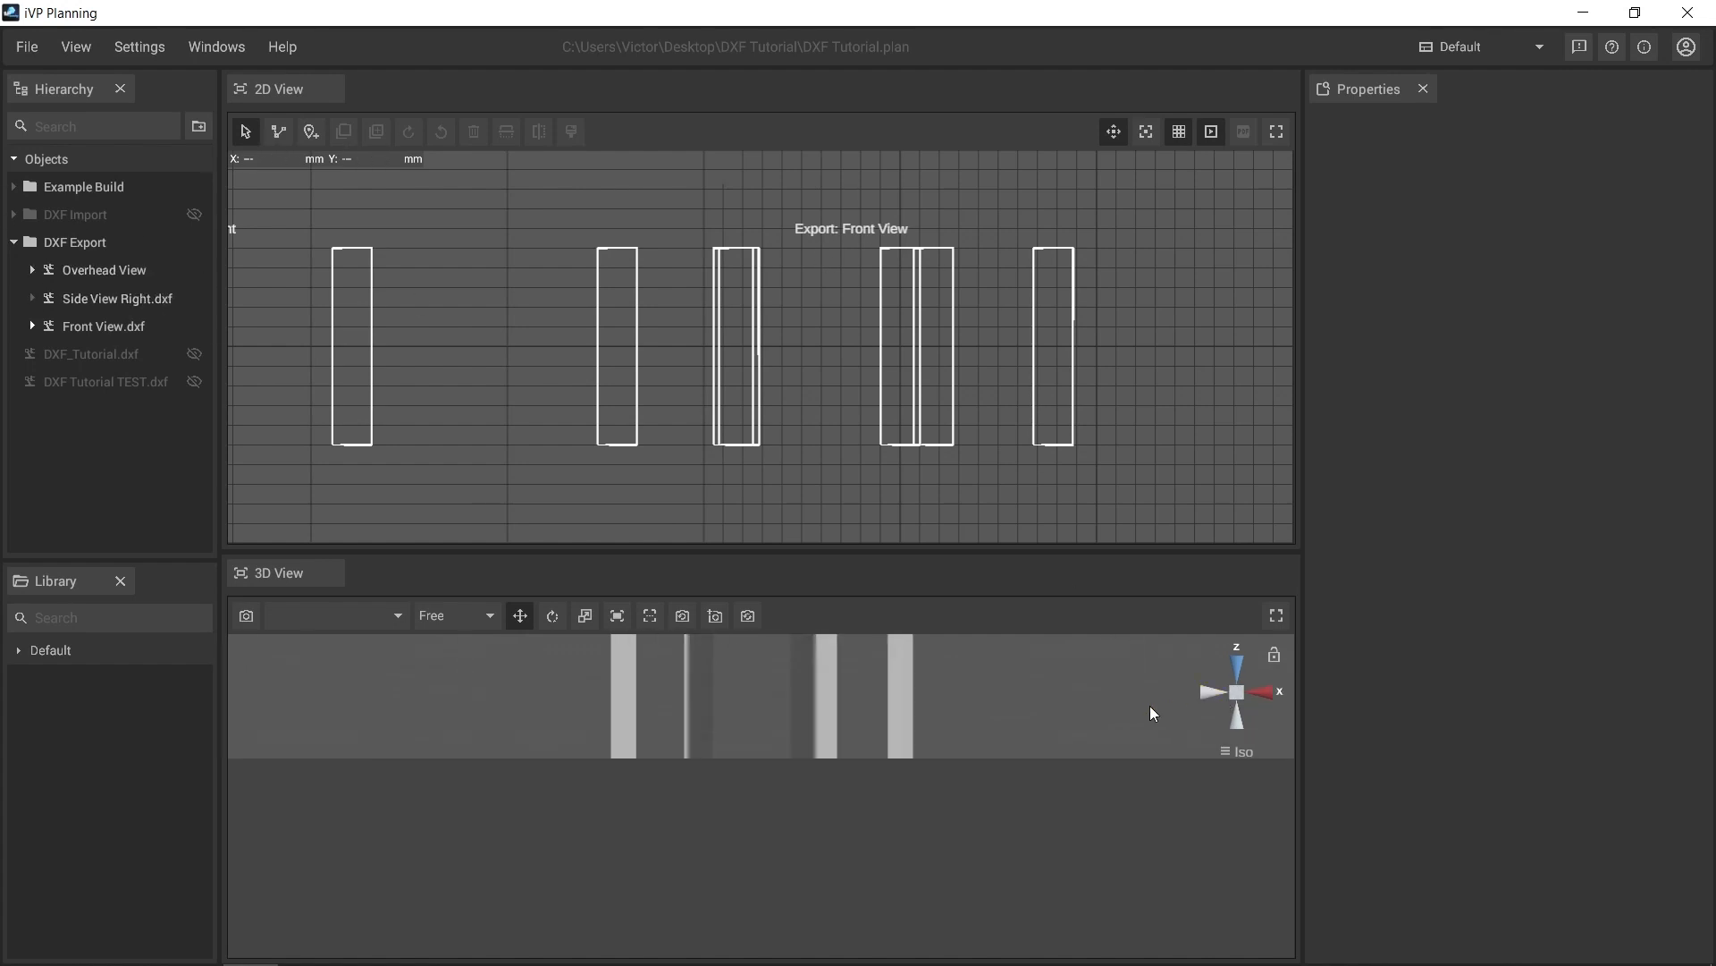
{"action": "scroll", "coordinate": [733, 710], "scroll_direction": "up", "scroll_amount": 3}
{"action": "middle_click_drag", "start_coordinate": [743, 677], "coordinate": [713, 882]}
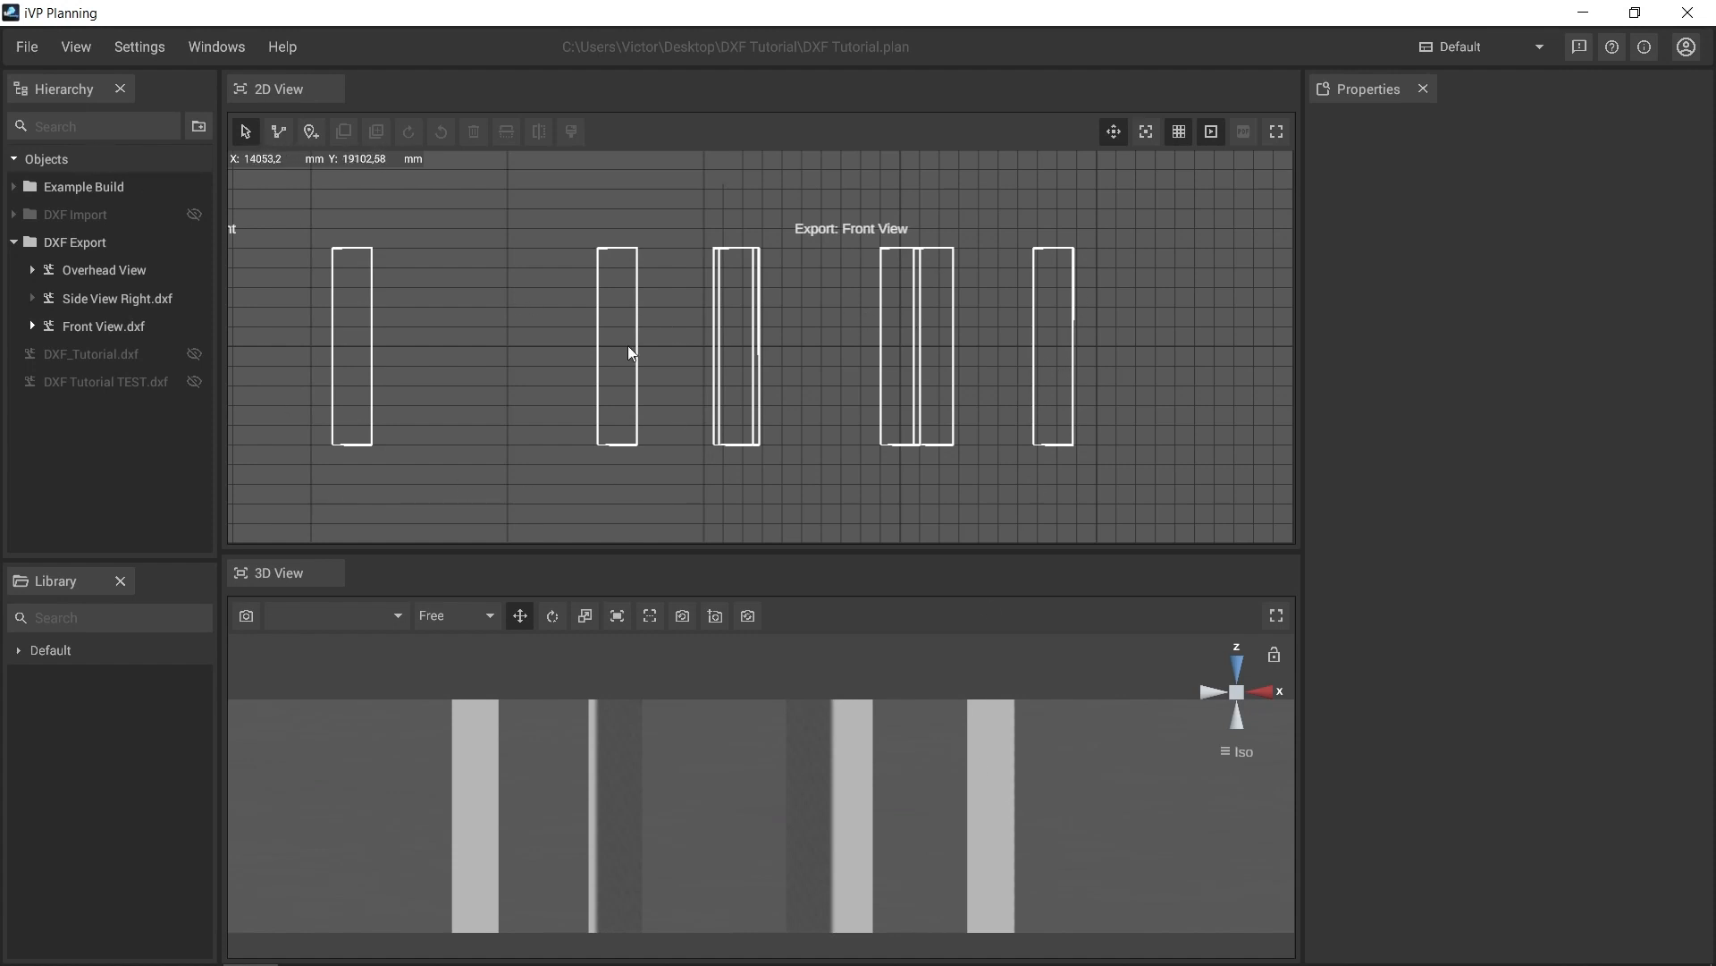
Compare the overlapping outlines in the Front View drawing by selecting the two overlapping columns in the 3D front view in turn
{"action": "middle_click_drag", "start_coordinate": [771, 318], "coordinate": [643, 322]}
{"action": "scroll", "coordinate": [671, 313], "scroll_direction": "up", "scroll_amount": 2}
{"action": "scroll", "coordinate": [671, 312], "scroll_direction": "down", "scroll_amount": 1}
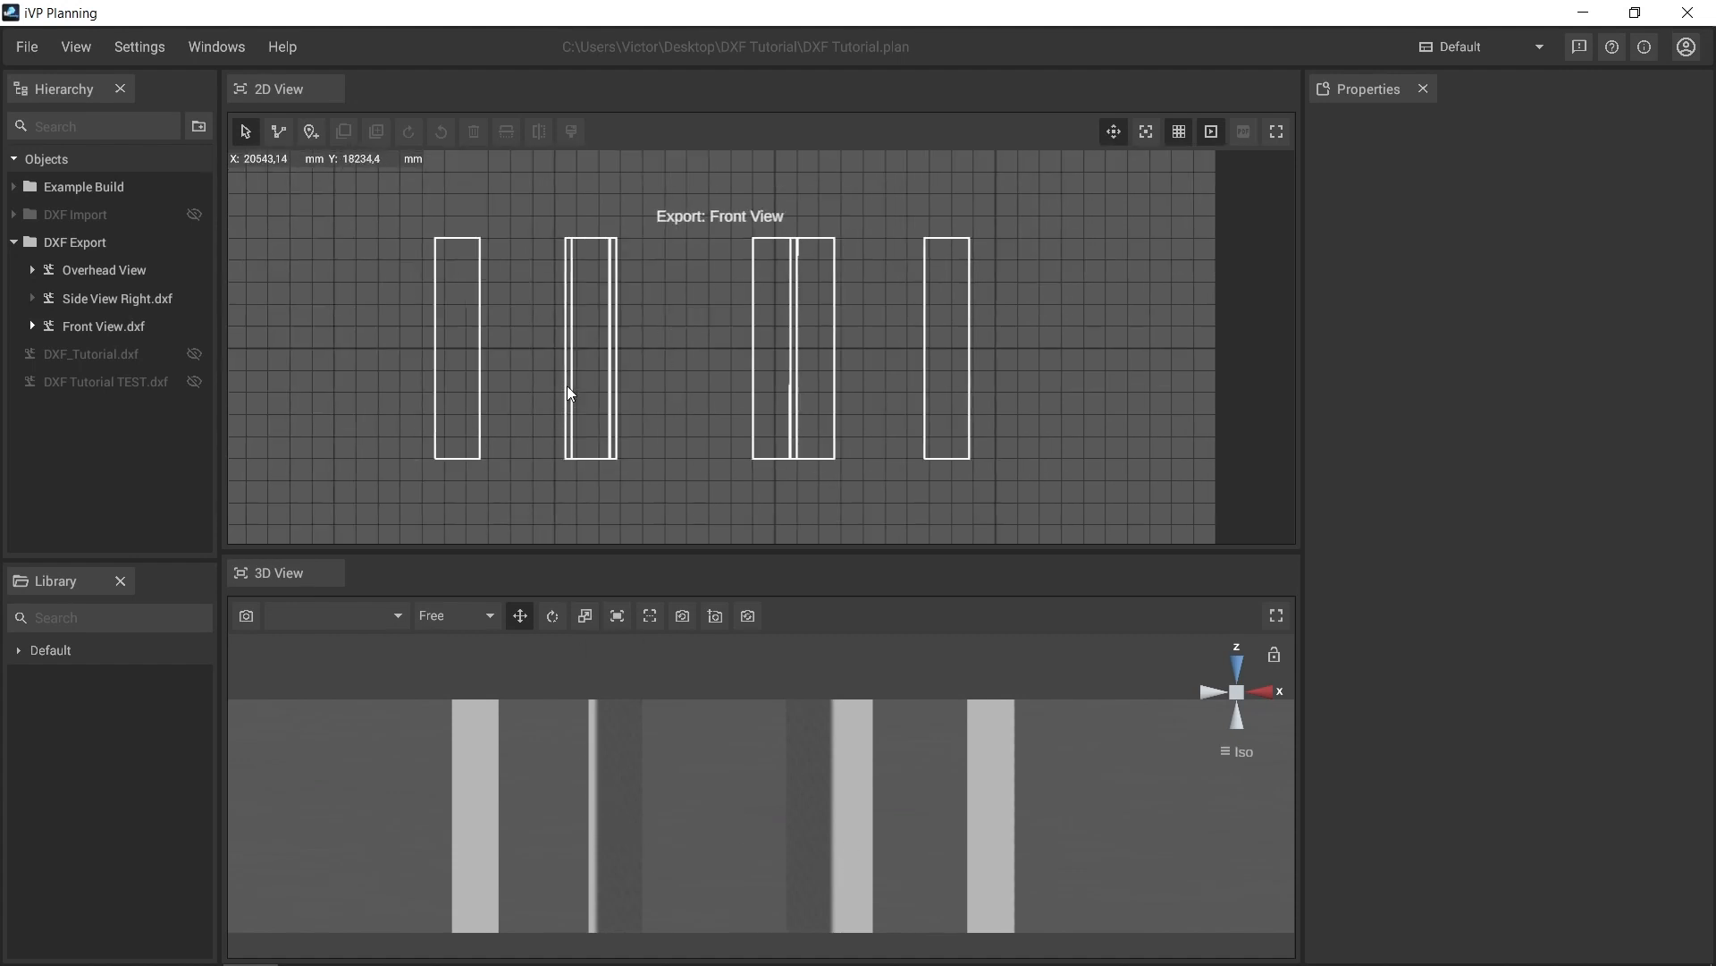
{"action": "left_click", "coordinate": [601, 783]}
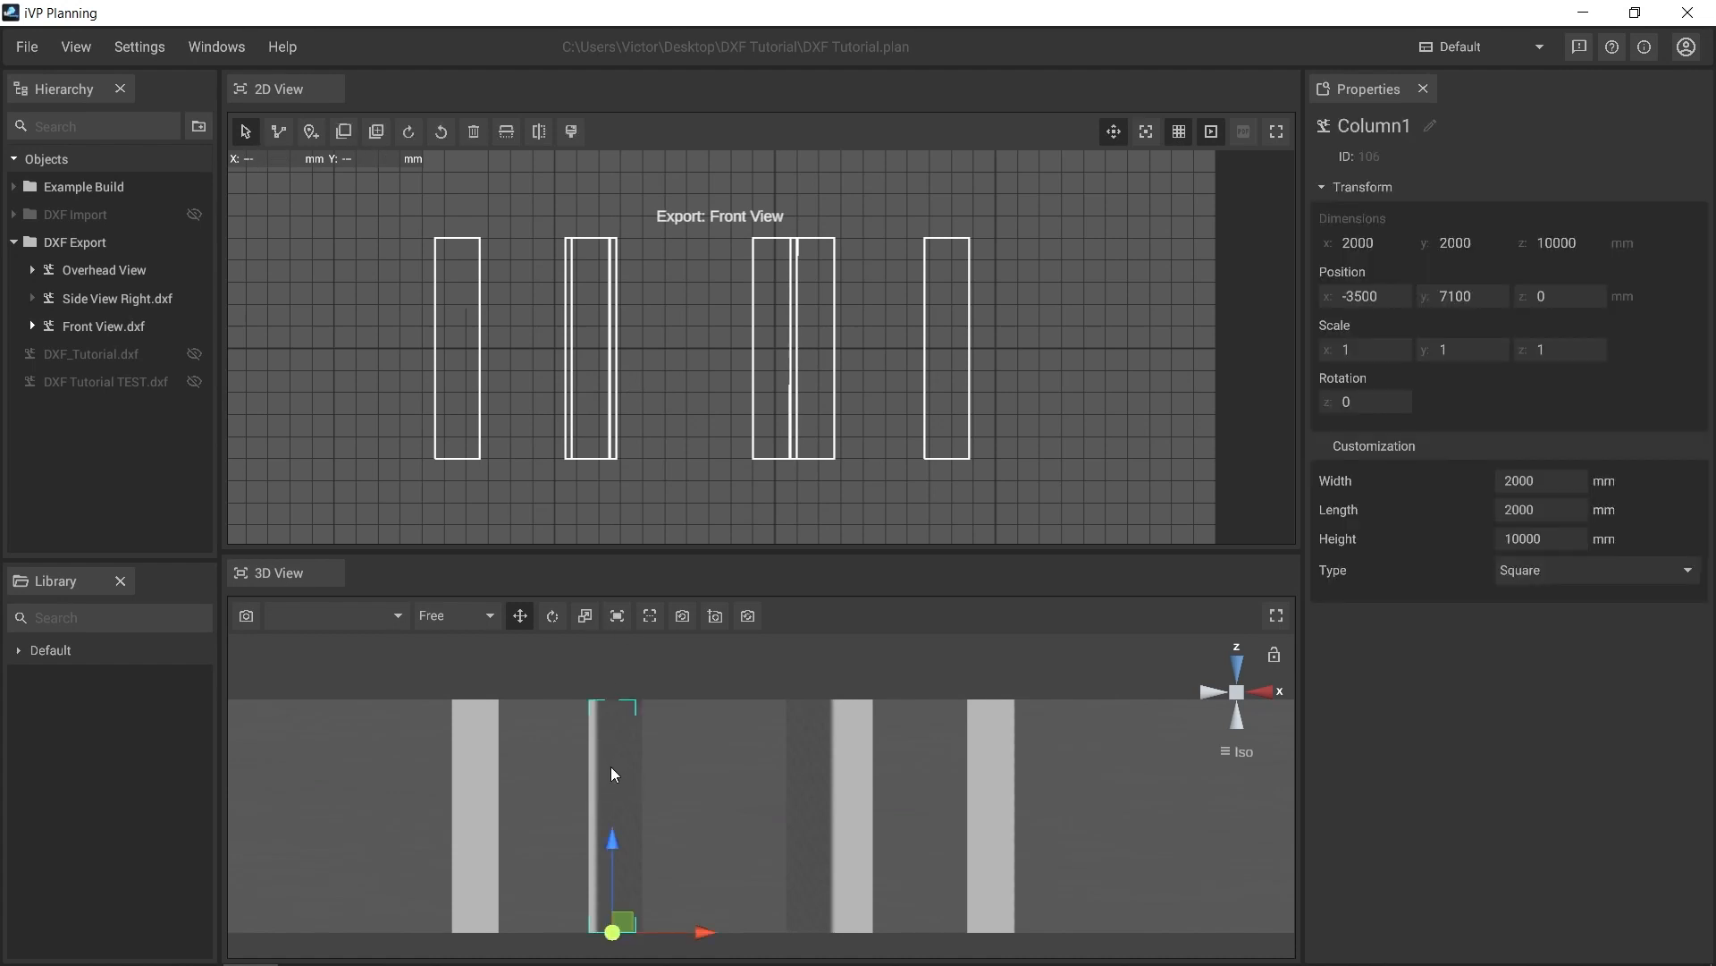
{"action": "left_click", "coordinate": [613, 777]}
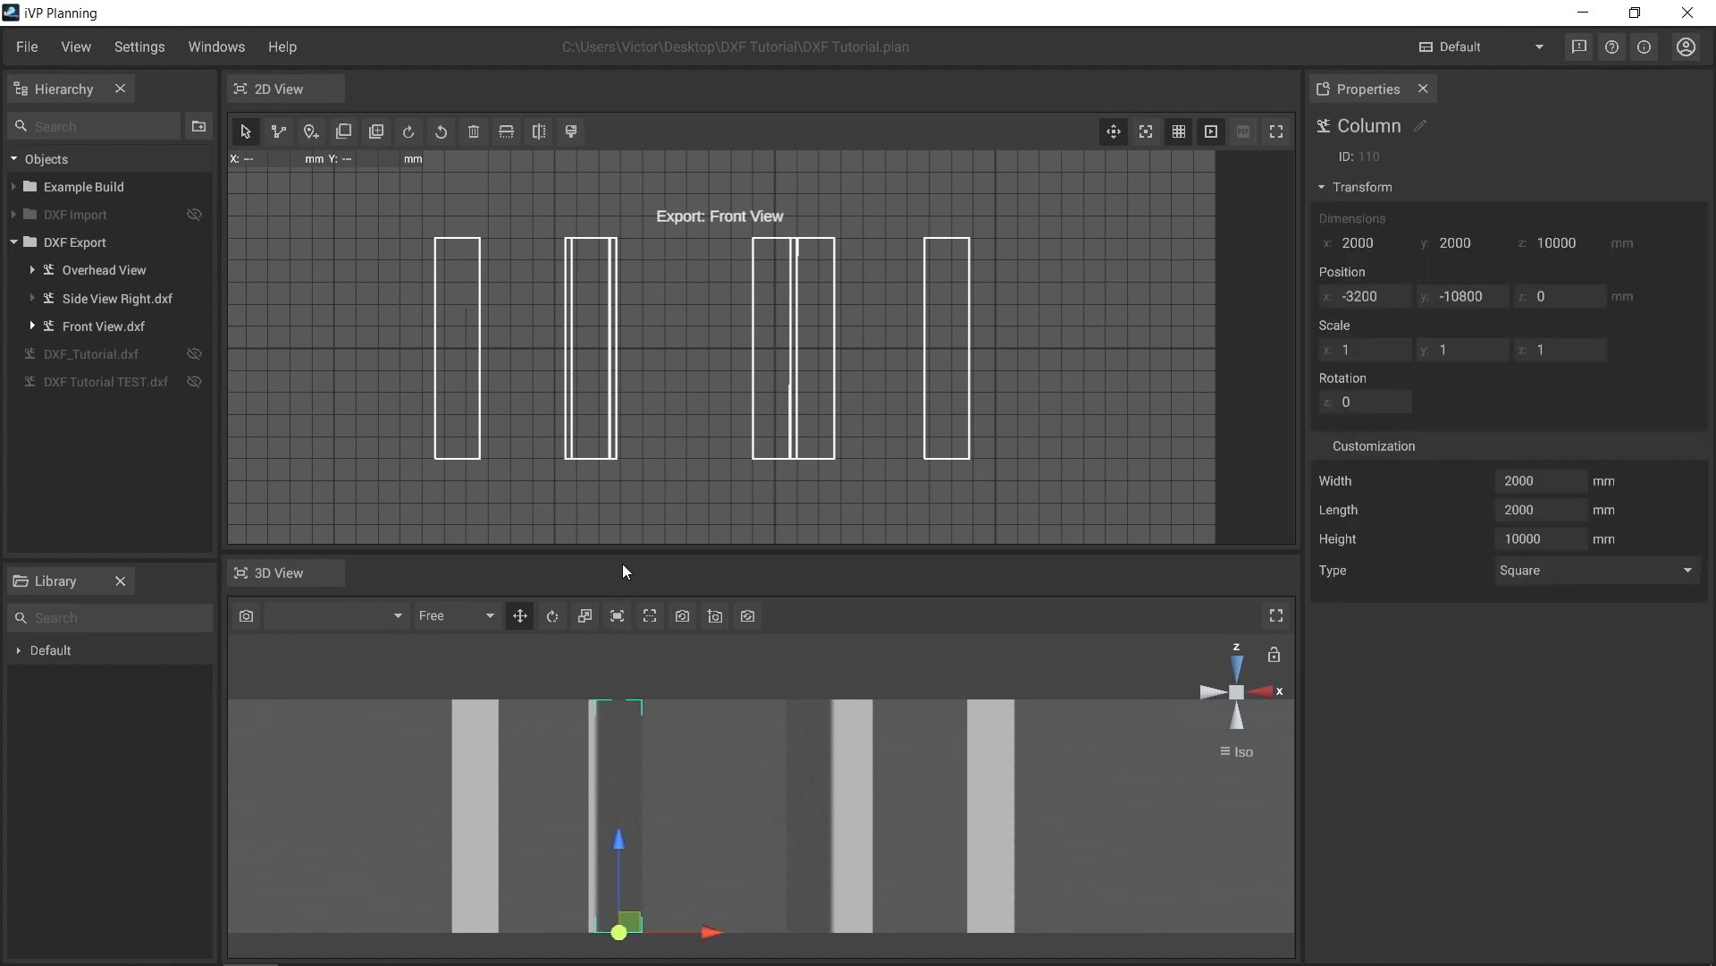